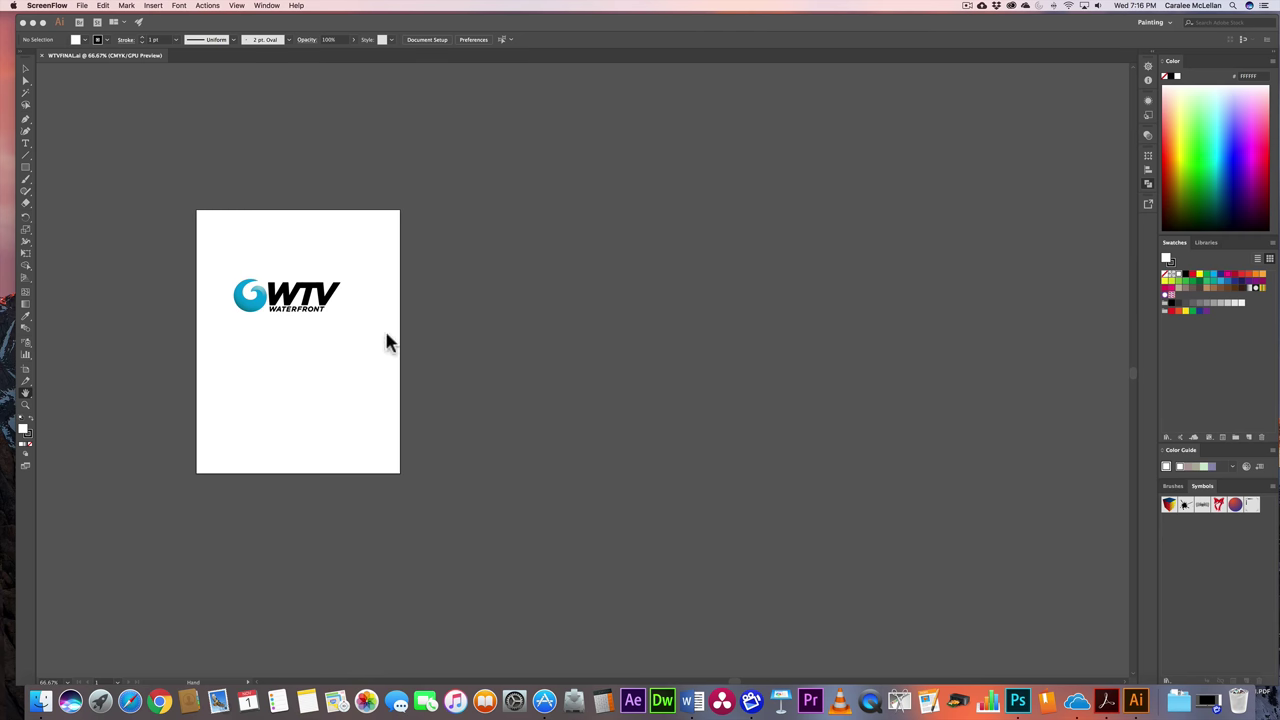
Bring the Illustrator window with the WTVFINAL.ai logo document and its panels to the front
{"action": "left_click", "coordinate": [28, 73]}
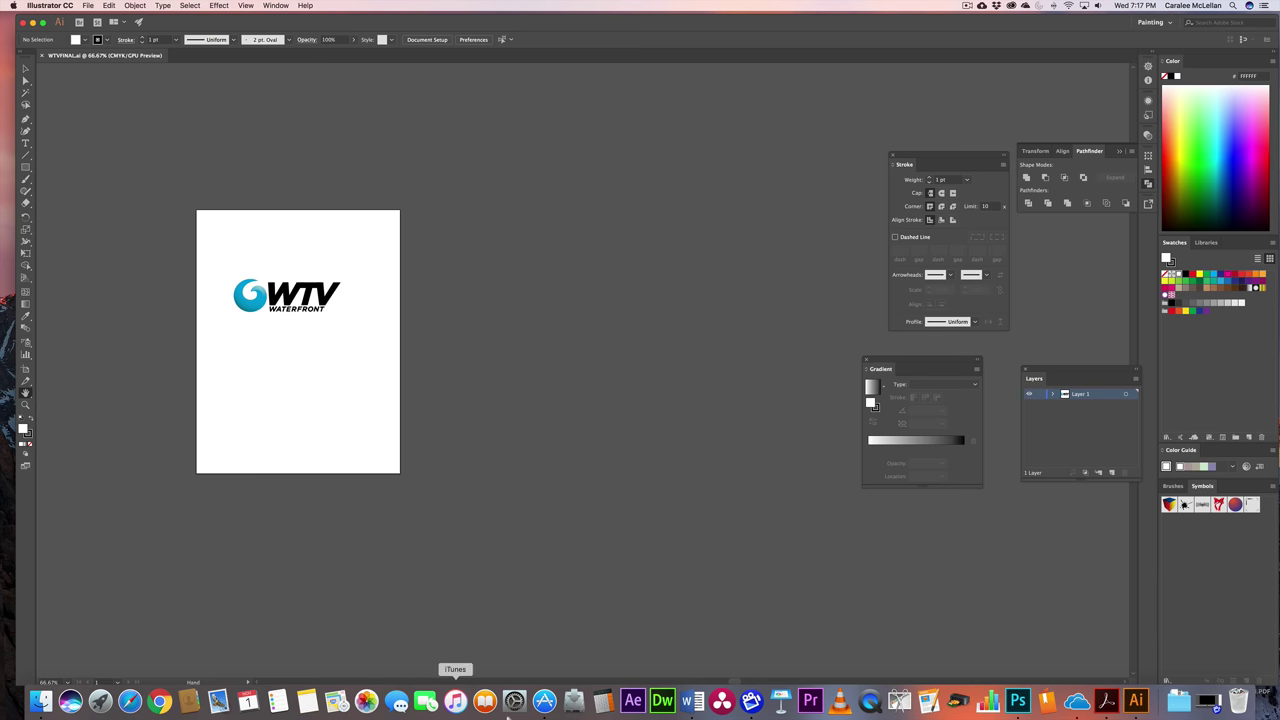
Select the whole WTV logo group and copy it
{"action": "left_click", "coordinate": [26, 70]}
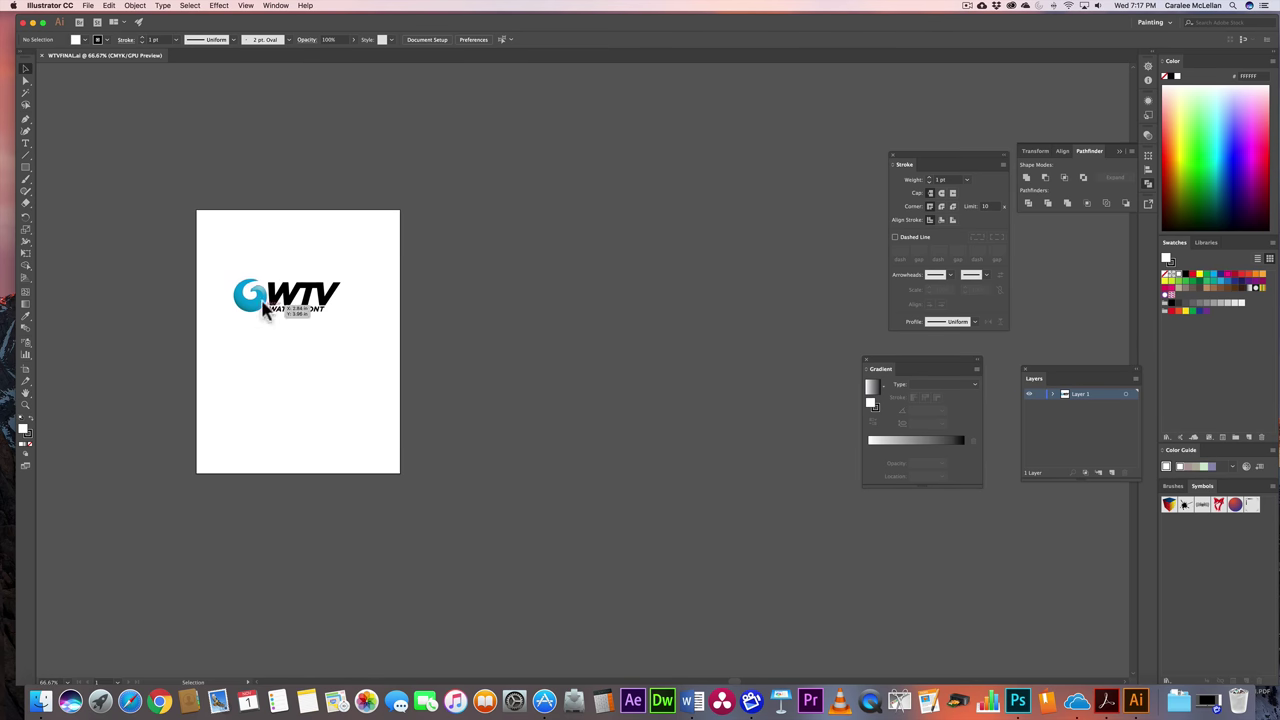
{"action": "left_click_drag", "start_coordinate": [222, 240], "coordinate": [388, 401]}
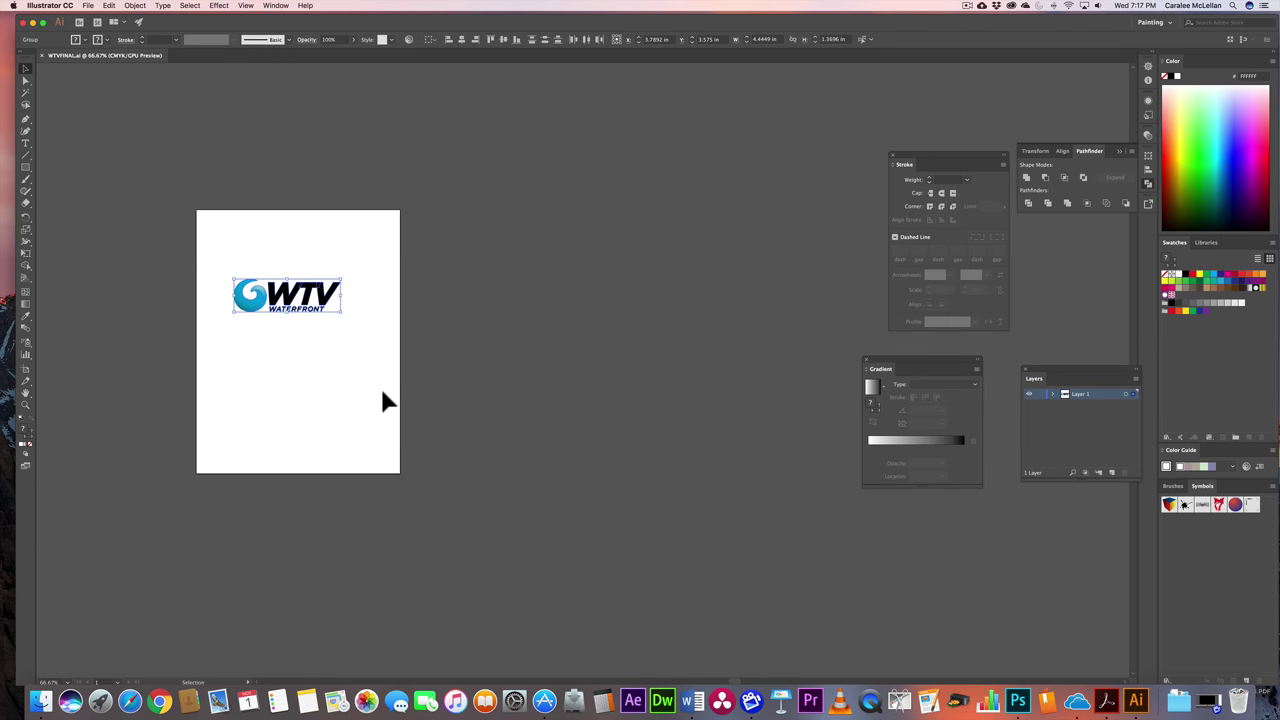
{"action": "key", "text": "super+c"}
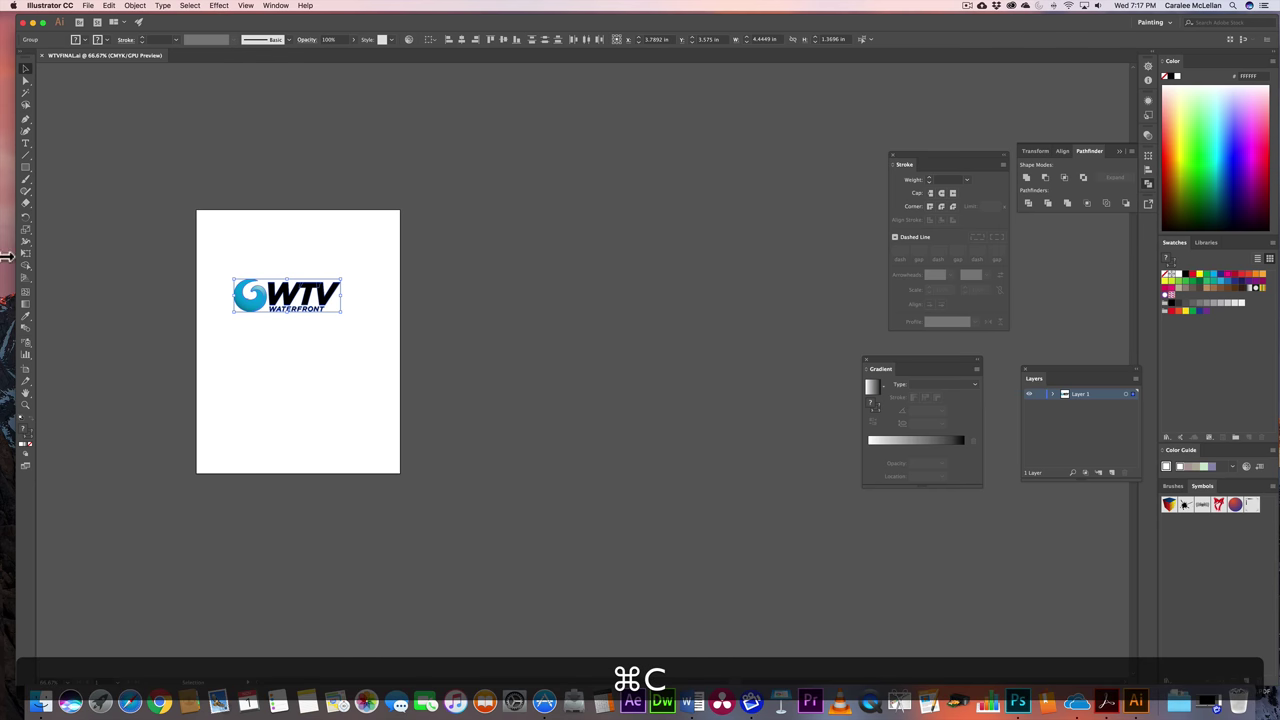
Create a new document from the Film & Video HDV 1080 preset (1920 × 1080 px, RGB)
{"action": "left_click", "coordinate": [88, 5]}
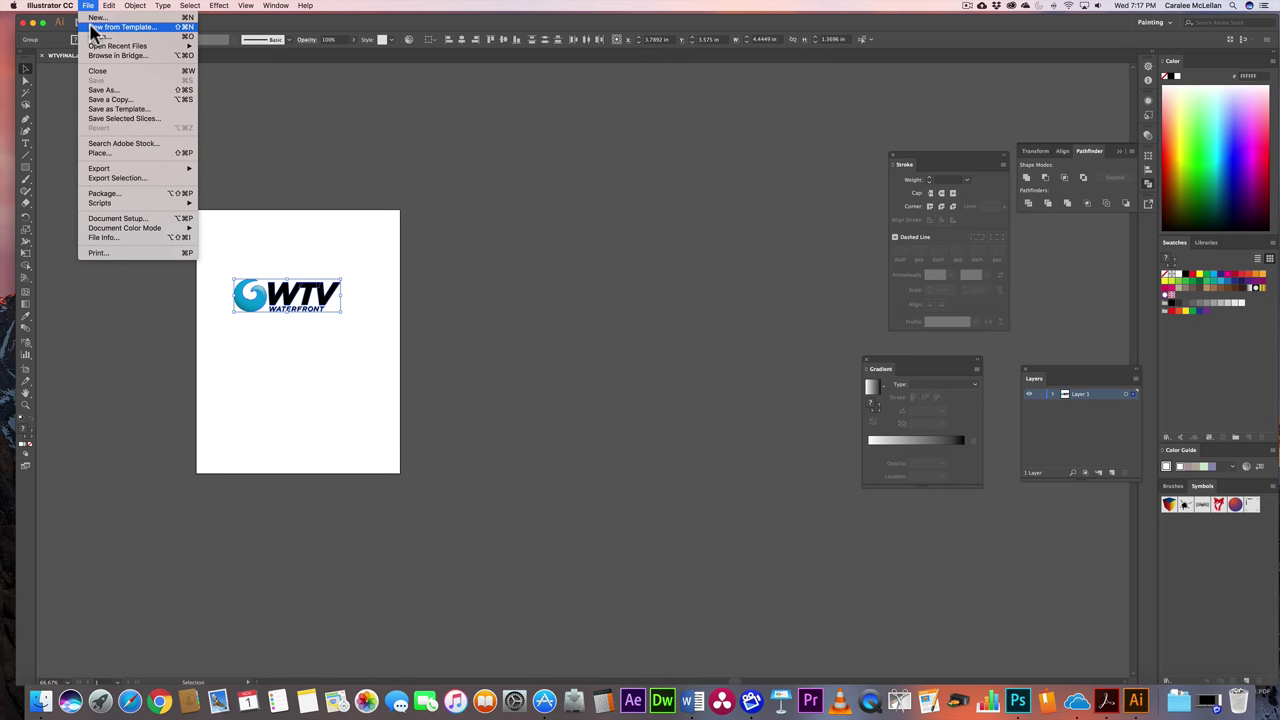
{"action": "left_click", "coordinate": [96, 17]}
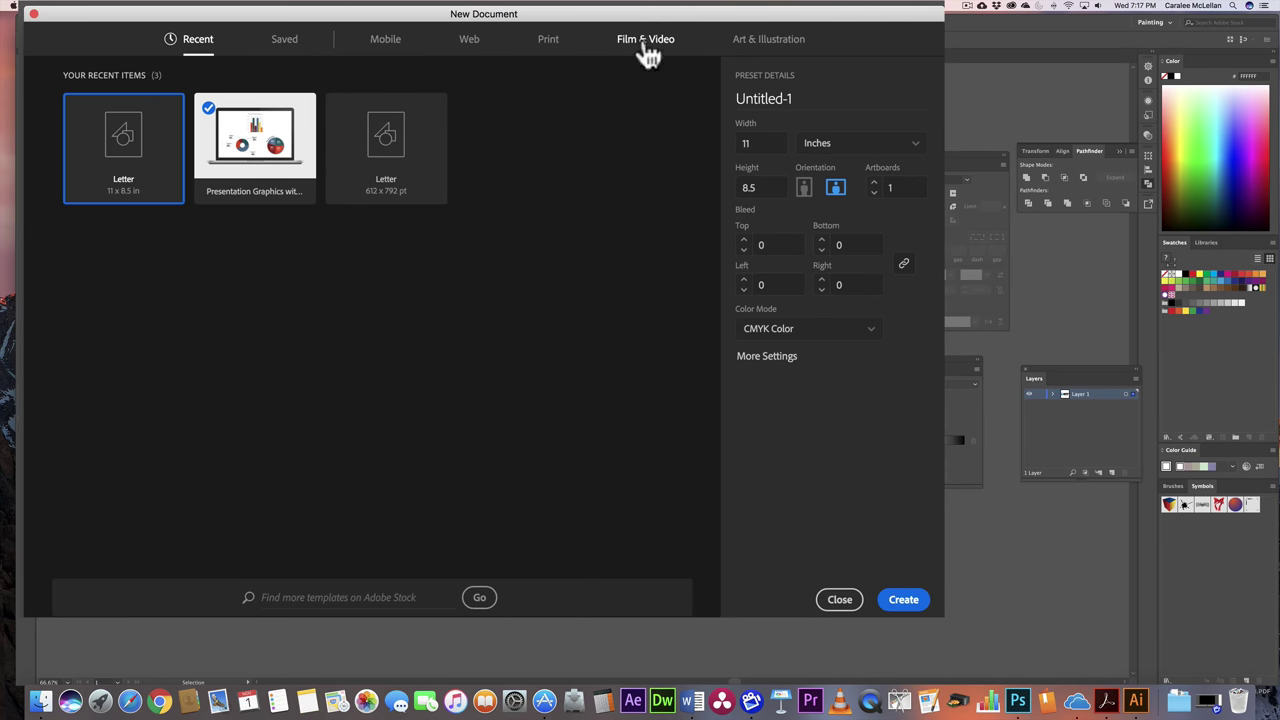
{"action": "left_click", "coordinate": [642, 40]}
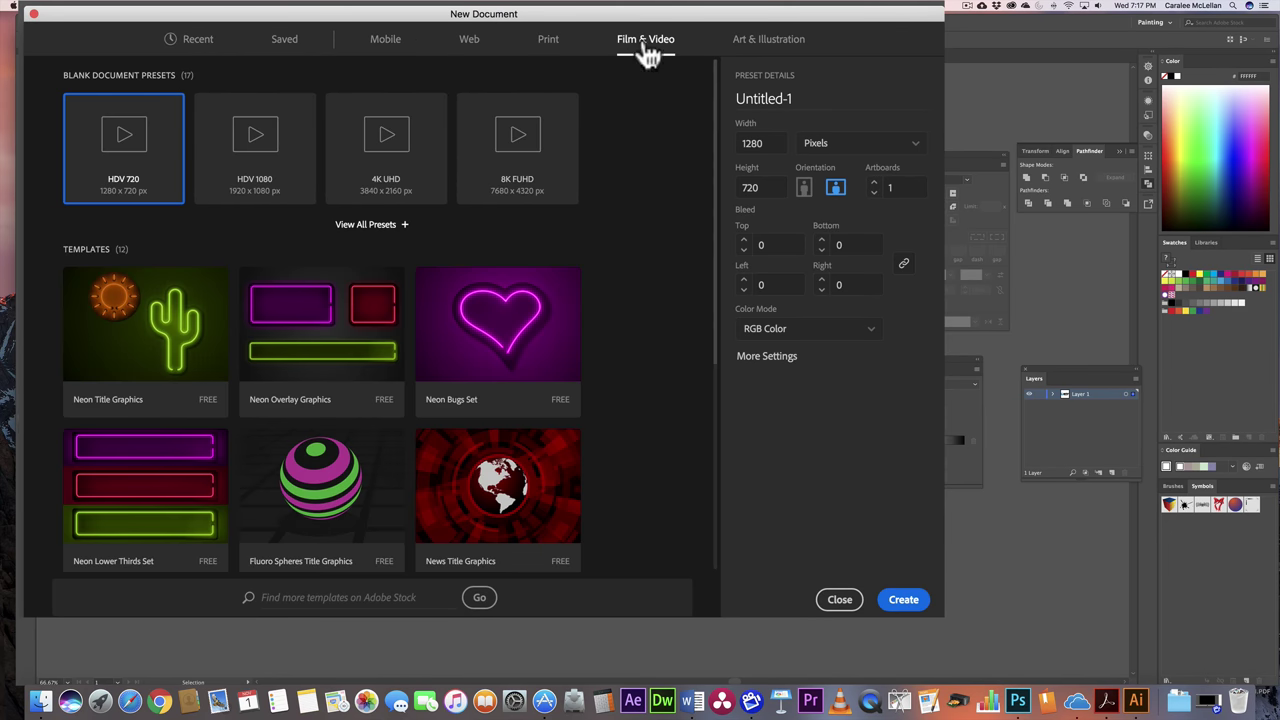
{"action": "left_click", "coordinate": [255, 153]}
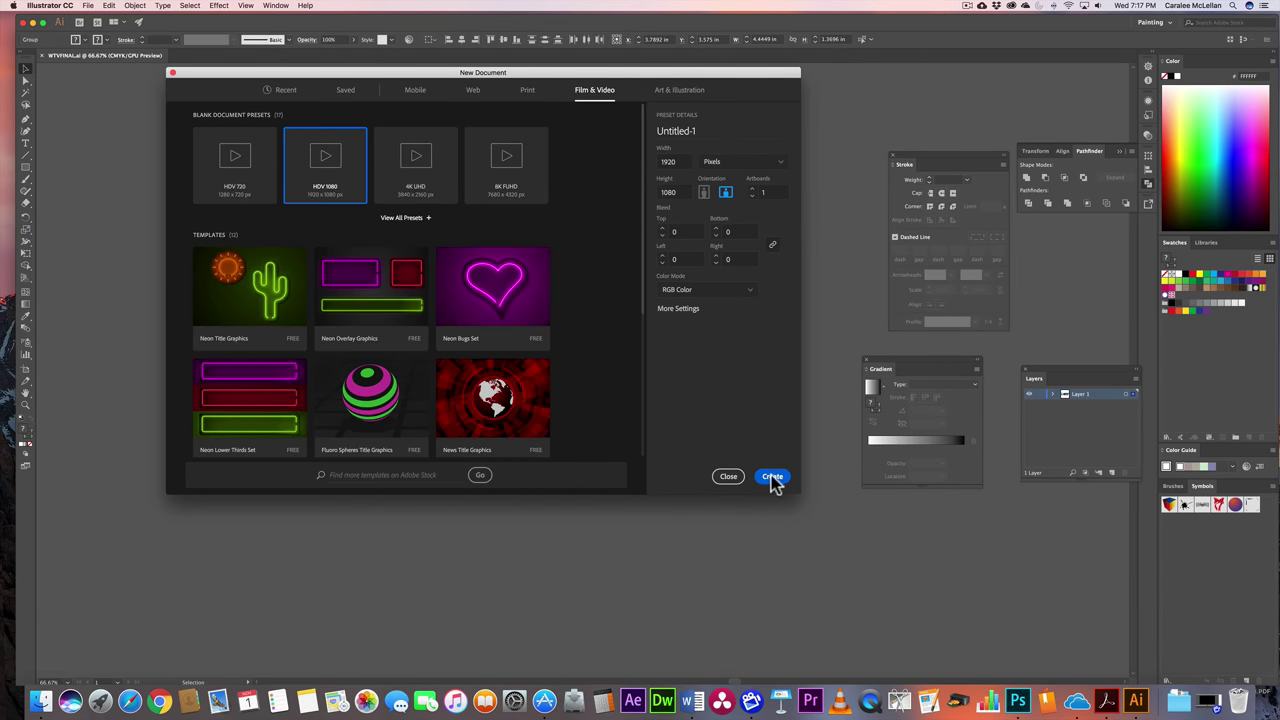
{"action": "left_click", "coordinate": [772, 477]}
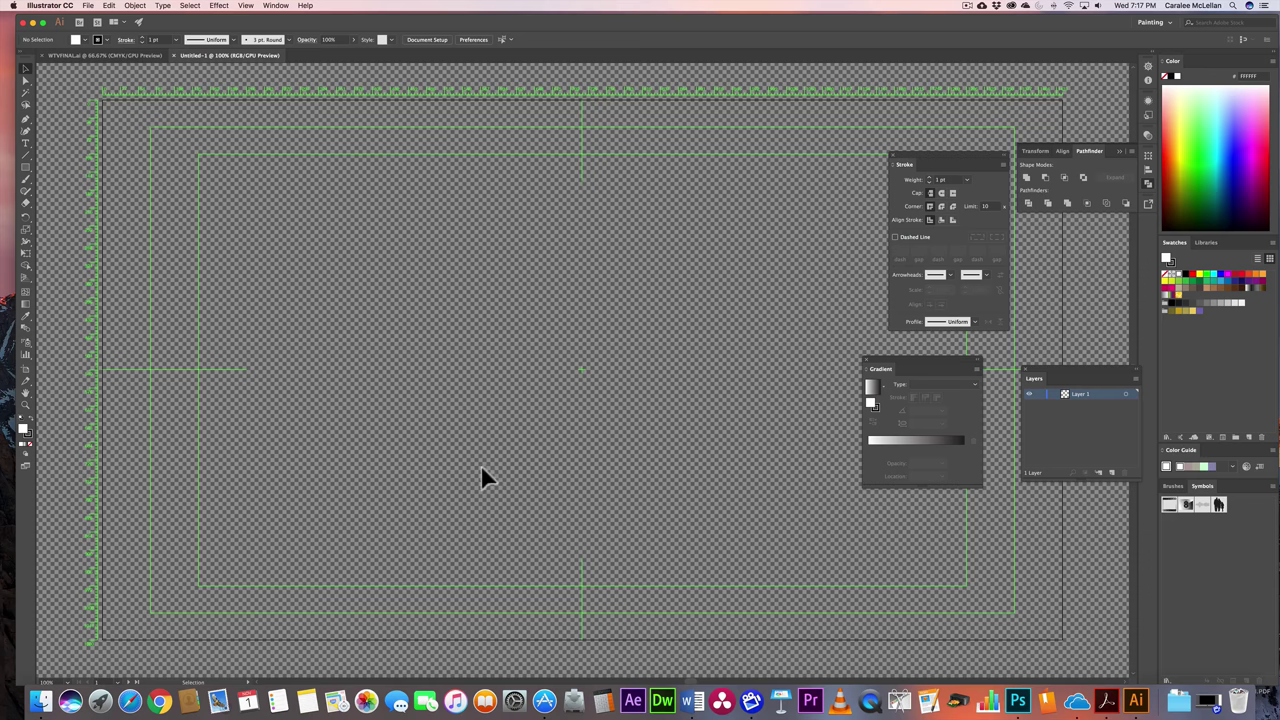
Paste the WTV logo and position it in the lower-left corner inside the title-safe guides
{"action": "key", "text": "super+v"}
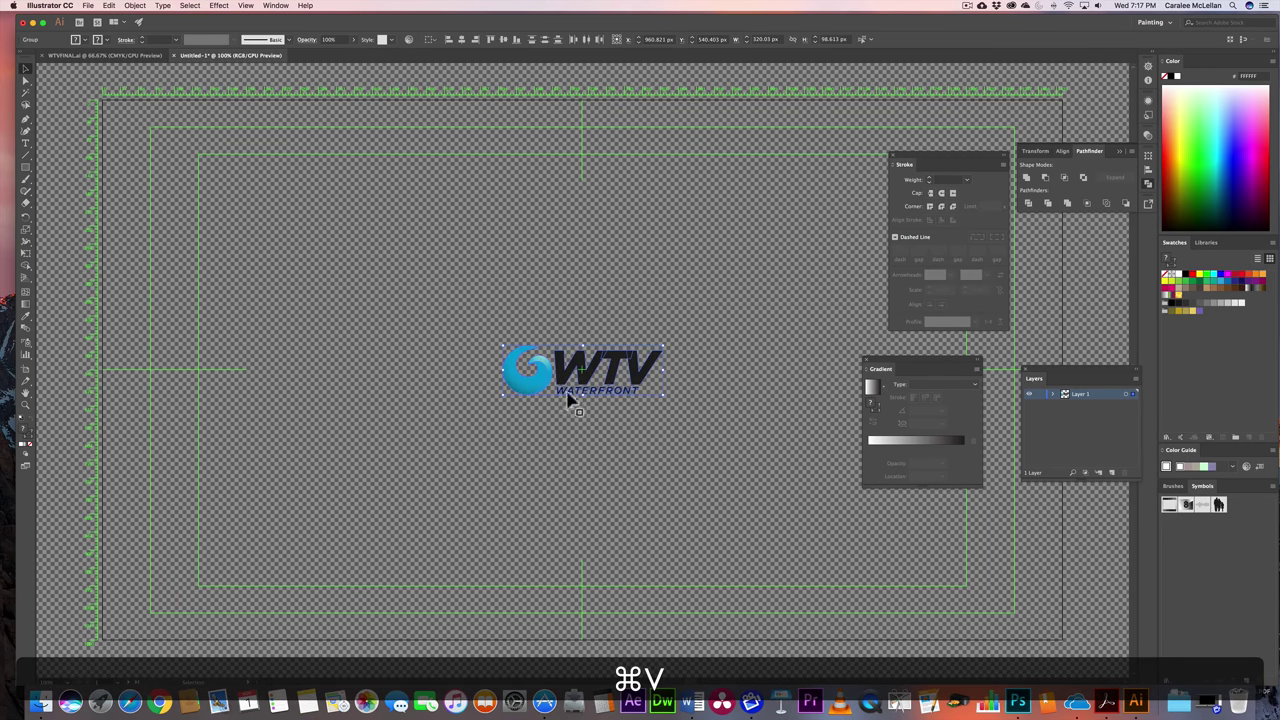
{"action": "left_click_drag", "start_coordinate": [567, 397], "coordinate": [230, 568]}
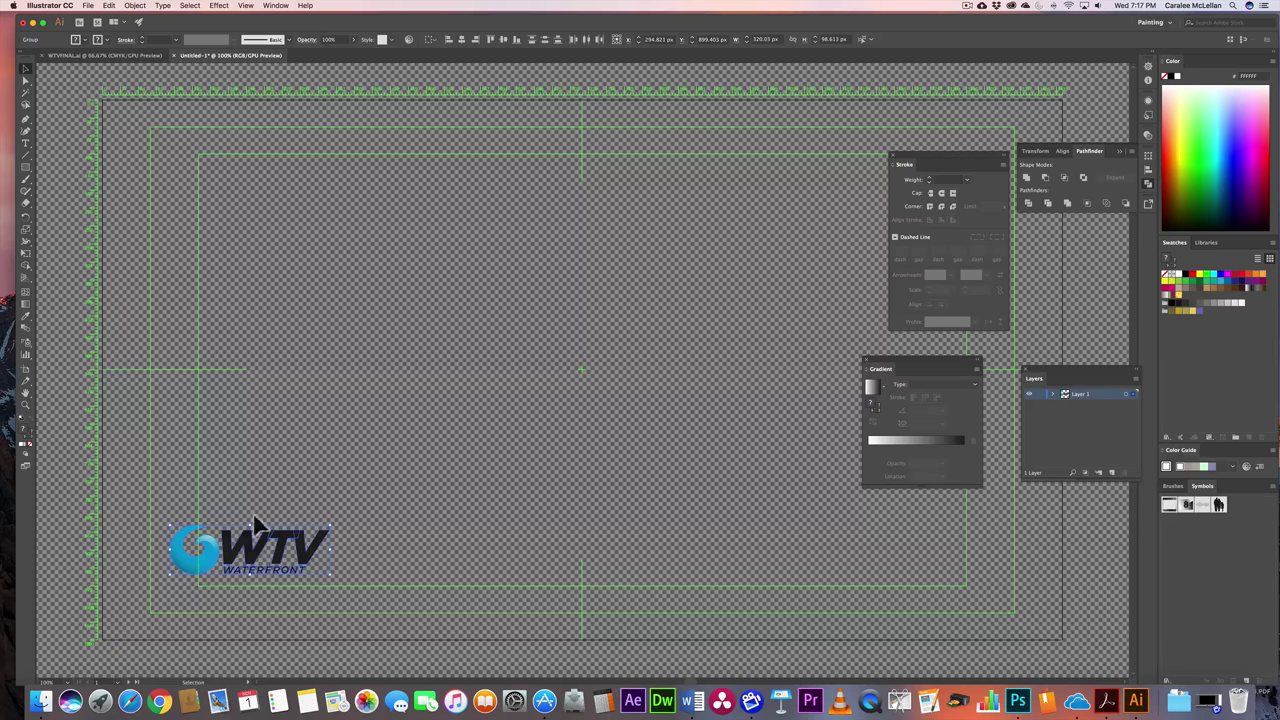
{"action": "mouse_move", "coordinate": [252, 565]}
{"action": "left_mouse_down"}
{"action": "mouse_move", "coordinate": [219, 576]}
{"action": "mouse_move", "coordinate": [240, 562]}
{"action": "left_mouse_up"}
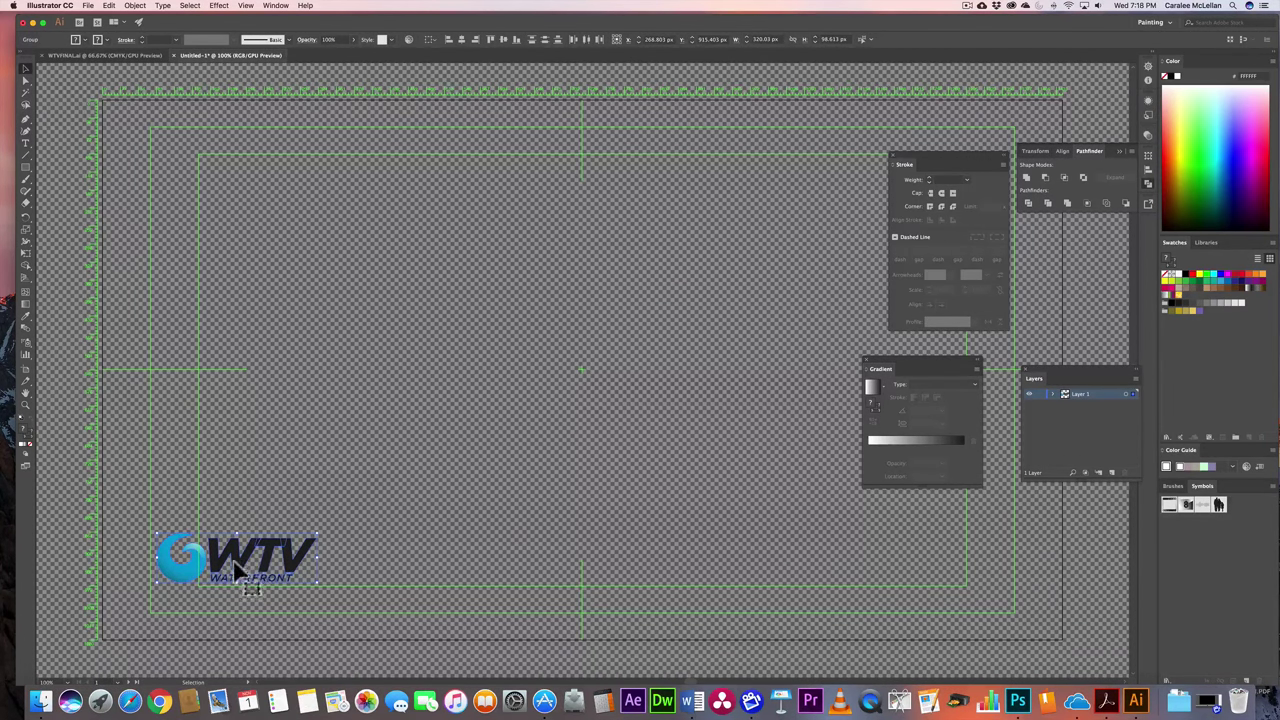
{"action": "left_click_drag", "start_coordinate": [243, 570], "coordinate": [250, 575]}
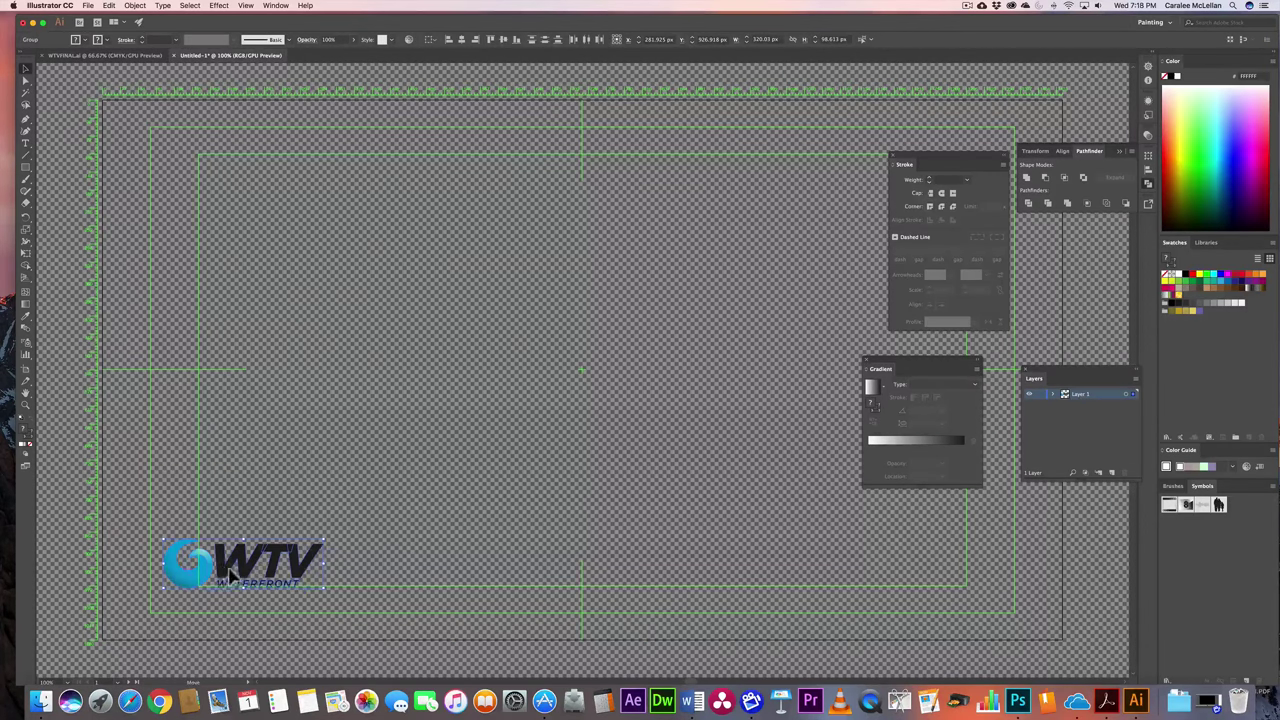
{"action": "mouse_move", "coordinate": [230, 575]}
{"action": "left_mouse_down"}
{"action": "mouse_move", "coordinate": [250, 580]}
{"action": "mouse_move", "coordinate": [241, 563]}
{"action": "left_mouse_up"}
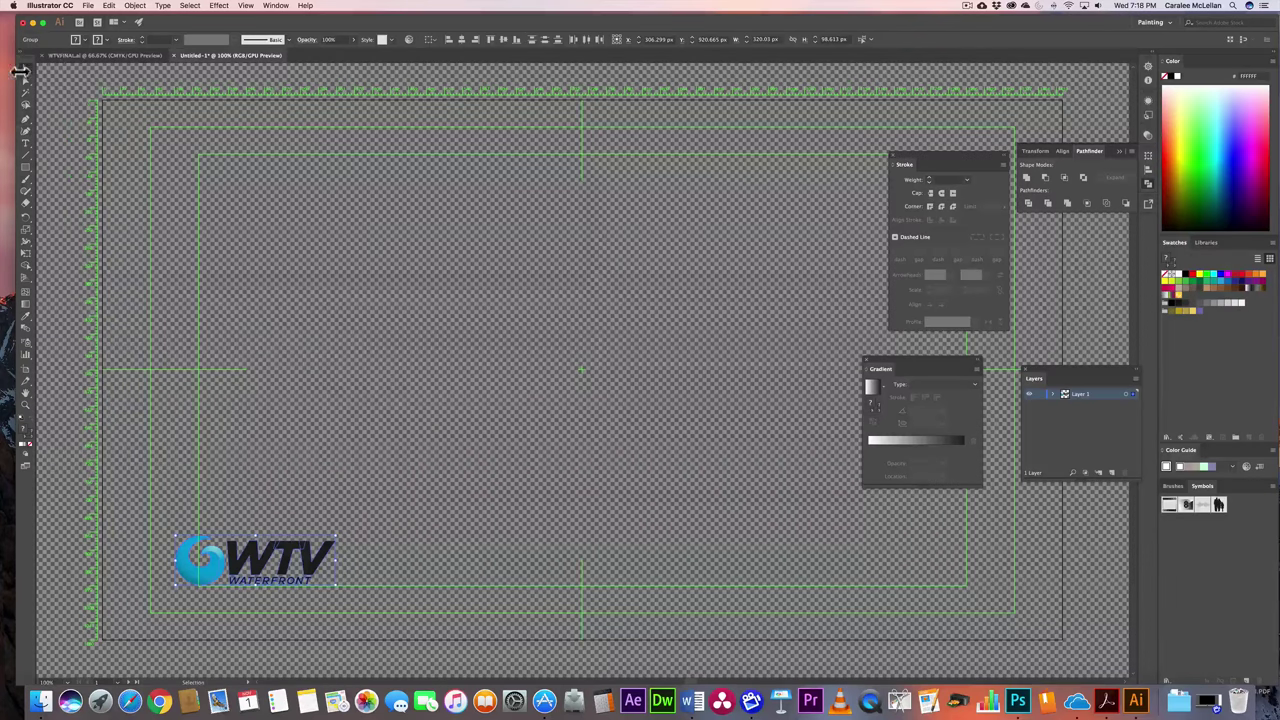
Add a second layer and rename the original Layer 1 to 'logo'
{"action": "left_click", "coordinate": [27, 168]}
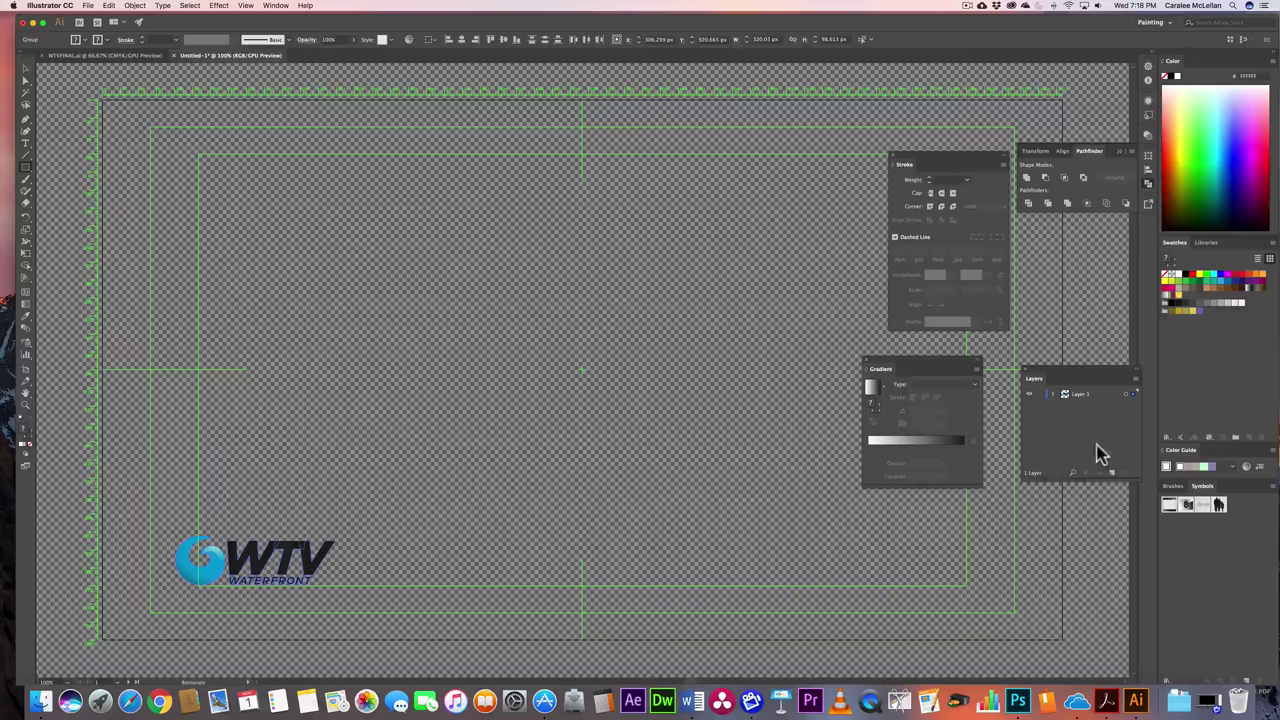
{"action": "left_click", "coordinate": [1111, 473]}
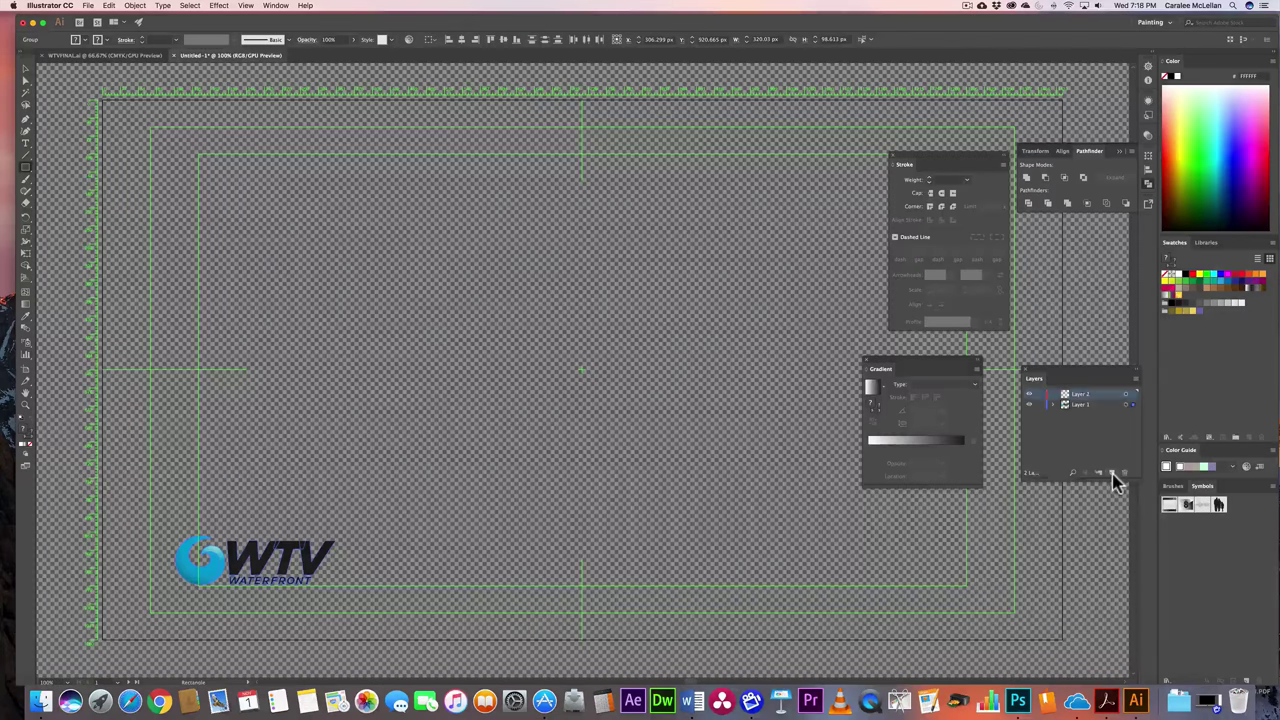
{"action": "double_click", "coordinate": [1080, 404]}
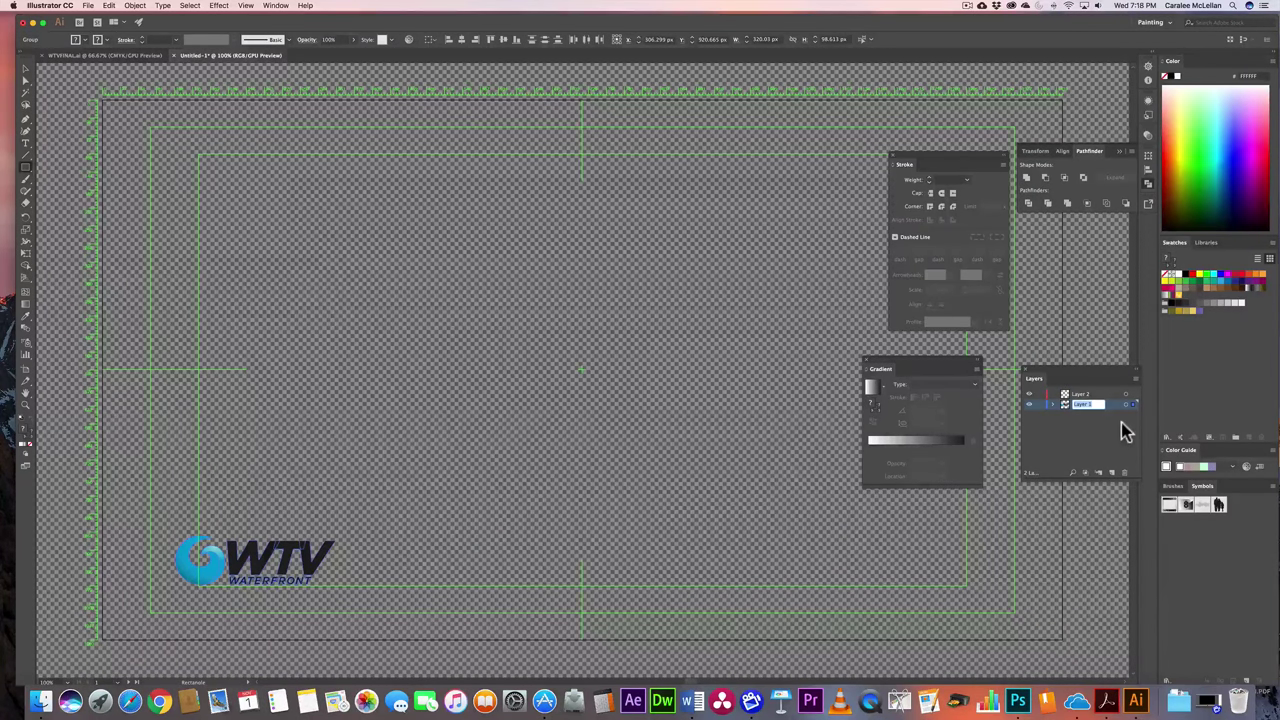
{"action": "type", "text": "logo"}
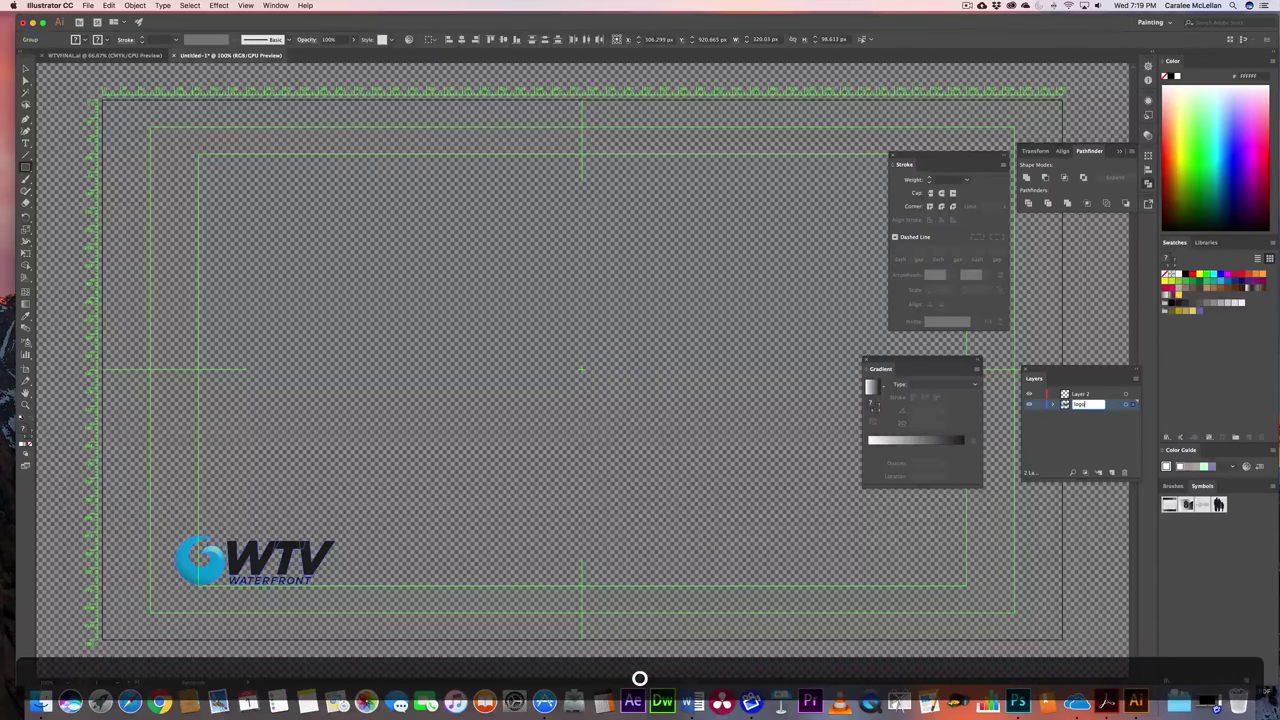
Name the second layer 'lowerThird', stack logo above it, and draw a bar on lowerThird
{"action": "double_click", "coordinate": [1084, 394]}
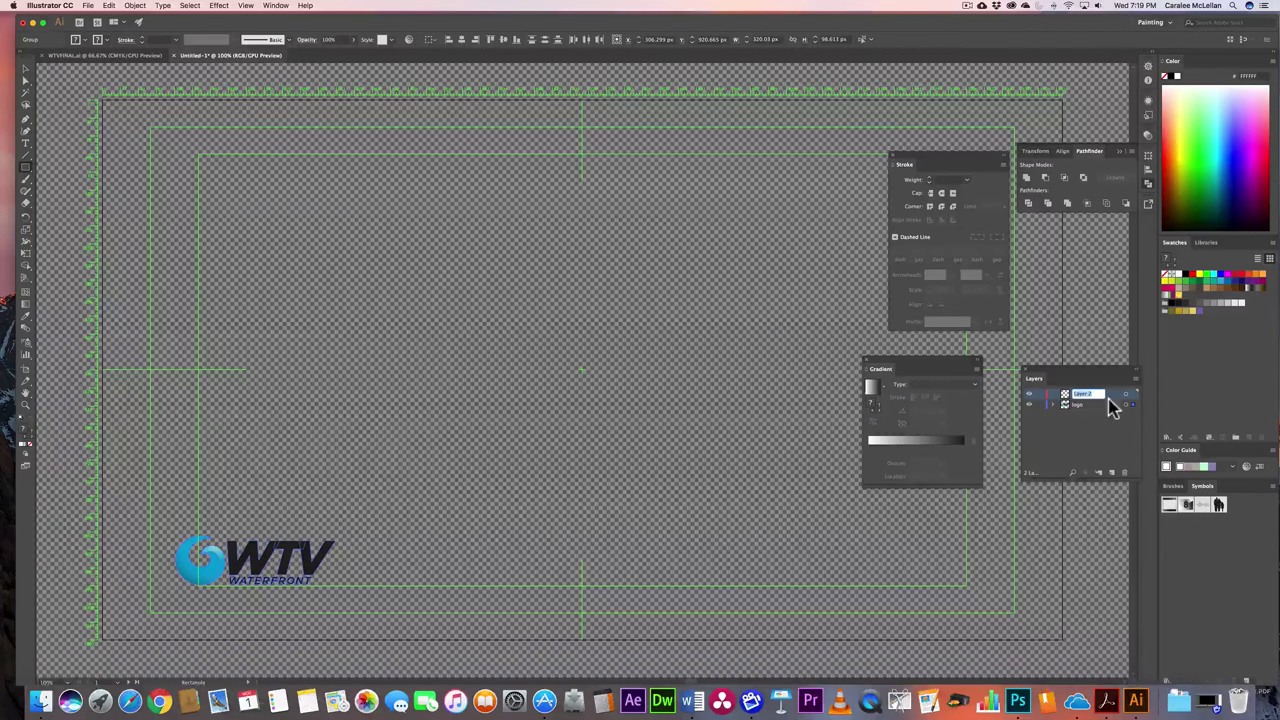
{"action": "type", "text": "border"}
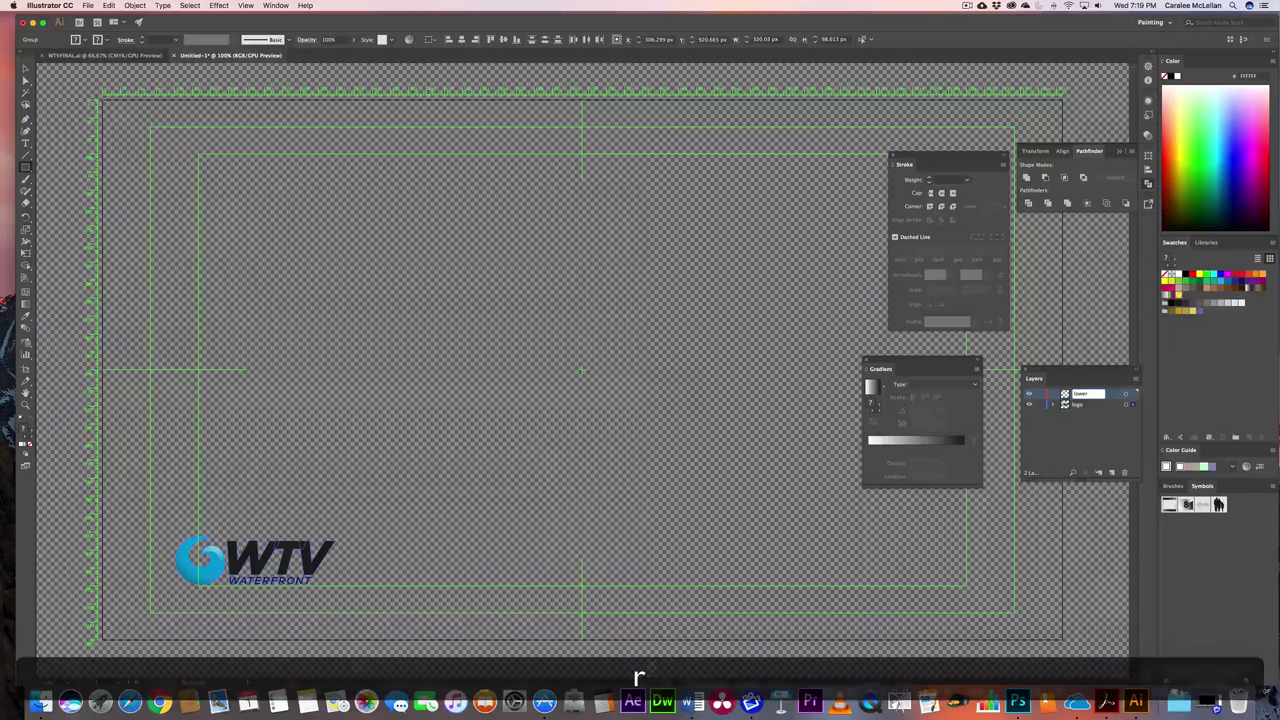
{"action": "type", "text": "THird"}
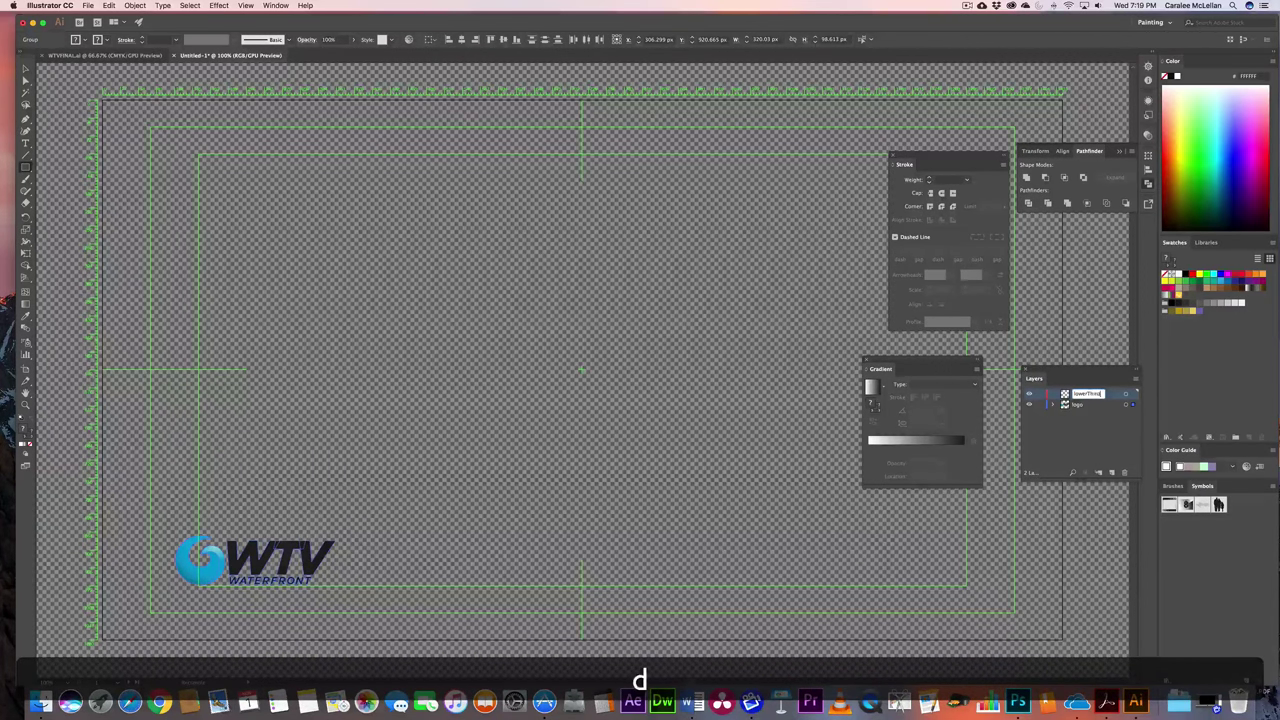
{"action": "key", "text": "Return"}
{"action": "left_click_drag", "start_coordinate": [1077, 404], "coordinate": [1086, 394]}
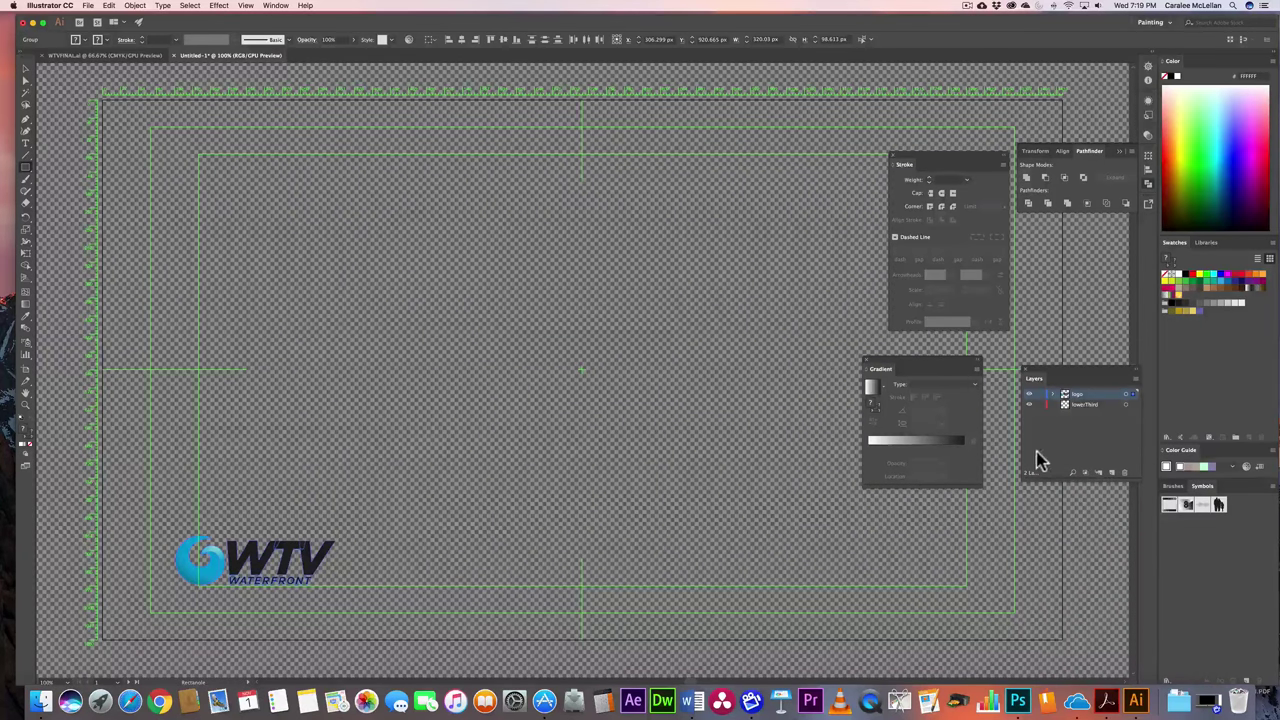
{"action": "left_click", "coordinate": [1082, 405]}
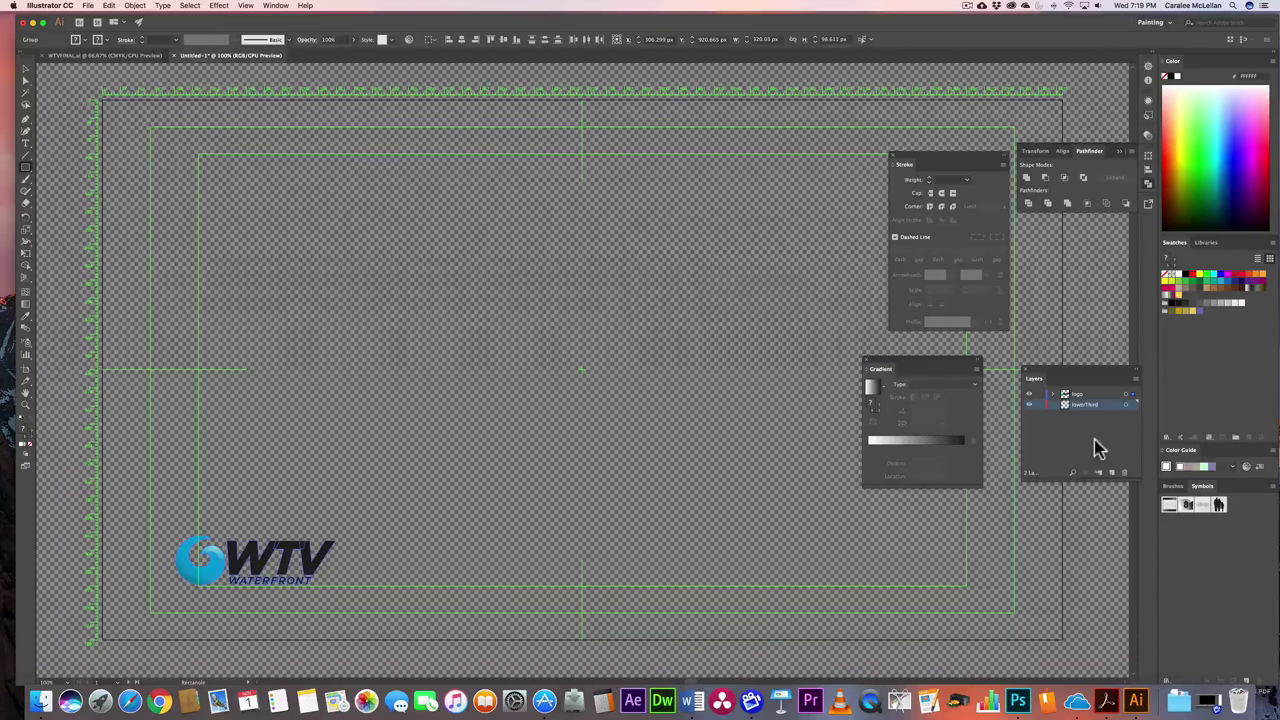
{"action": "left_click_drag", "start_coordinate": [90, 640], "coordinate": [1062, 646]}
Undo the logo turning white, then draw a long black bar with no stroke along the bottom
{"action": "key", "text": "super+z"}
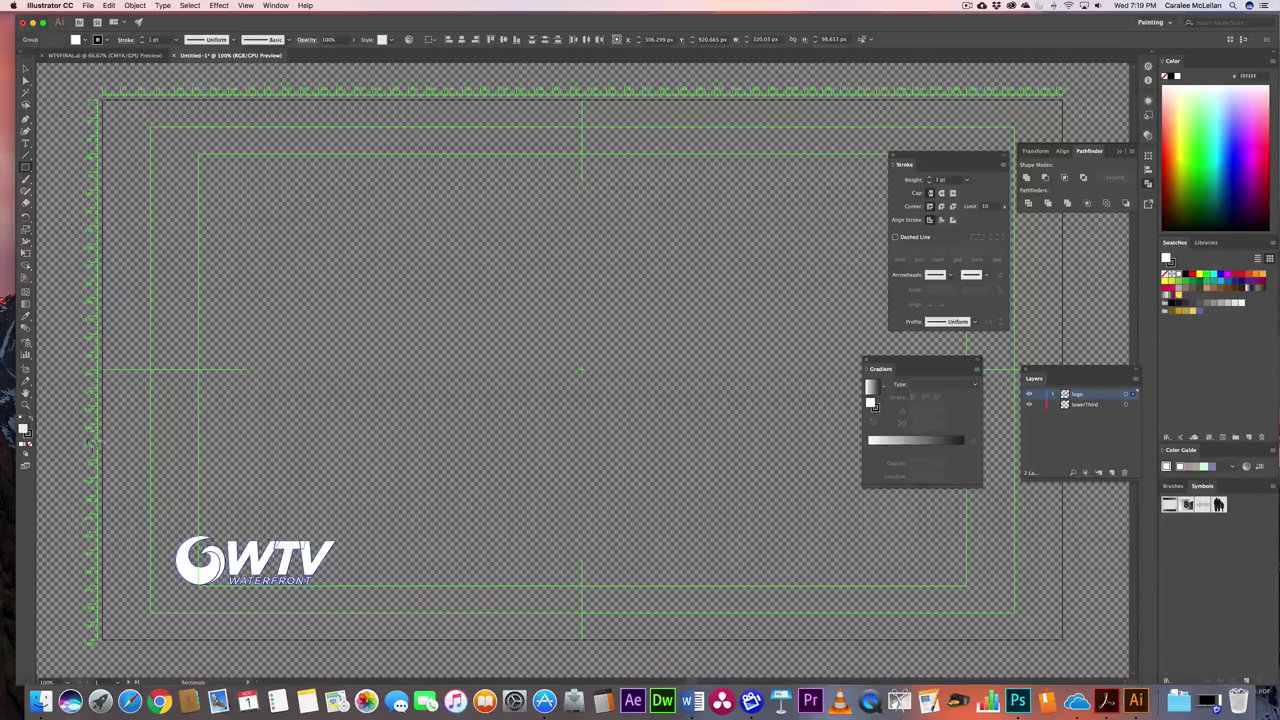
{"action": "key", "text": "super+z"}
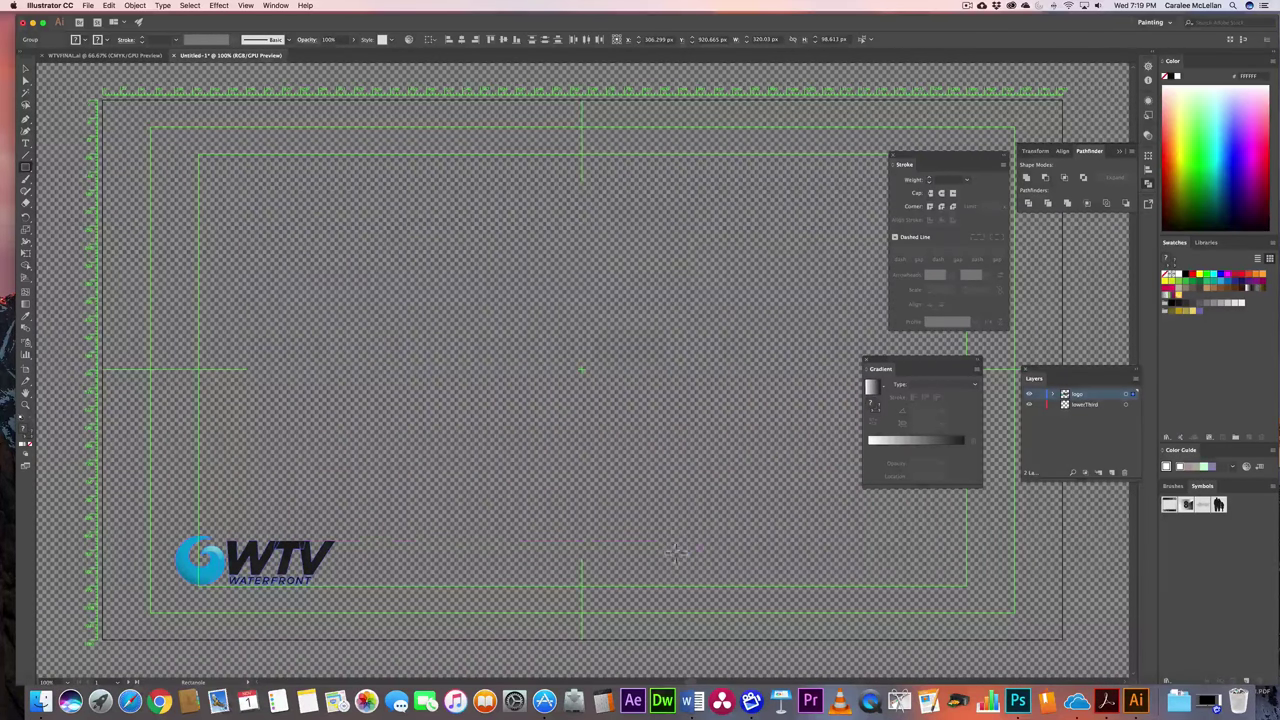
{"action": "left_click_drag", "start_coordinate": [686, 550], "coordinate": [200, 586]}
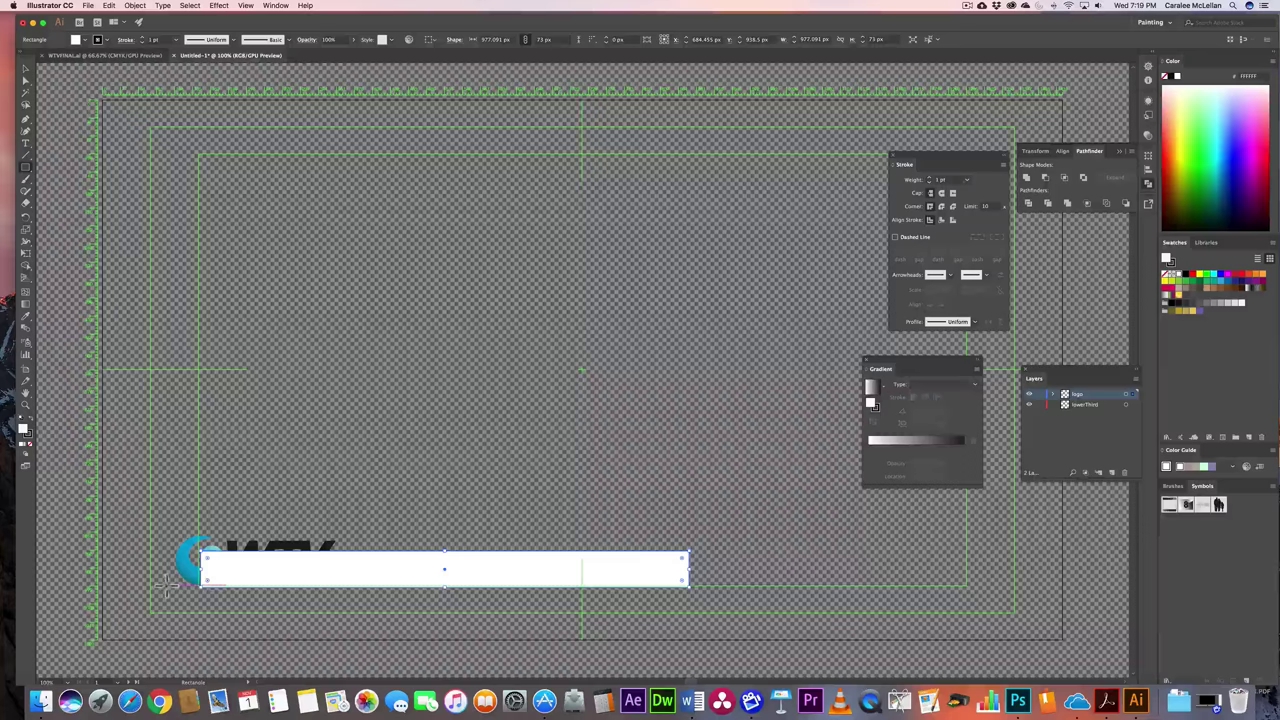
{"action": "key", "text": "g"}
{"action": "left_click", "coordinate": [33, 423]}
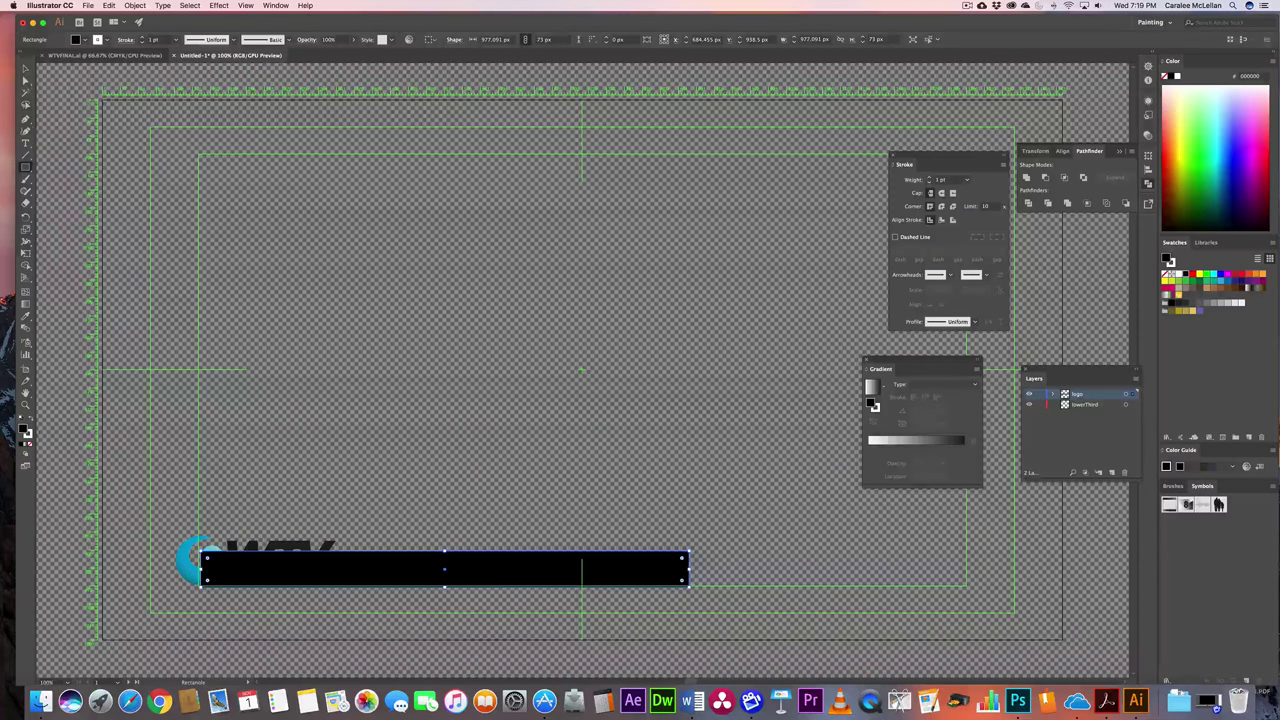
{"action": "left_click", "coordinate": [30, 445]}
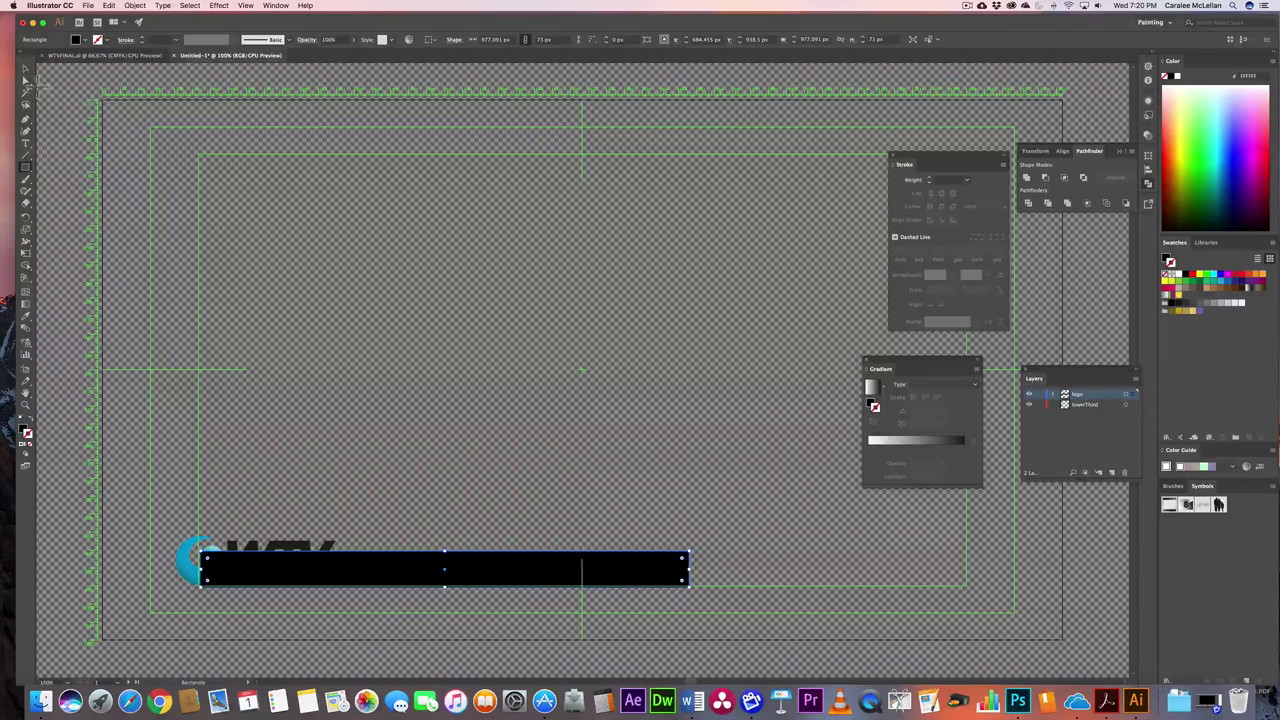
Fill the bar with the blue sampled from the logo using the Eyedropper, then select the bar
{"action": "left_click", "coordinate": [26, 316]}
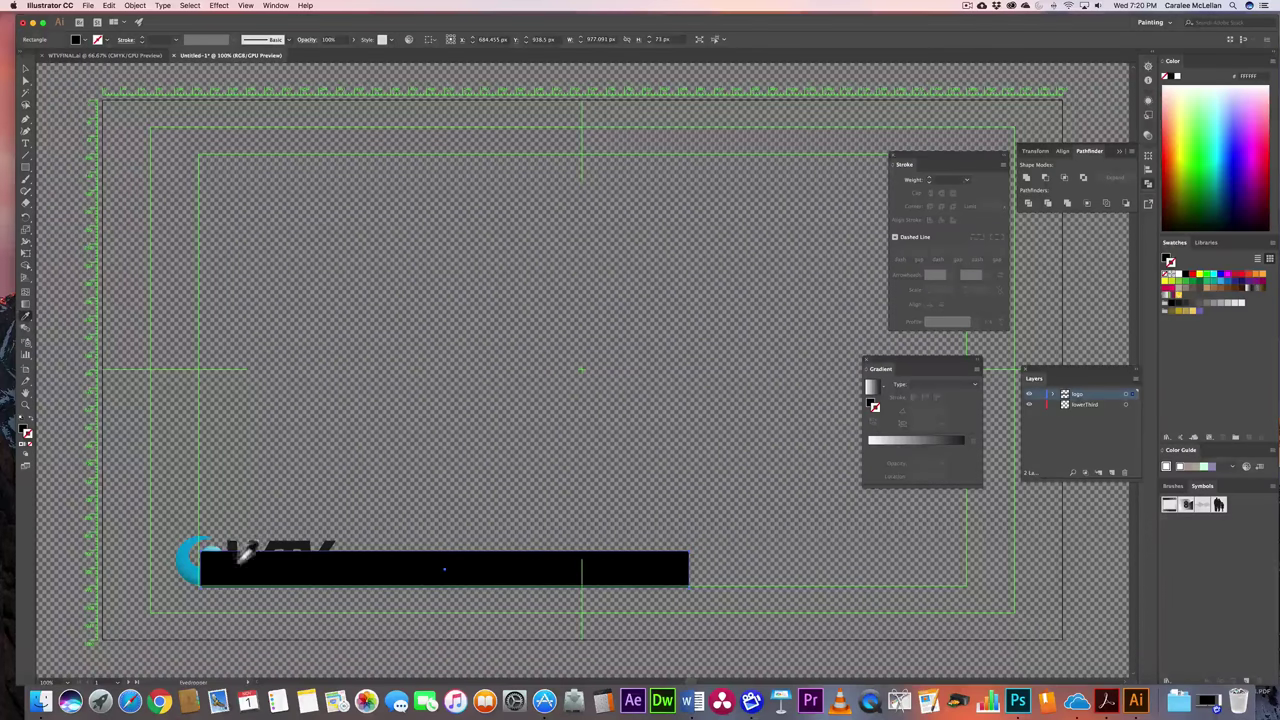
{"action": "left_click", "coordinate": [185, 556]}
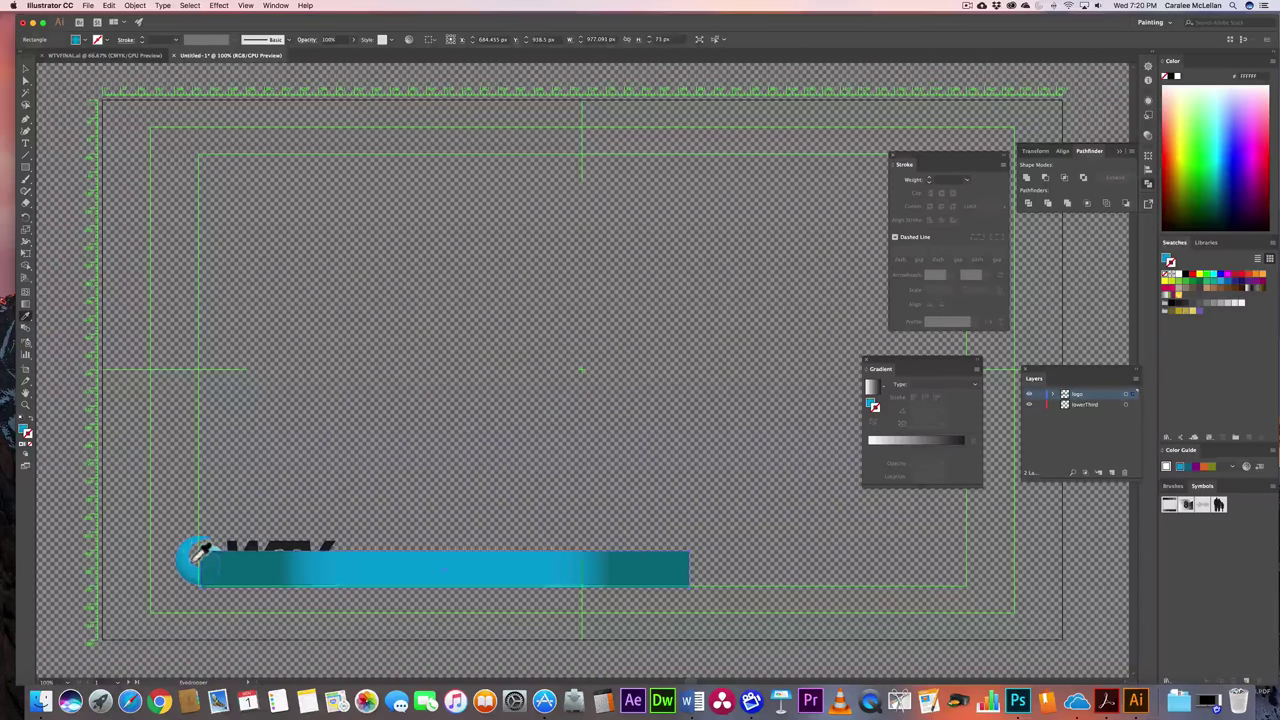
{"action": "left_click", "coordinate": [197, 550]}
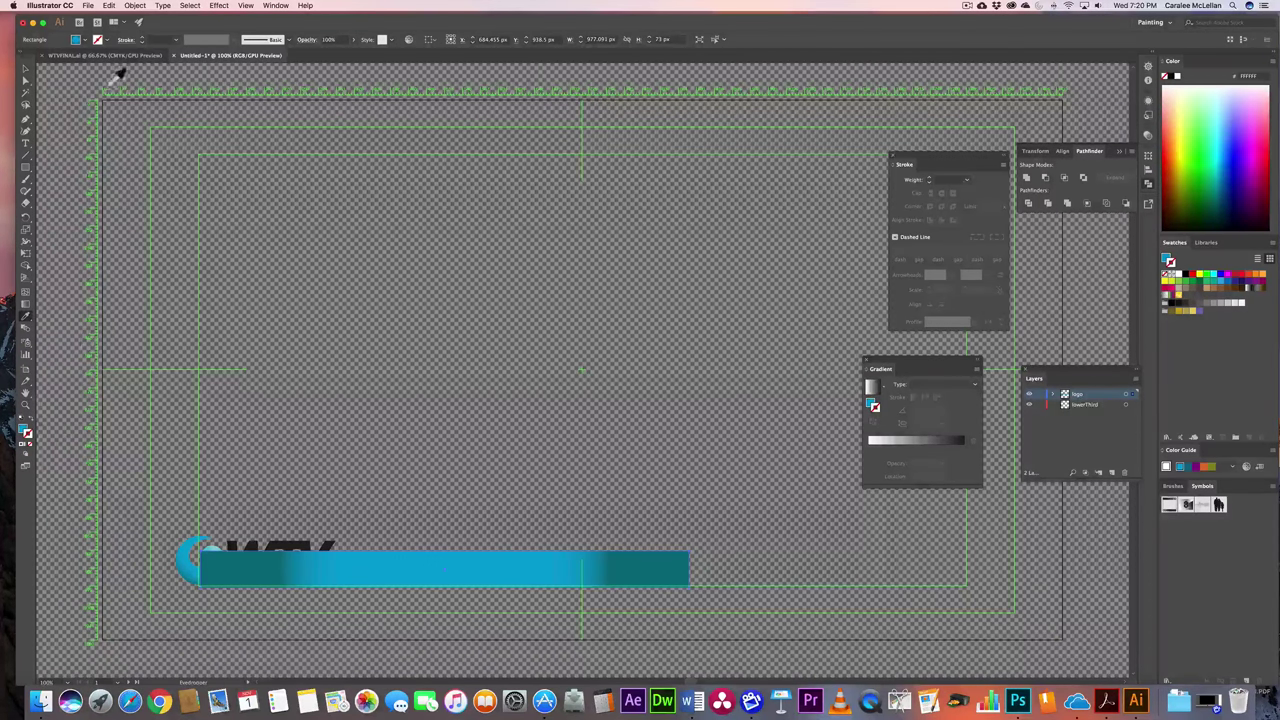
{"action": "left_click", "coordinate": [27, 72]}
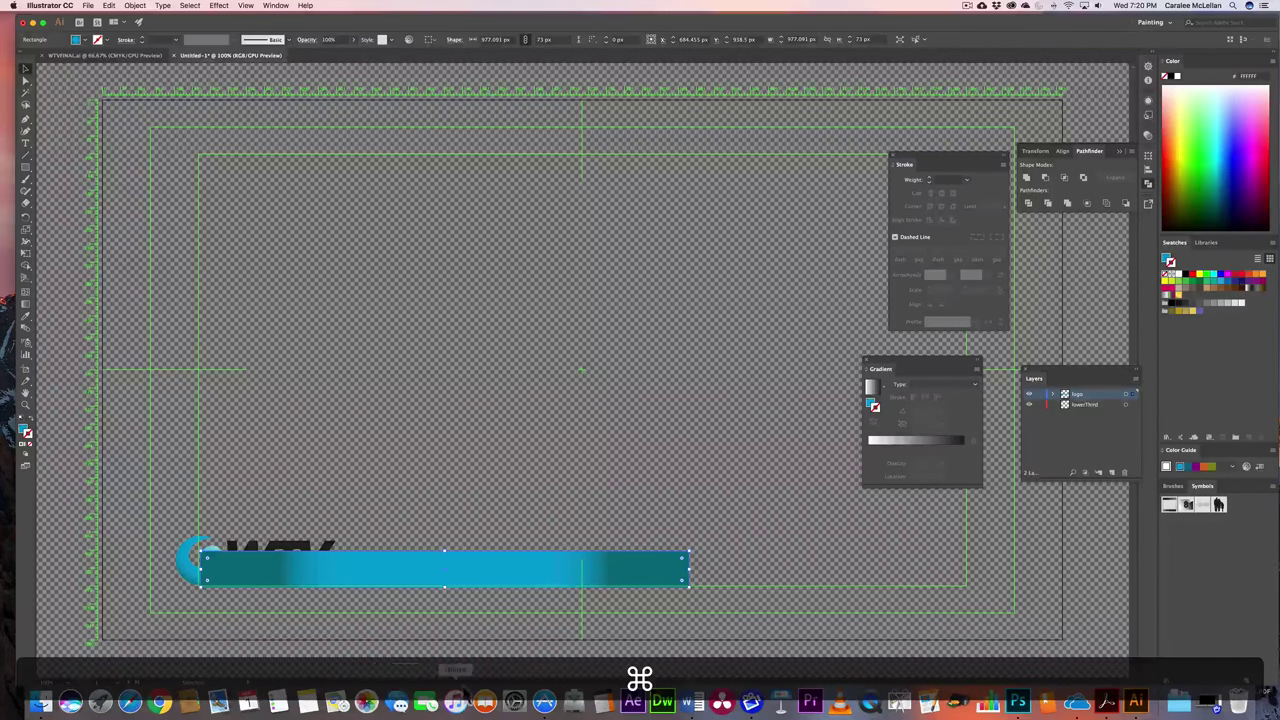
{"action": "key", "text": "super+shift+b"}
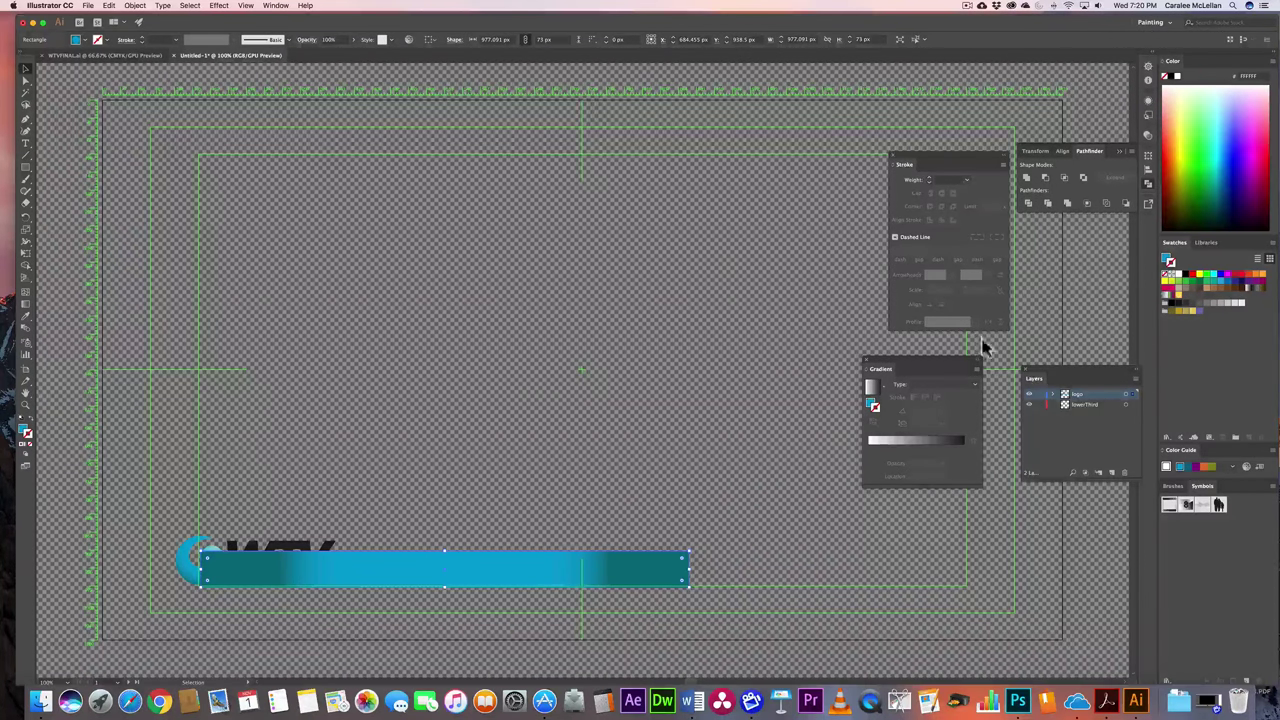
Move the <Rect> sublayer below the logo groups so the logo sits in front, then select the bar
{"action": "left_click", "coordinate": [1052, 394]}
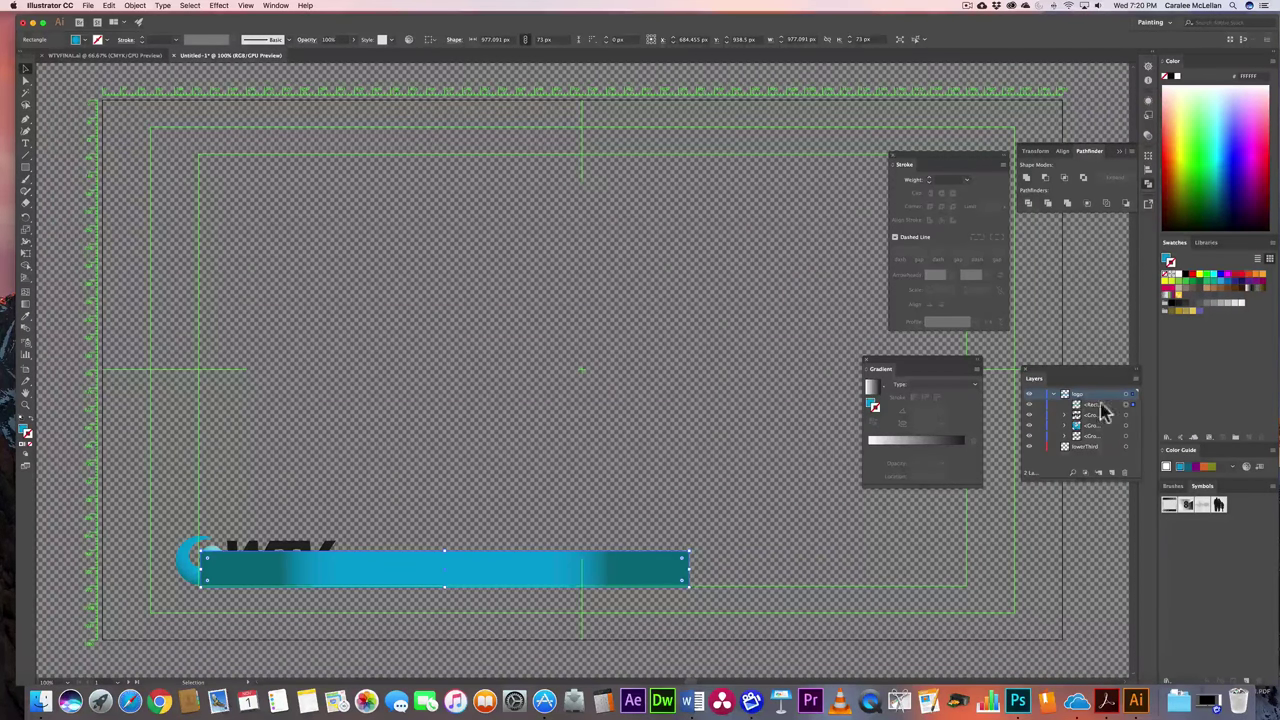
{"action": "left_click", "coordinate": [1095, 413]}
{"action": "left_click_drag", "start_coordinate": [1097, 415], "coordinate": [1089, 443]}
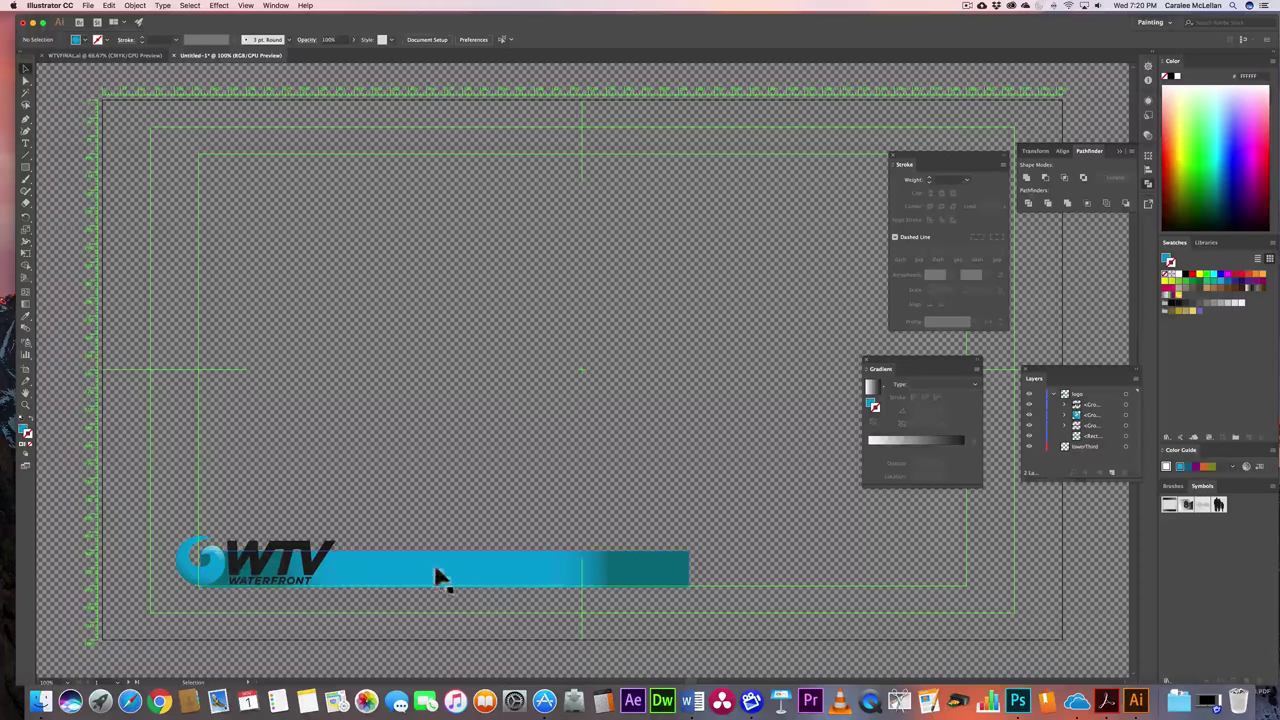
{"action": "left_click", "coordinate": [493, 576]}
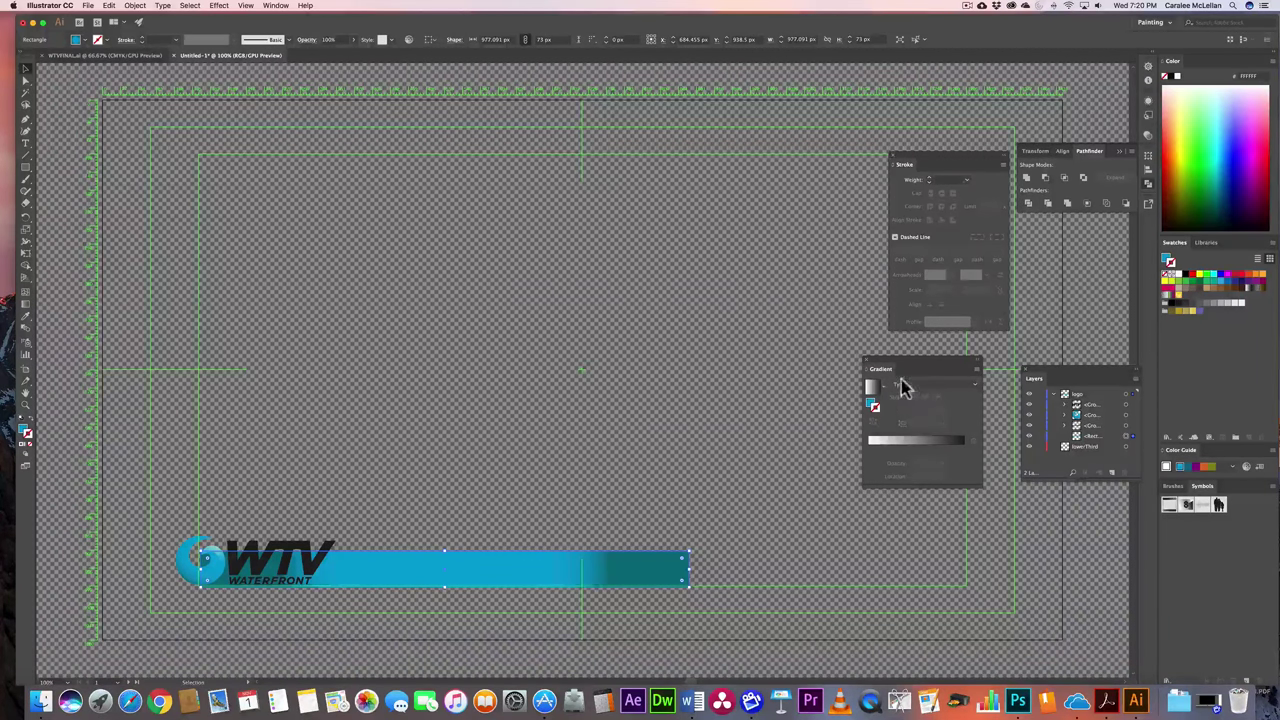
Set the blue bar's opacity to 75% in the Transparency panel
{"action": "left_click", "coordinate": [277, 6]}
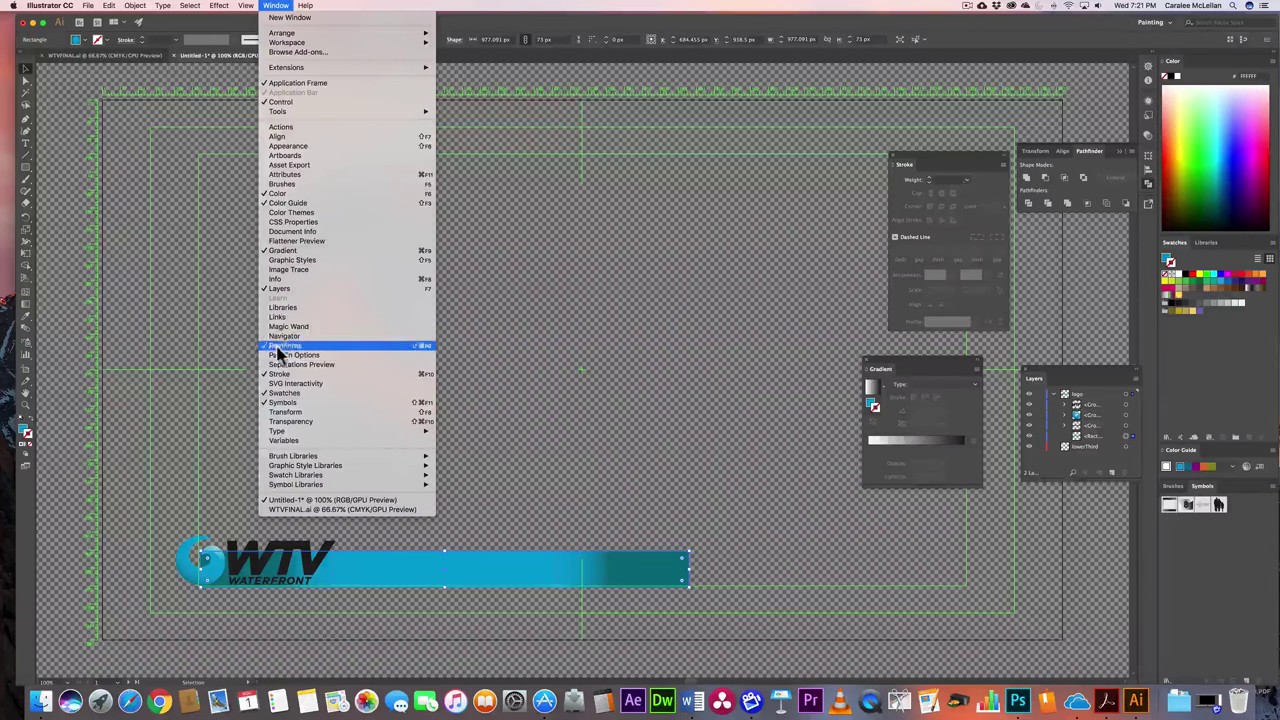
{"action": "left_click", "coordinate": [290, 424]}
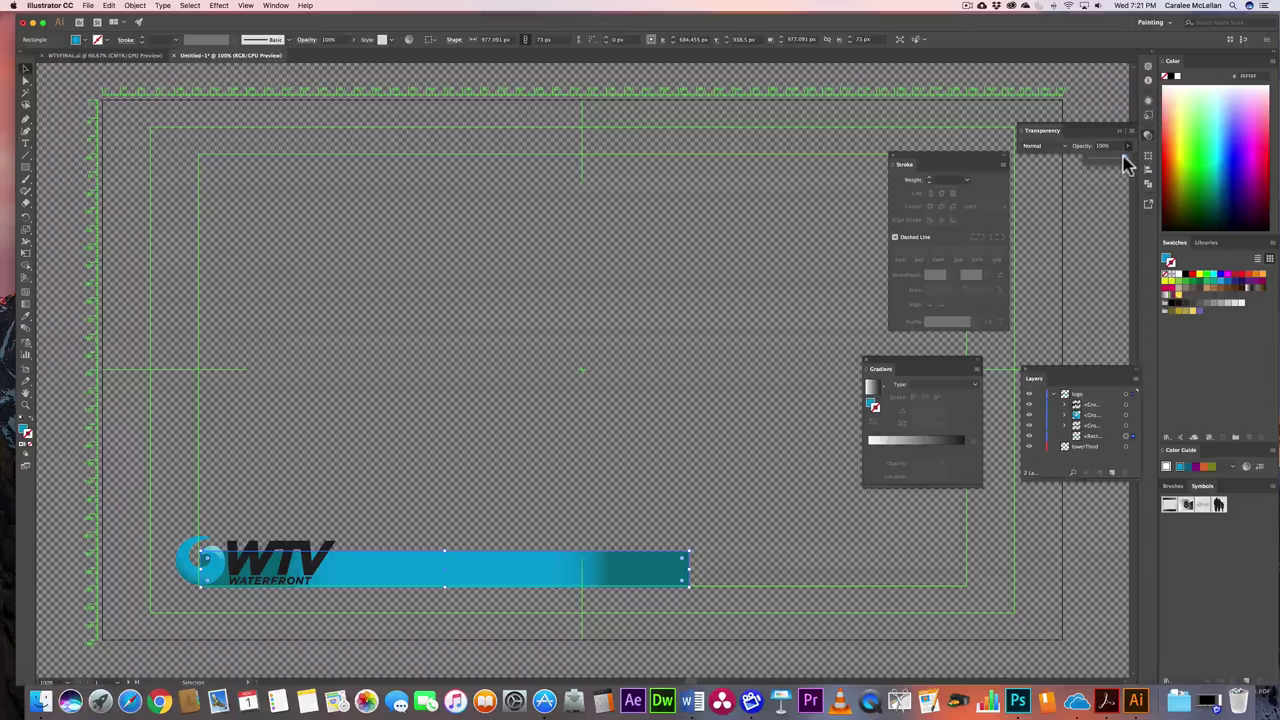
{"action": "mouse_move", "coordinate": [1118, 156]}
{"action": "left_mouse_down"}
{"action": "mouse_move", "coordinate": [1109, 166]}
{"action": "mouse_move", "coordinate": [1124, 146]}
{"action": "left_mouse_up"}
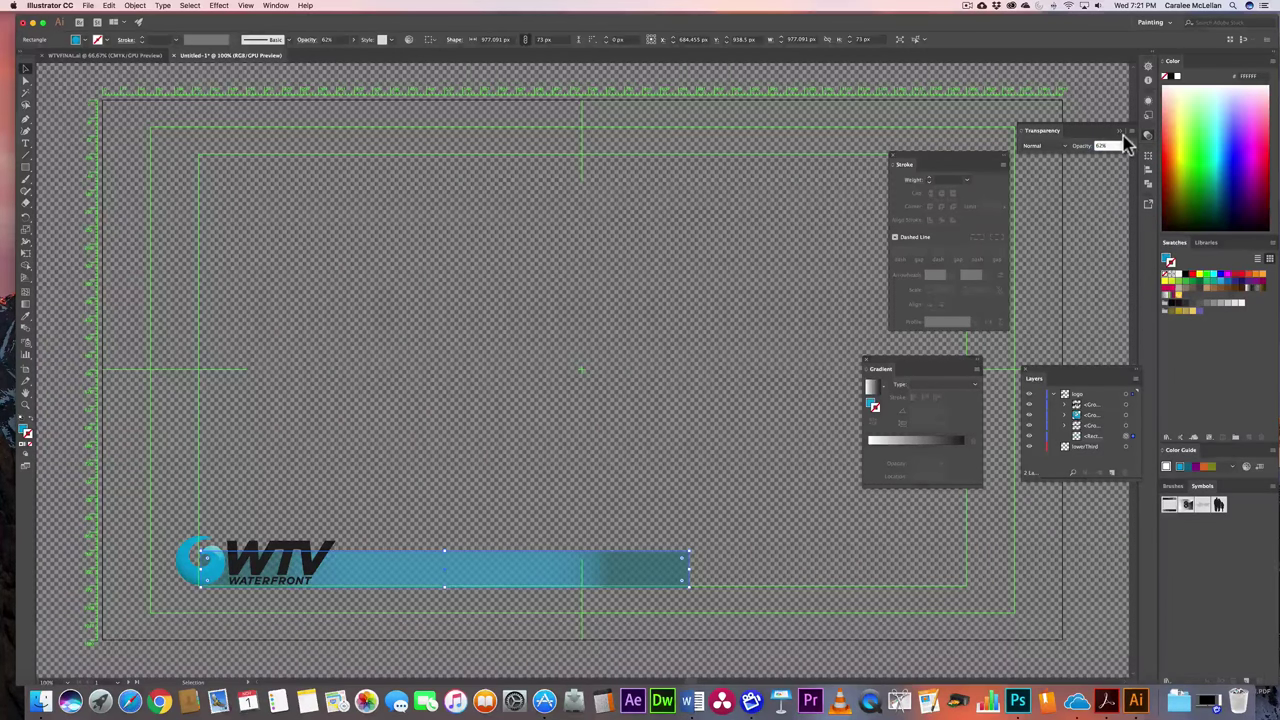
{"action": "key", "text": "BackSpace"}
{"action": "type", "text": "75"}
{"action": "key", "text": "Return"}
{"action": "left_click", "coordinate": [198, 418]}
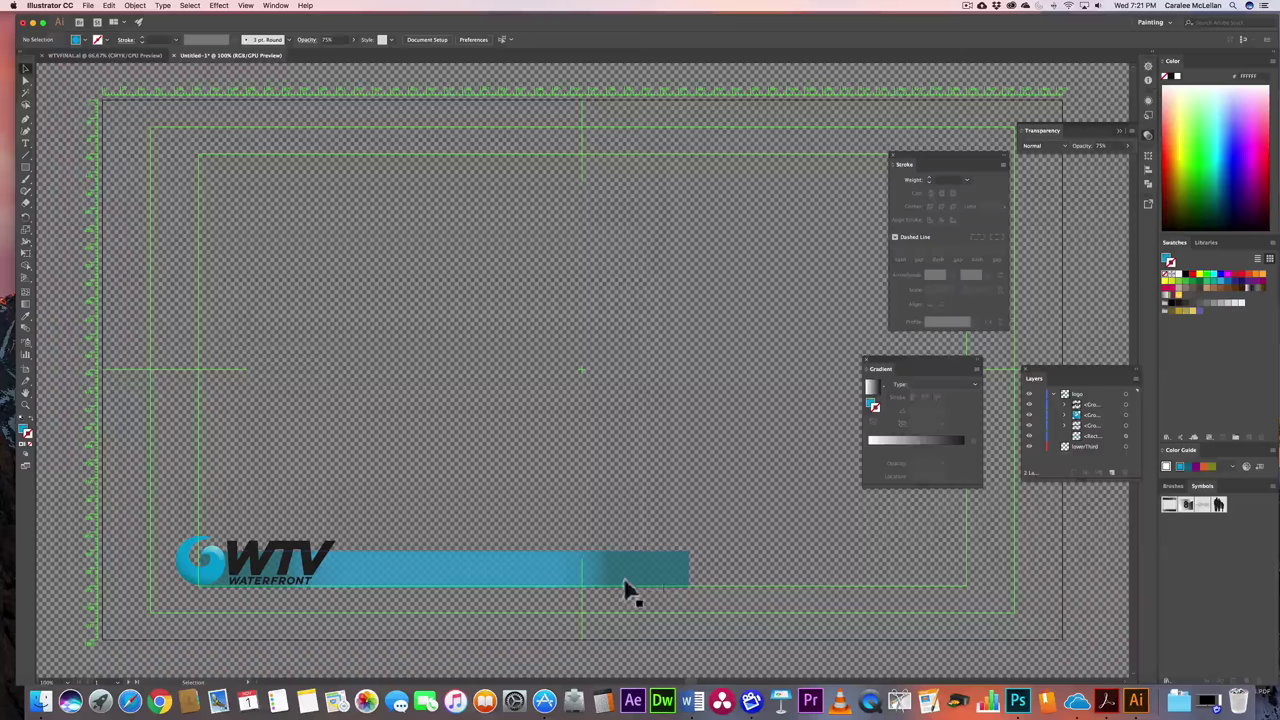
{"action": "key", "text": "super+s"}
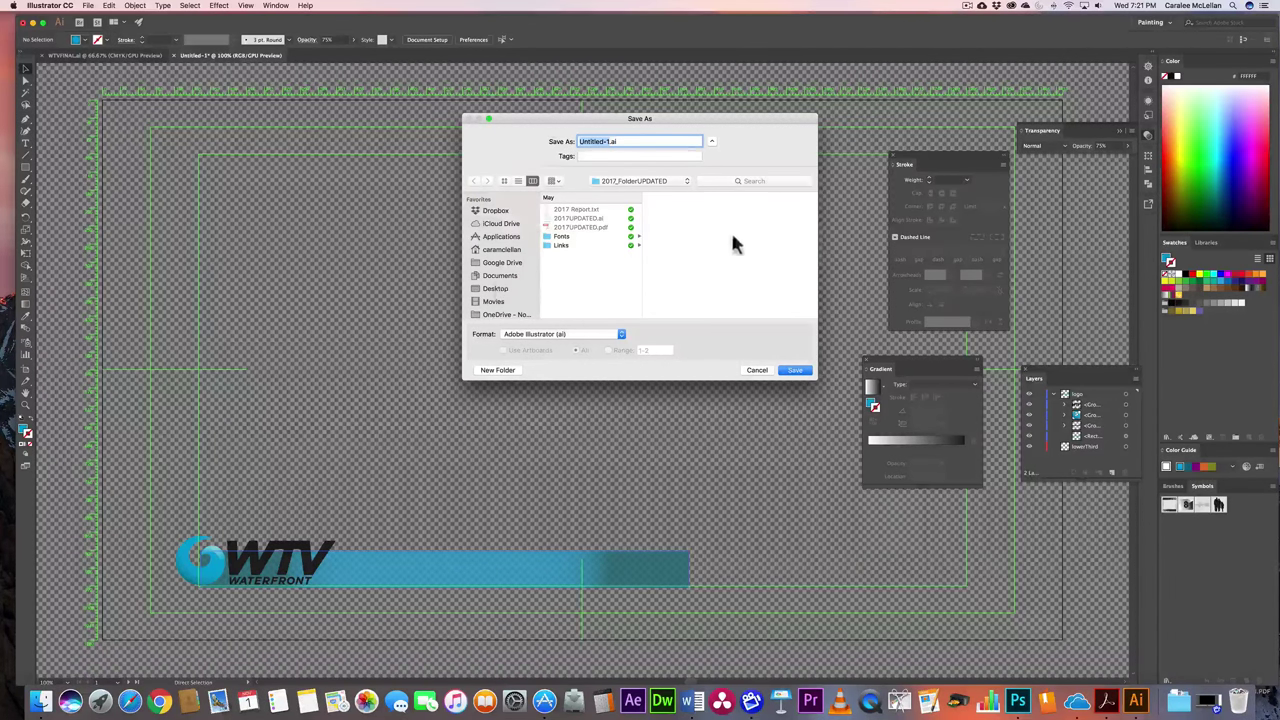
{"action": "double_click", "coordinate": [626, 380]}
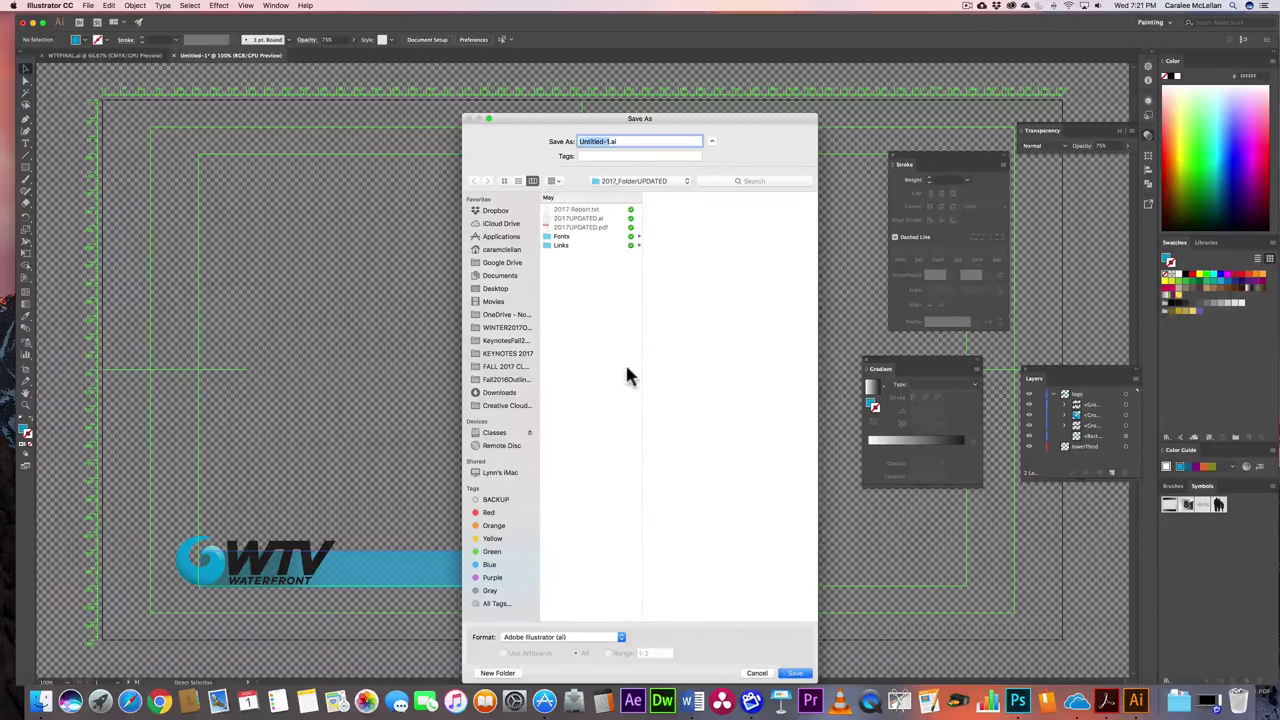
{"action": "left_click", "coordinate": [495, 432]}
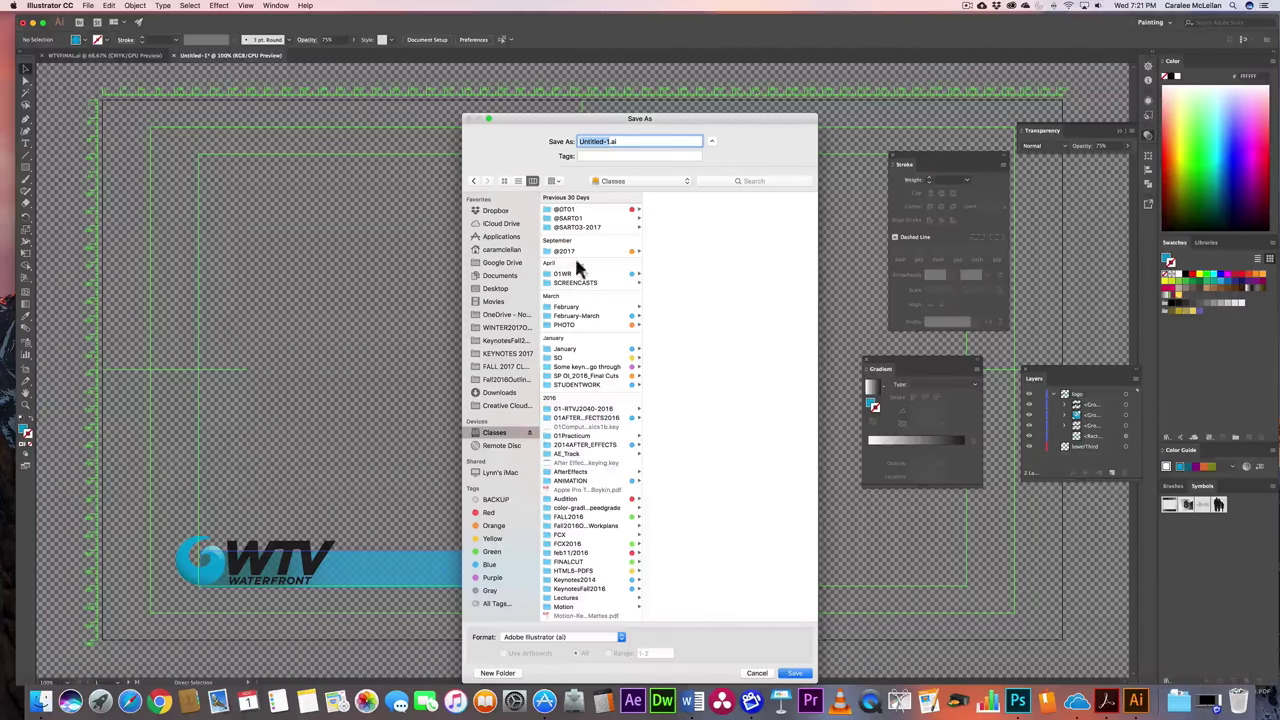
{"action": "left_click", "coordinate": [564, 210]}
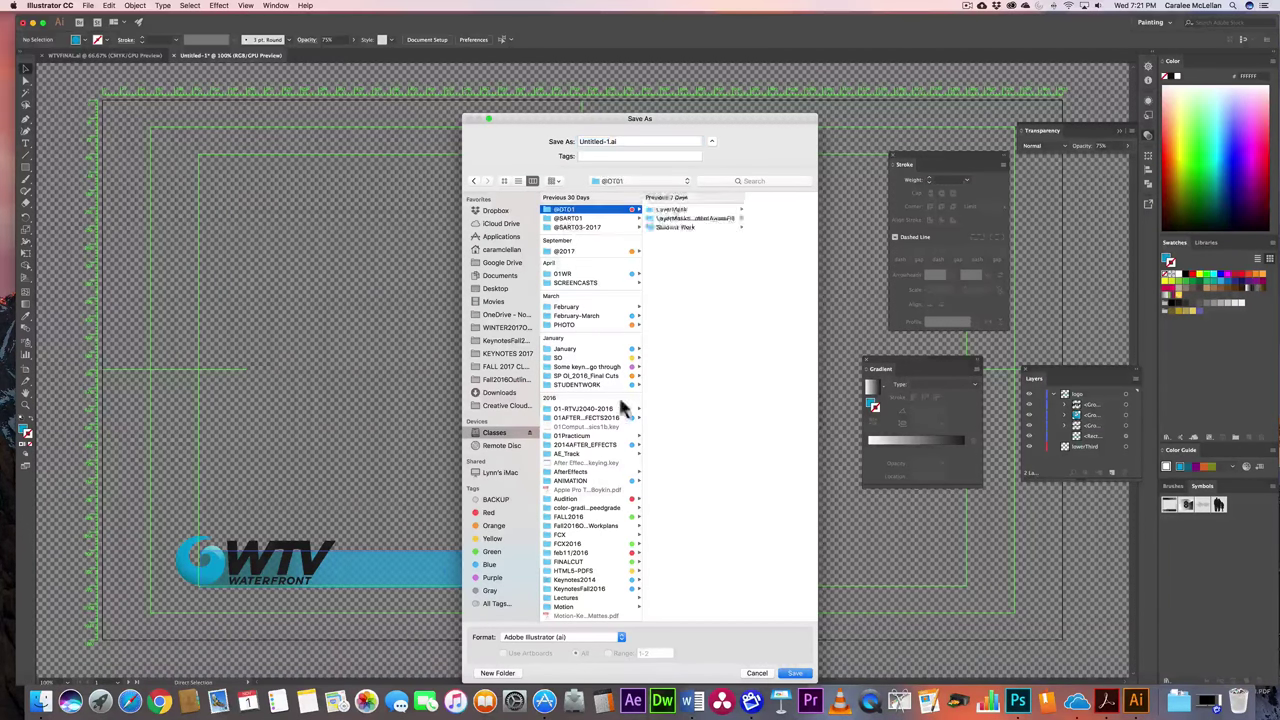
{"action": "left_click", "coordinate": [497, 672]}
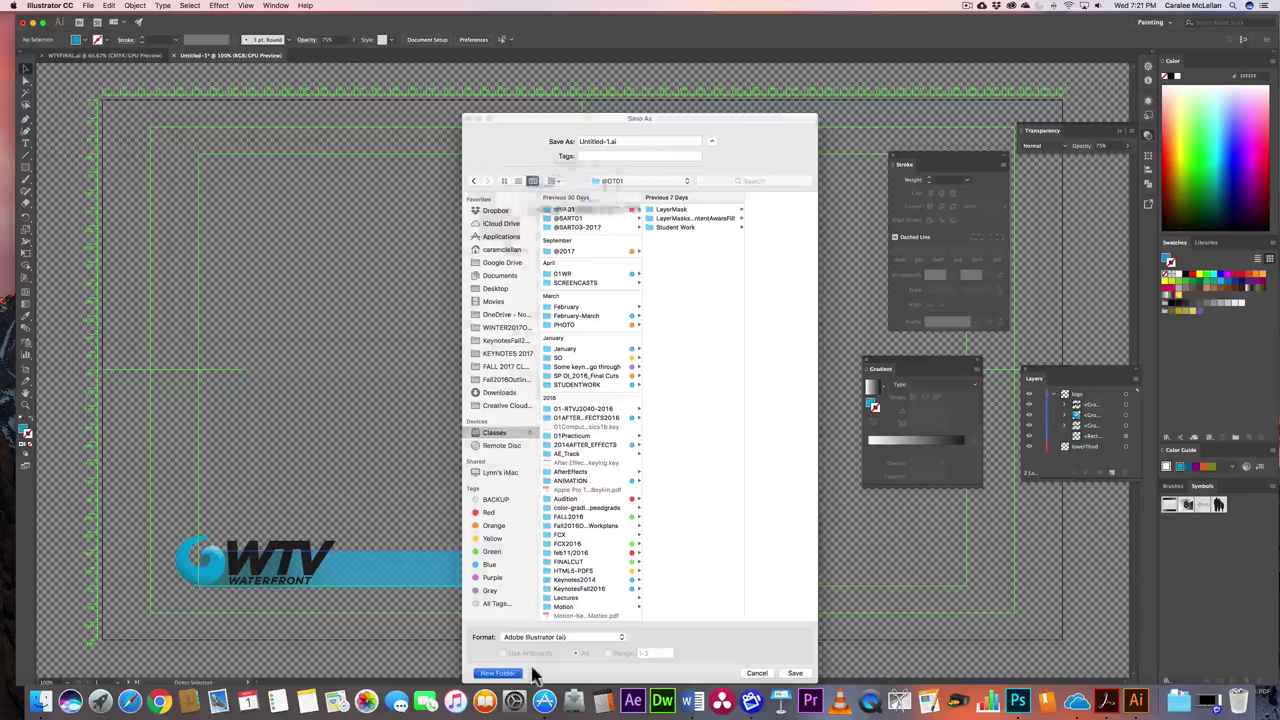
{"action": "type", "text": "Low"}
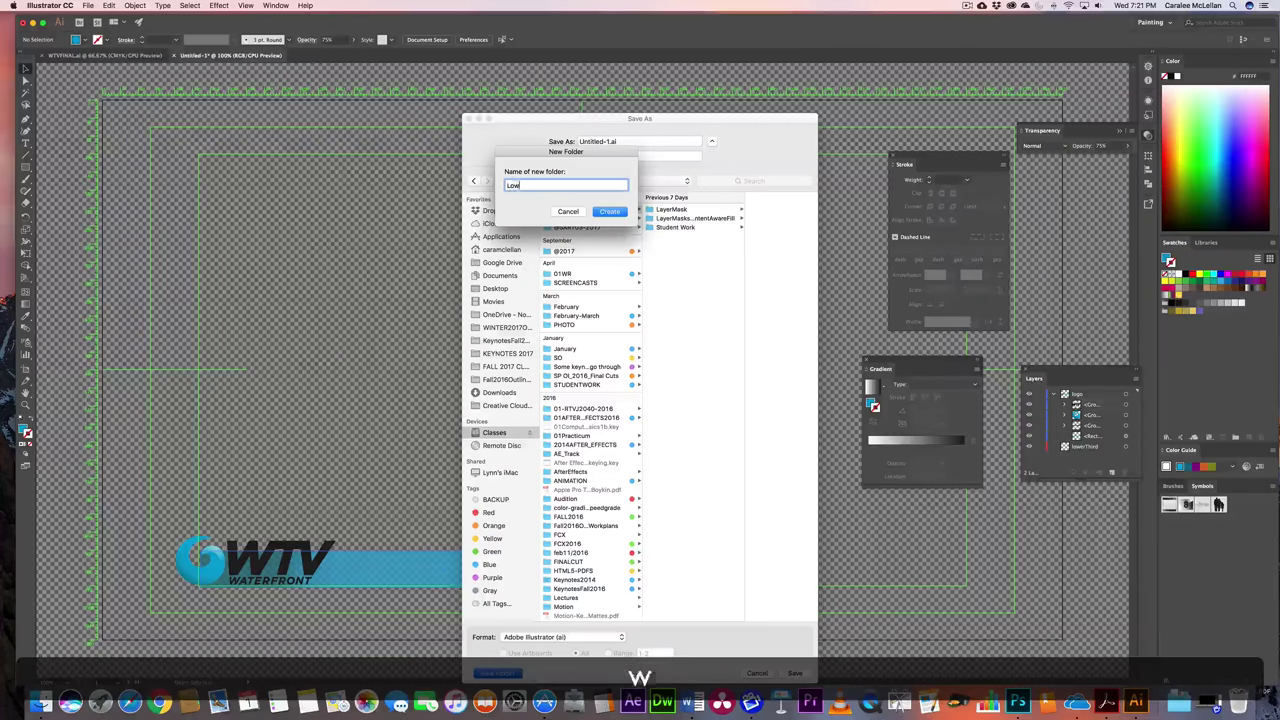
{"action": "type", "text": "erThird"}
{"action": "left_click", "coordinate": [609, 211]}
Save the file as LowerThirdLogo.ai with the default Illustrator options
{"action": "left_click", "coordinate": [606, 138]}
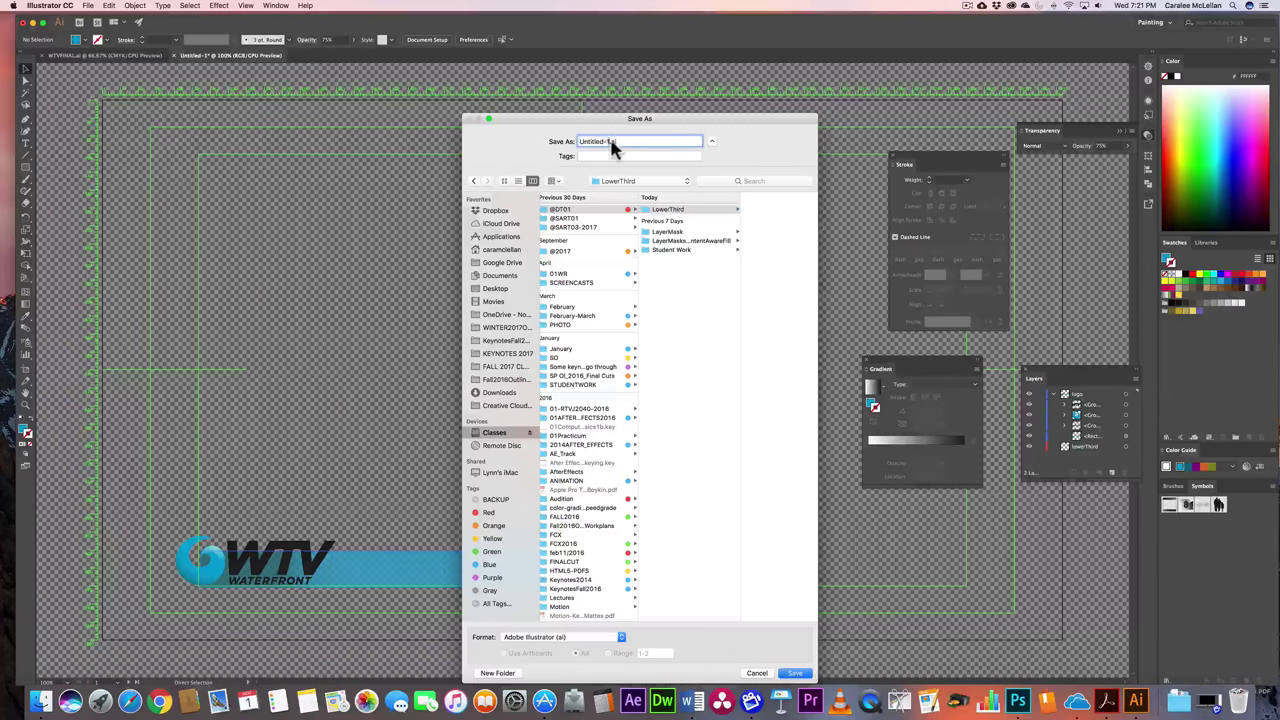
{"action": "triple_click", "coordinate": [608, 143]}
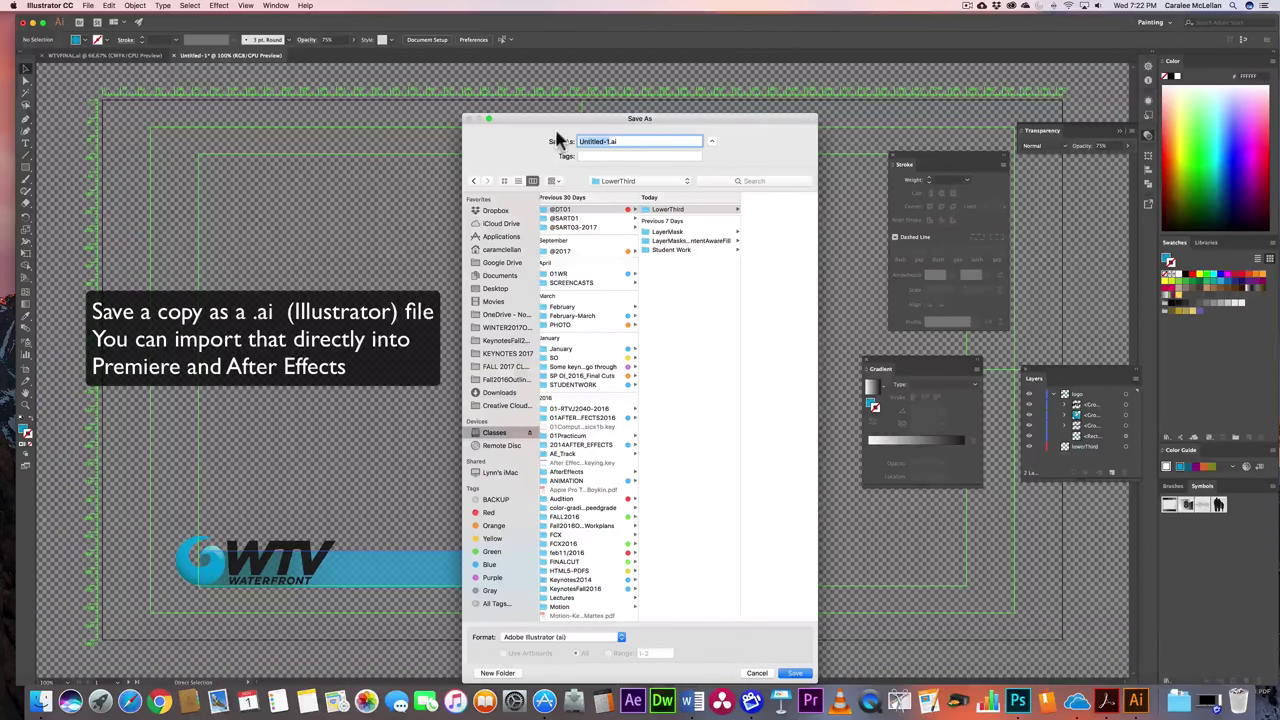
{"action": "type", "text": "Lower"}
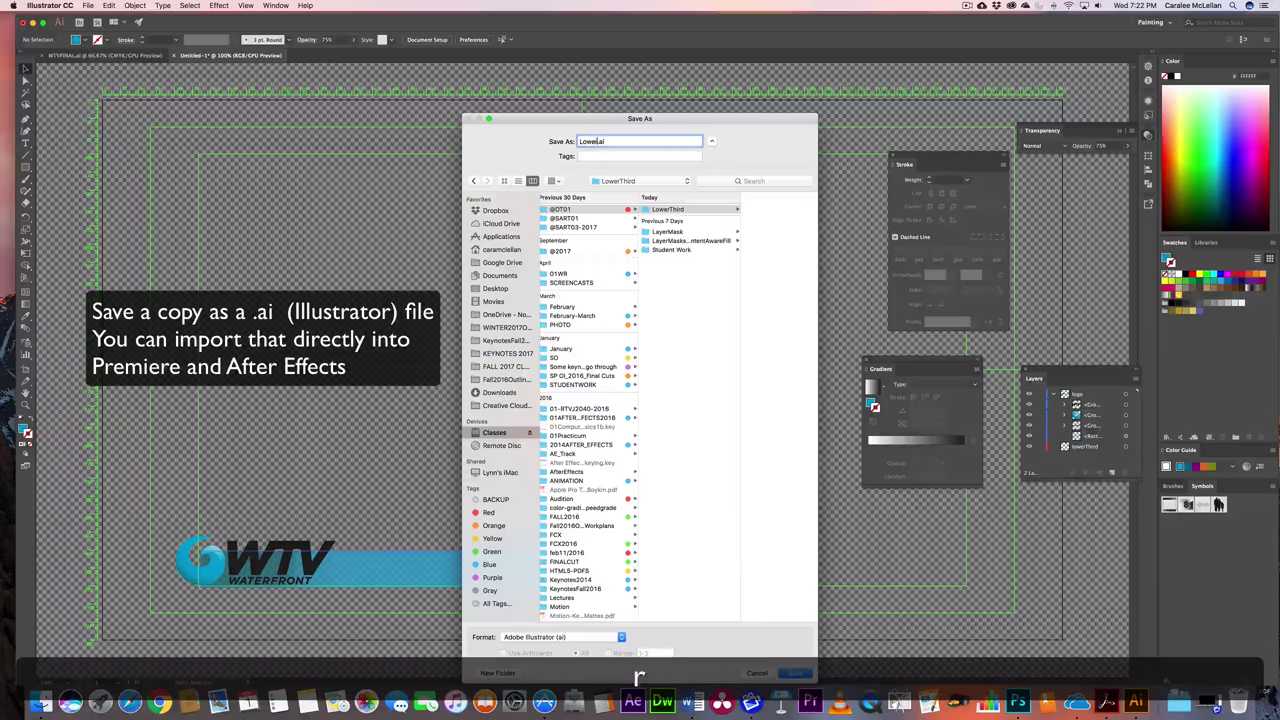
{"action": "type", "text": "Third"}
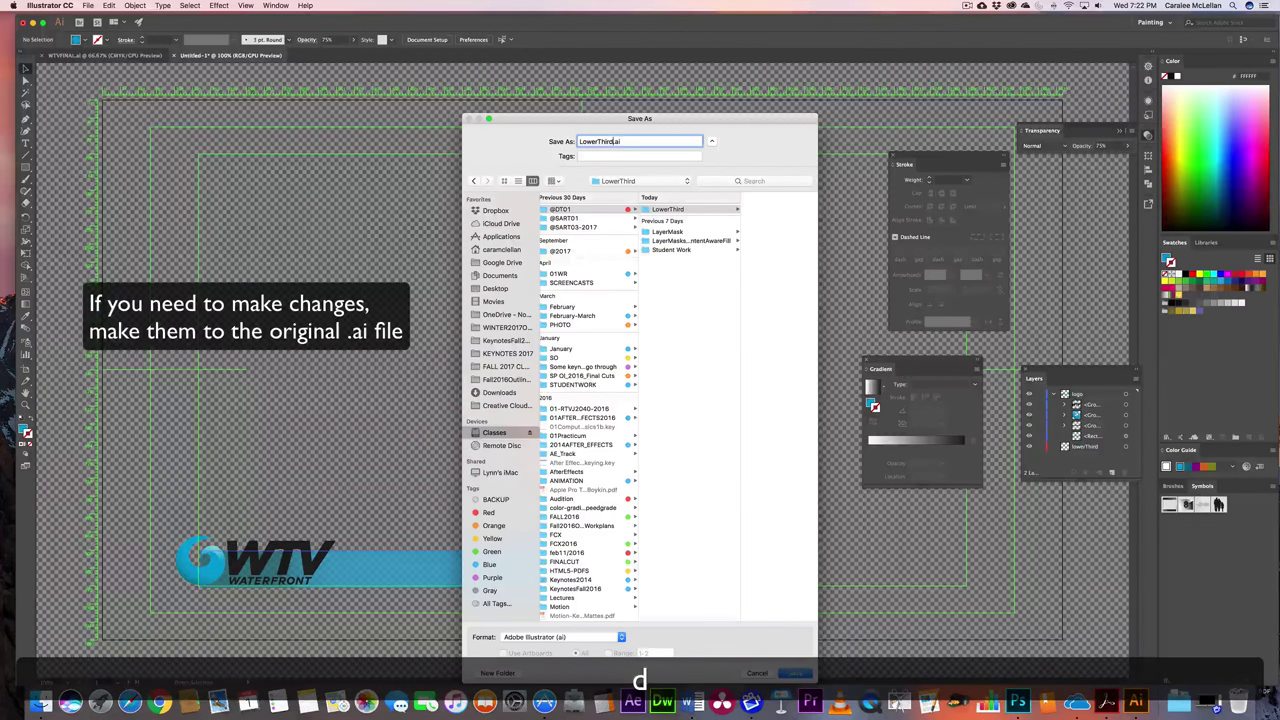
{"action": "type", "text": "Logo"}
{"action": "key", "text": "Return"}
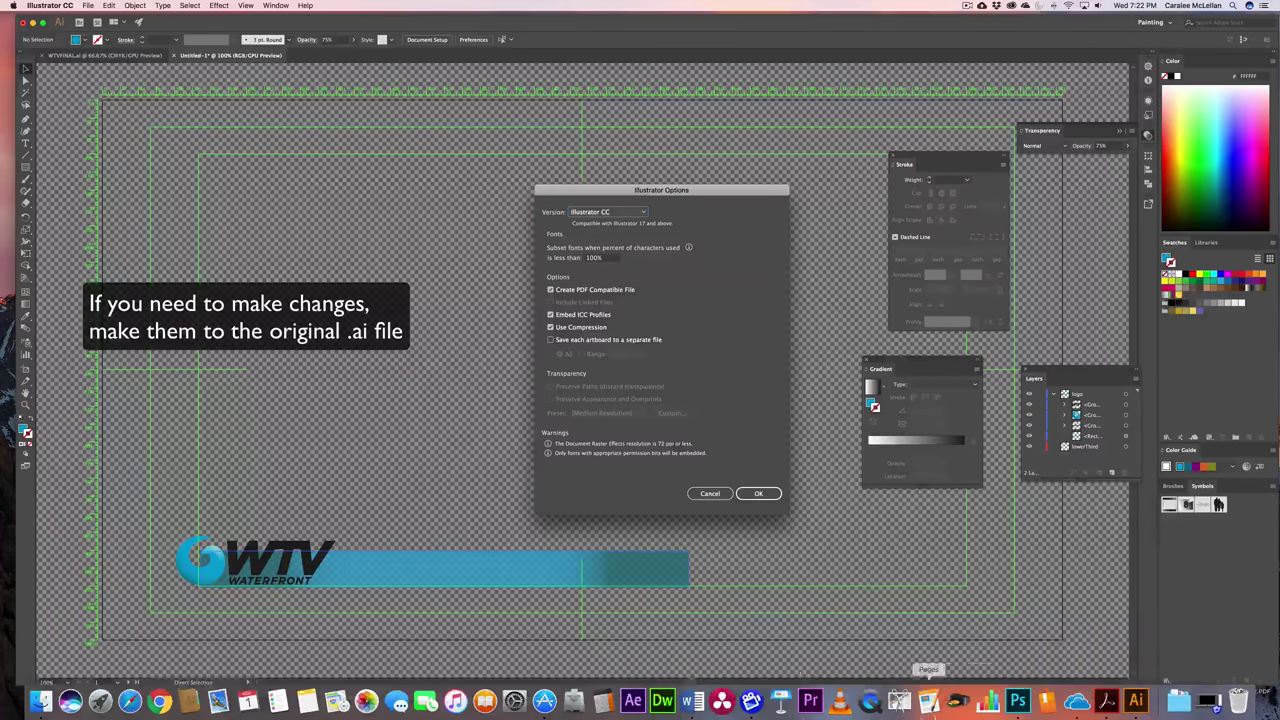
{"action": "left_click", "coordinate": [765, 494]}
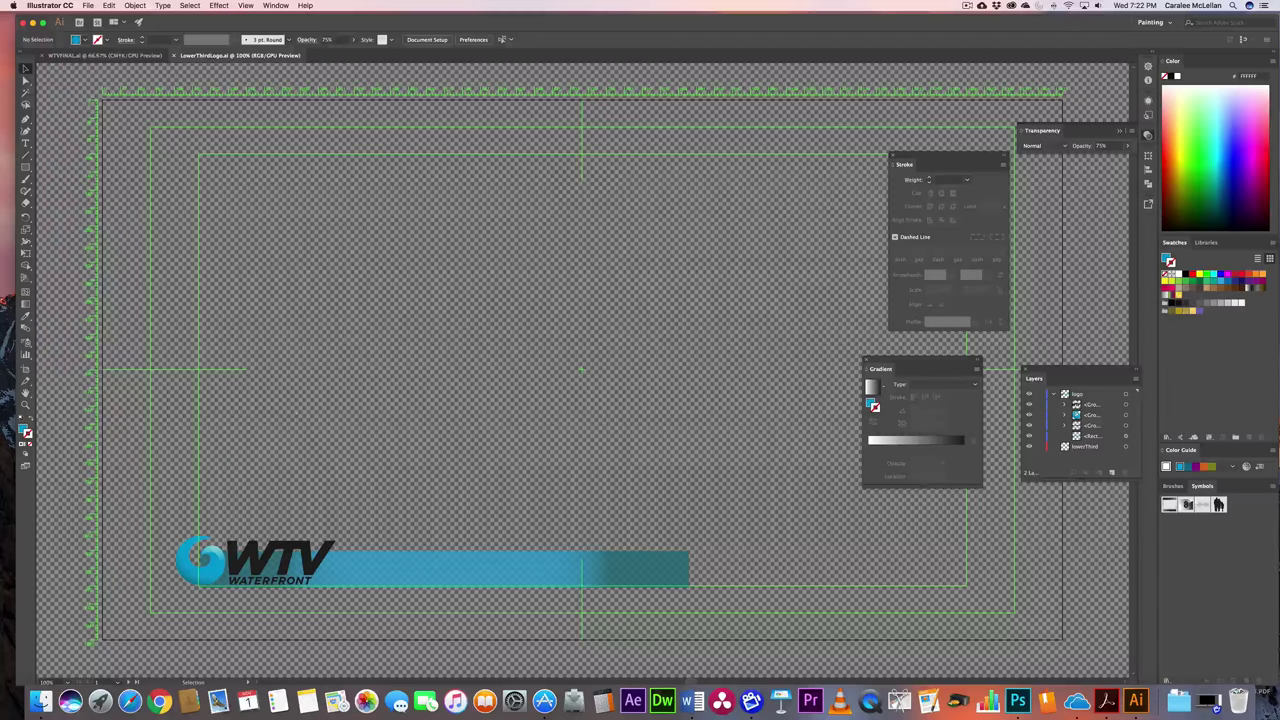
Check the PNG format in Export for Screens, then cancel without exporting
{"action": "left_click", "coordinate": [89, 6]}
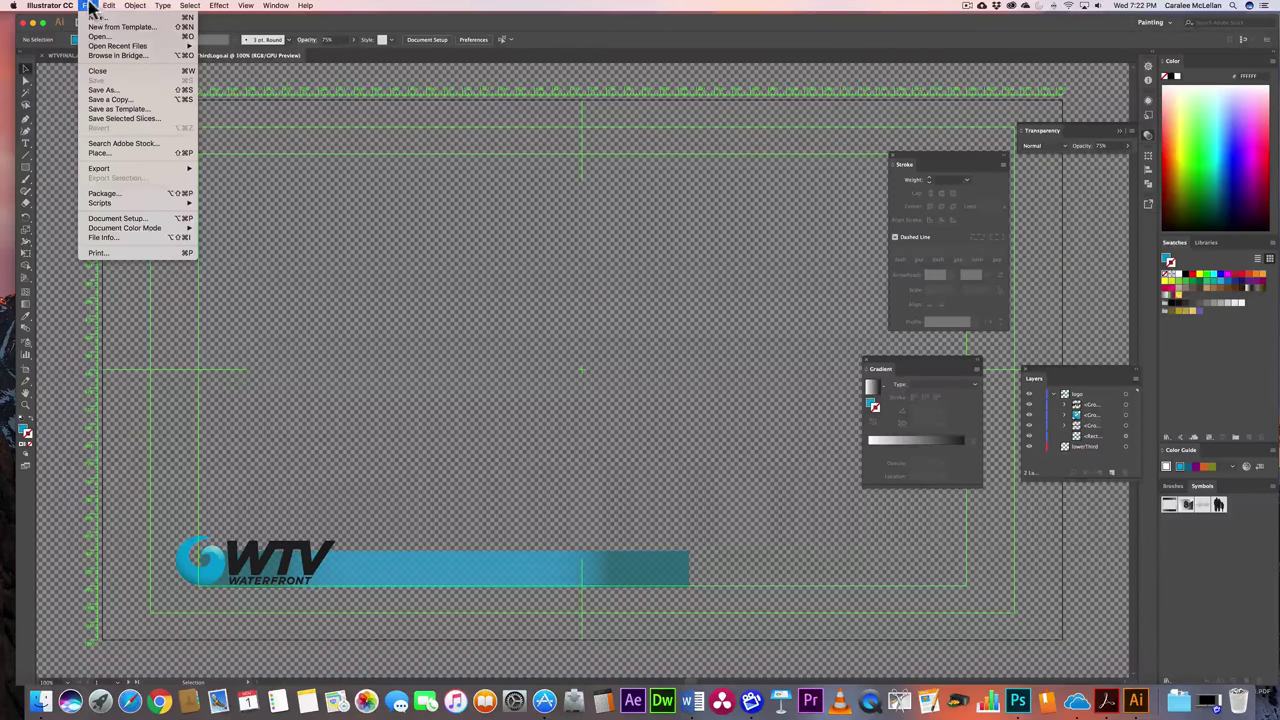
{"action": "mouse_move", "coordinate": [105, 6]}
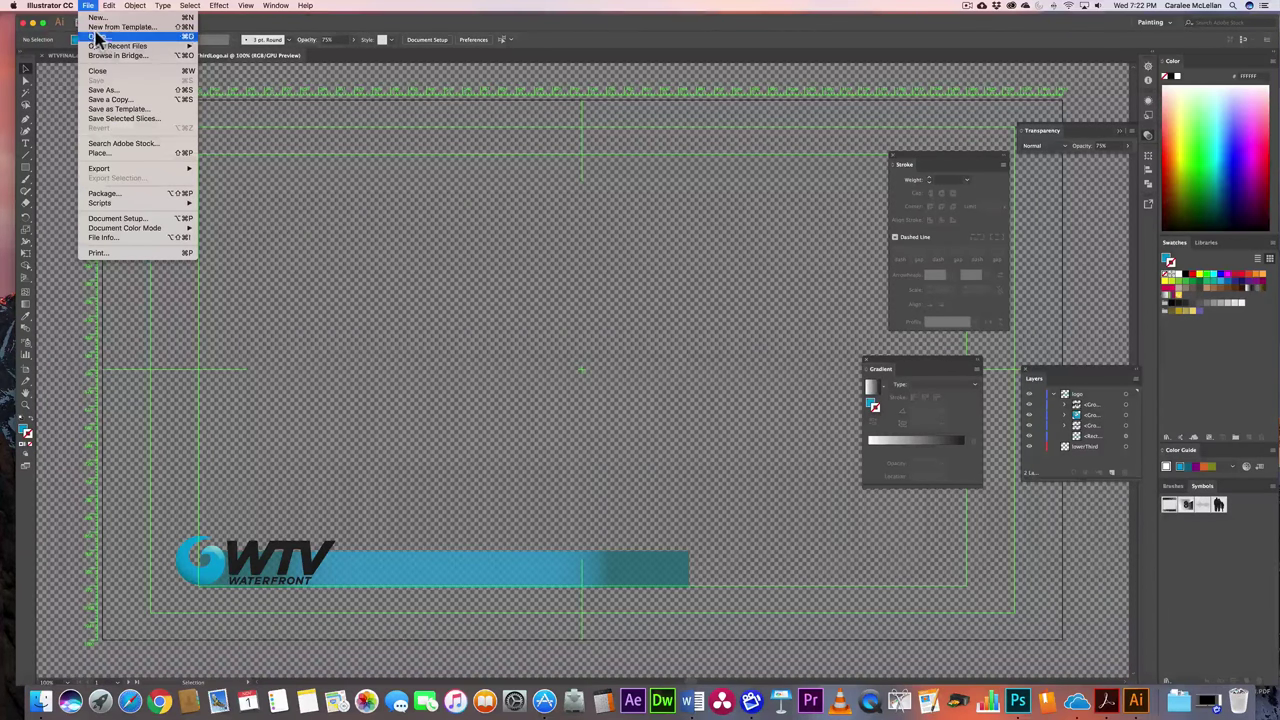
{"action": "mouse_move", "coordinate": [149, 170]}
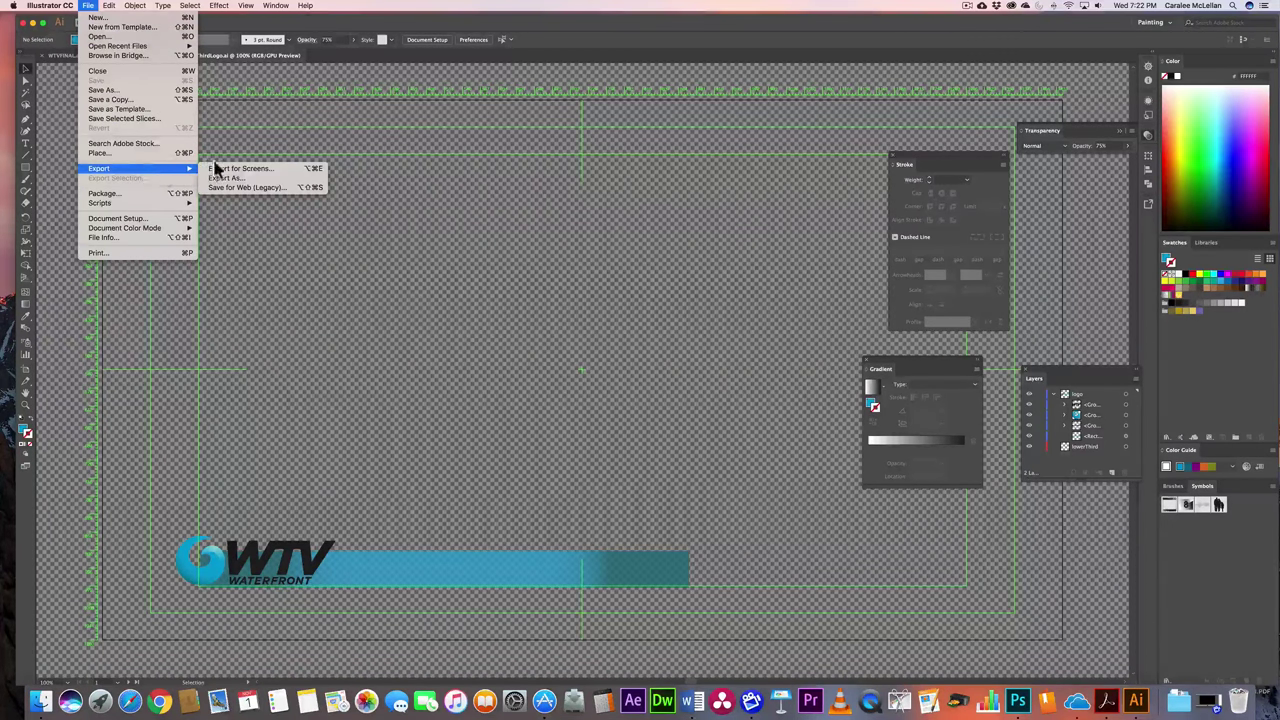
{"action": "left_click", "coordinate": [262, 168]}
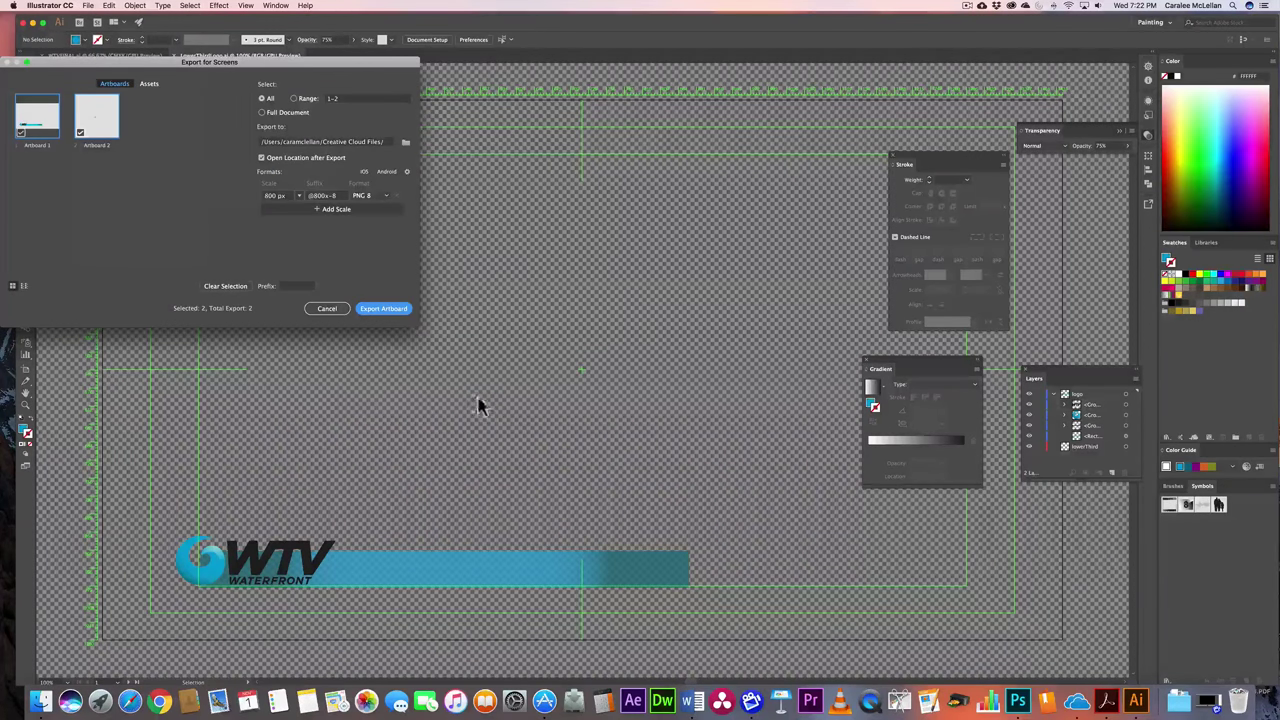
{"action": "left_click_drag", "start_coordinate": [104, 62], "coordinate": [202, 119]}
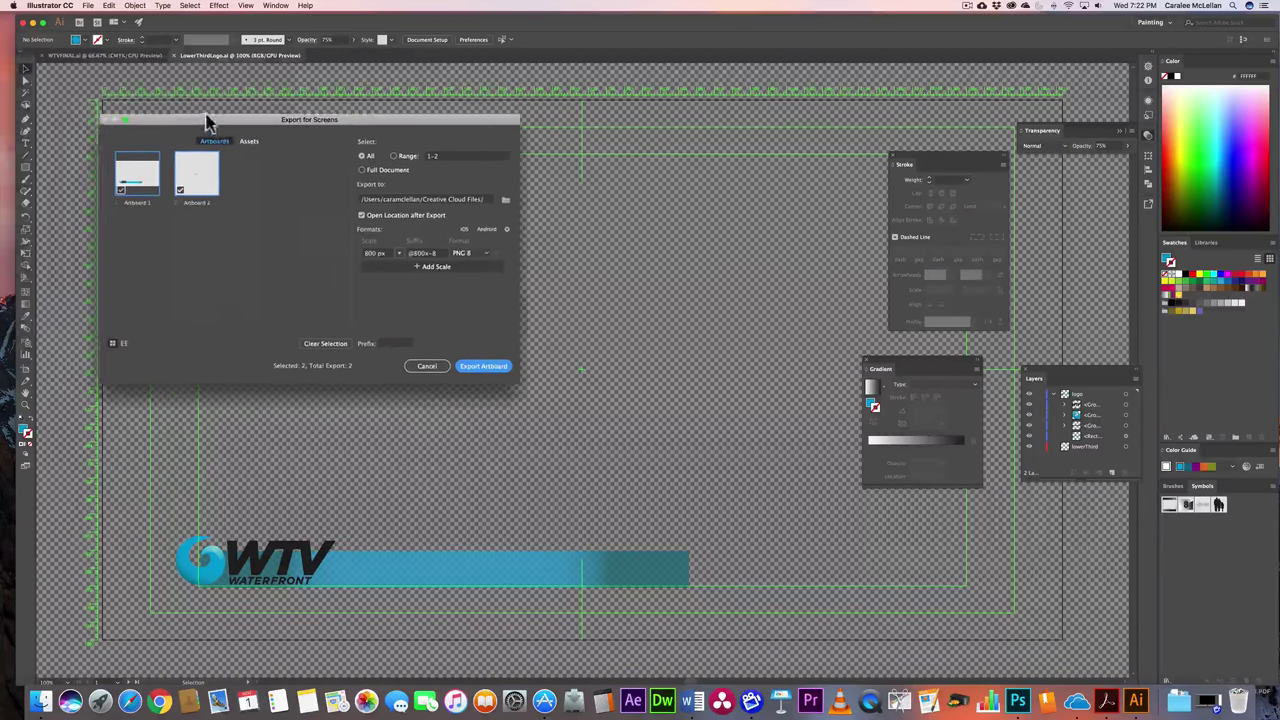
{"action": "left_click", "coordinate": [462, 252]}
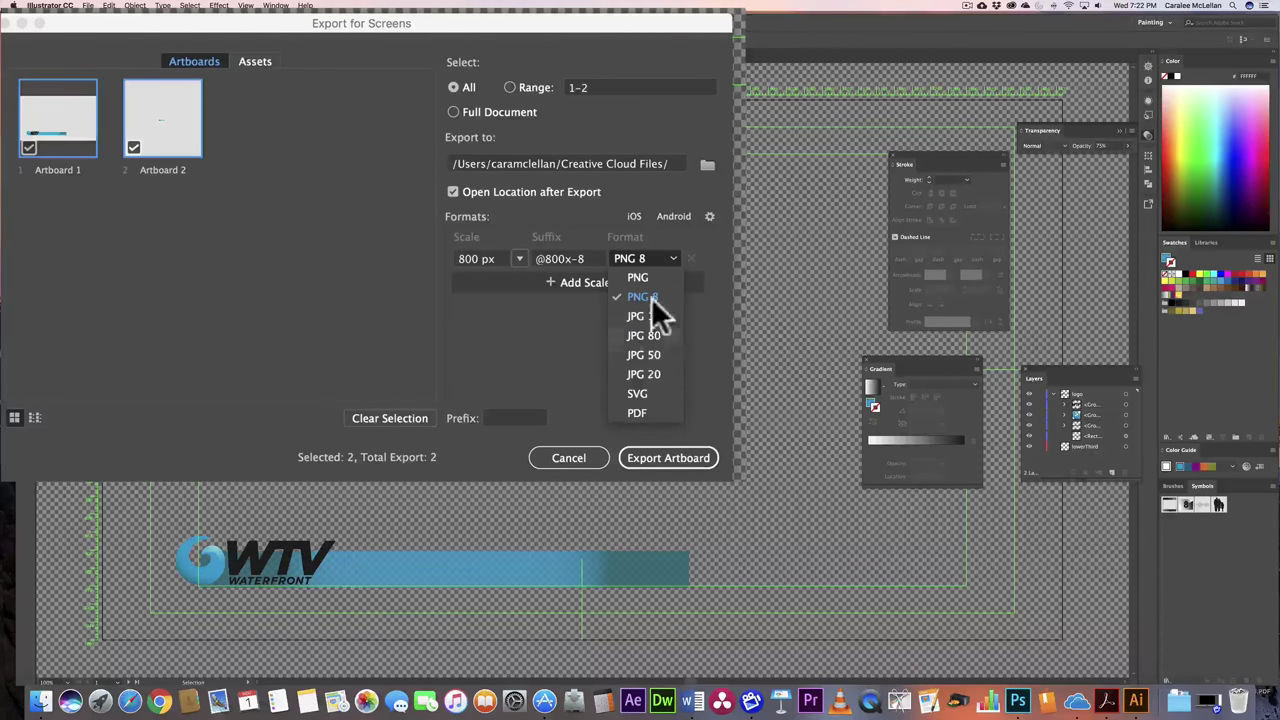
{"action": "left_click", "coordinate": [649, 274]}
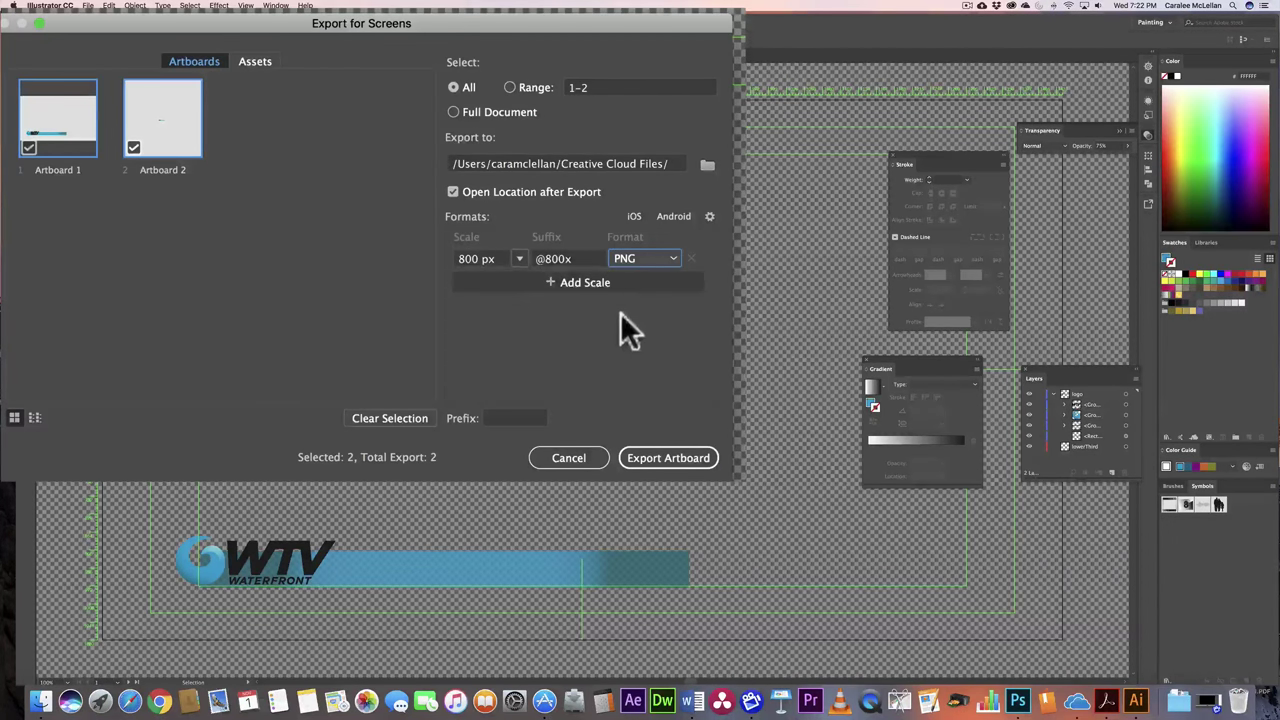
{"action": "left_click", "coordinate": [577, 281]}
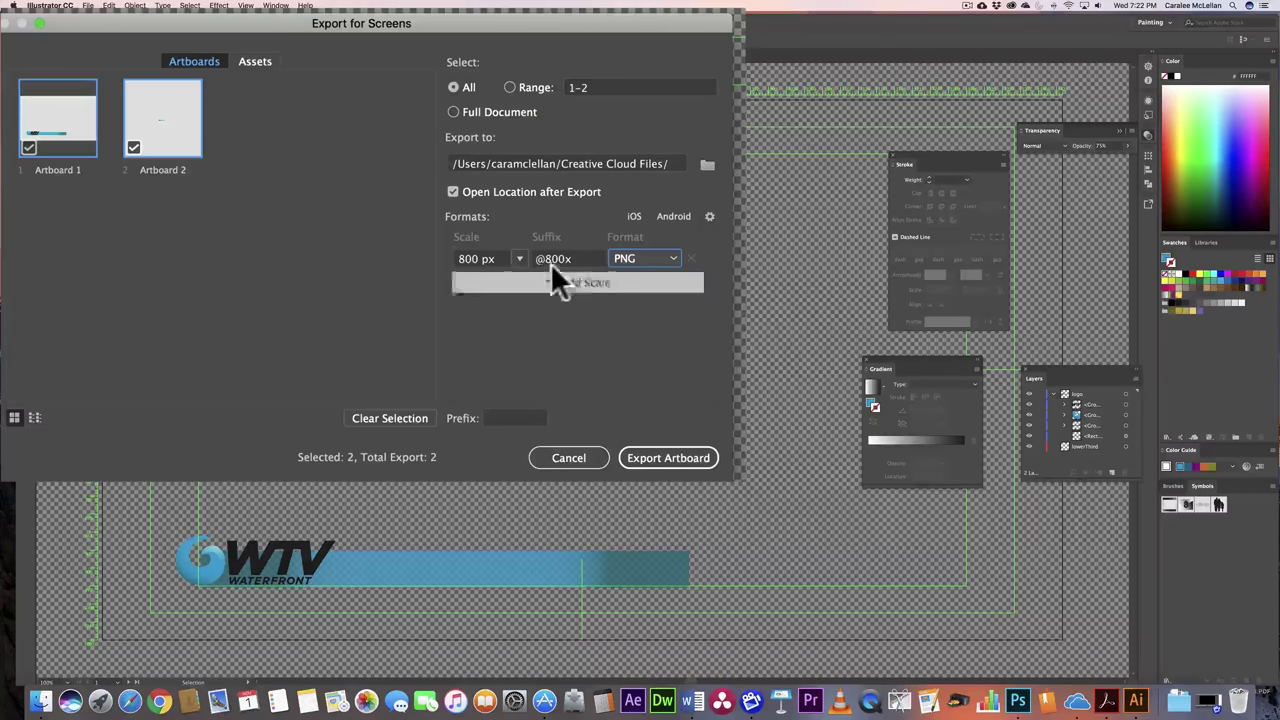
{"action": "left_click", "coordinate": [674, 257]}
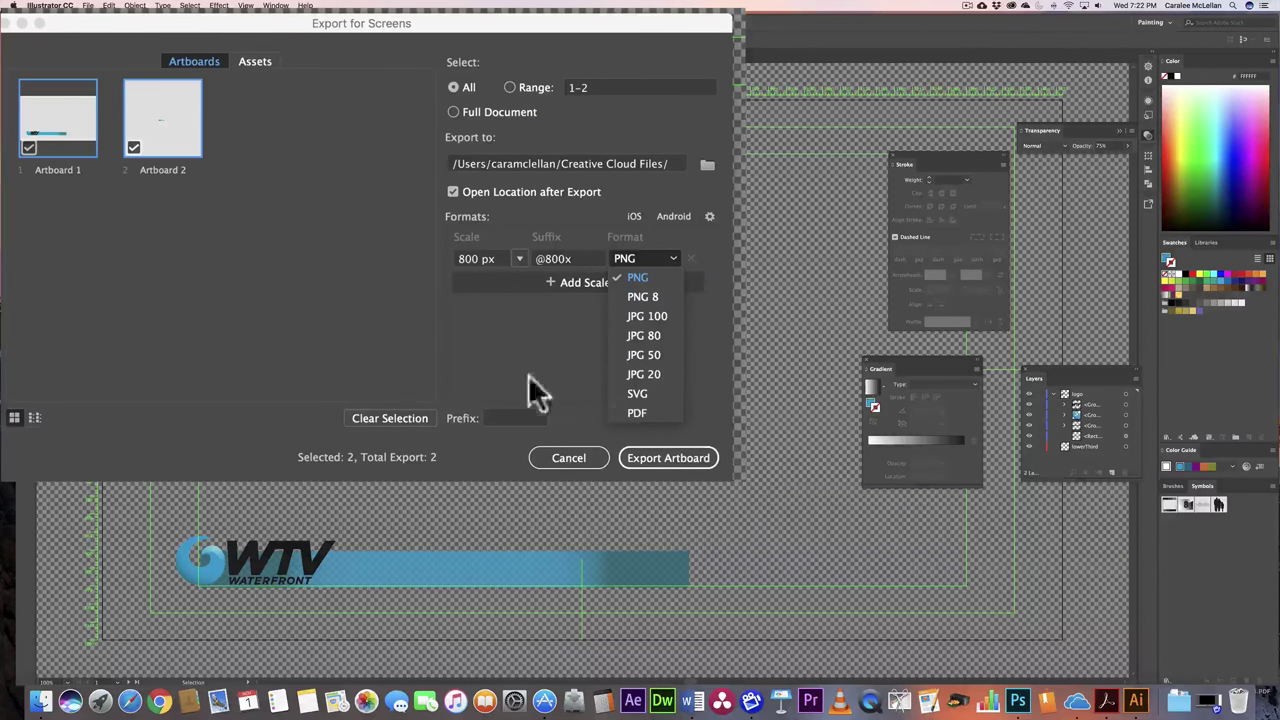
{"action": "left_click", "coordinate": [567, 458]}
{"action": "left_click", "coordinate": [88, 6]}
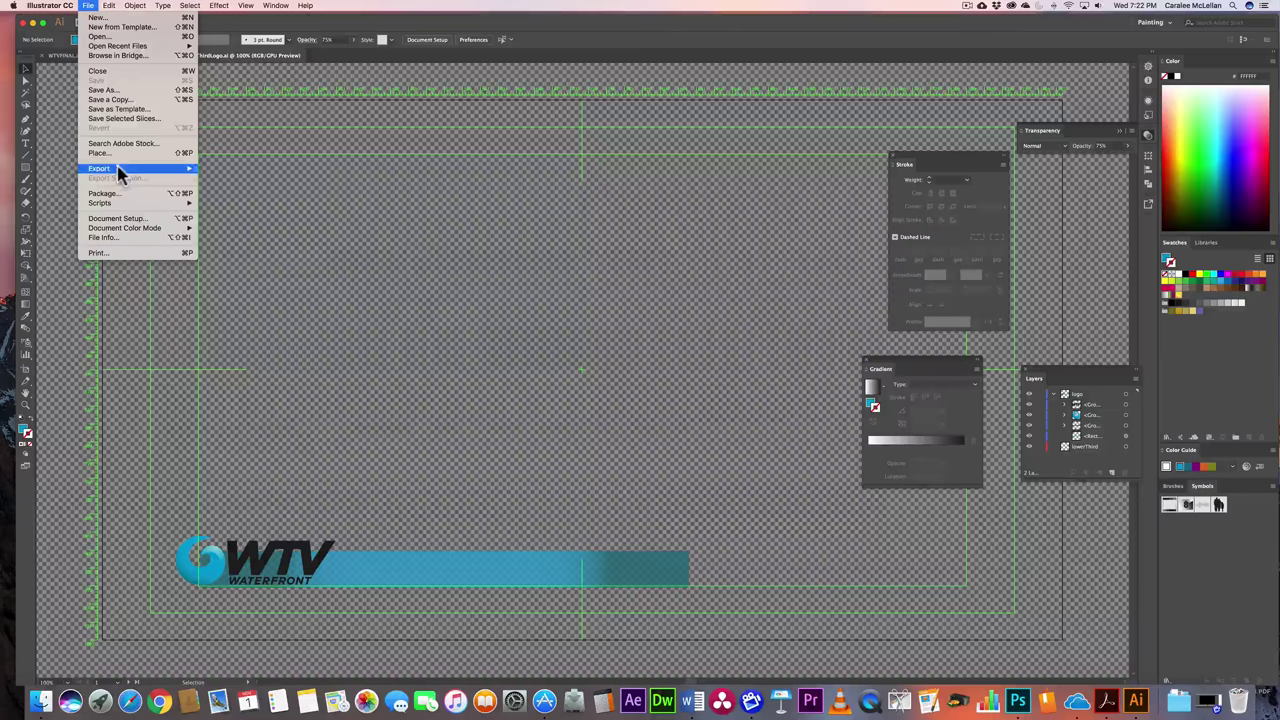
Export the Illustrator artwork in TIFF format as LowerThirdLogo.tif
{"action": "mouse_move", "coordinate": [157, 172]}
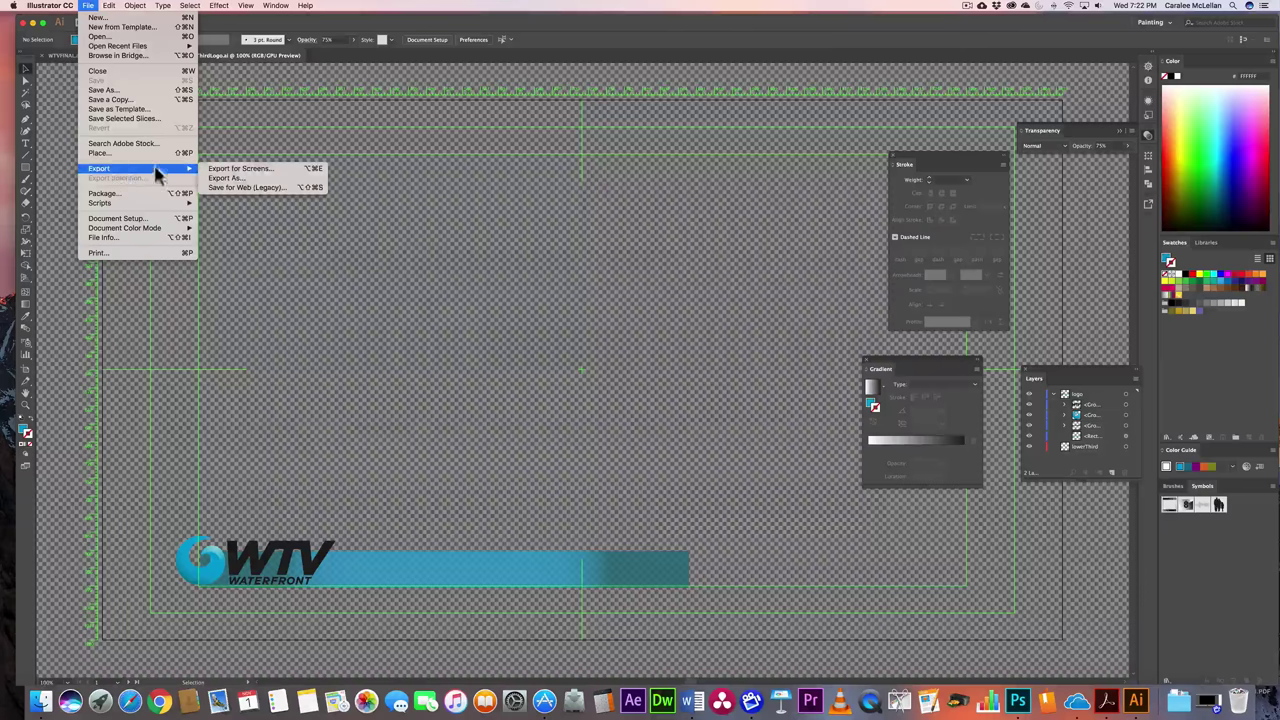
{"action": "left_click", "coordinate": [227, 178]}
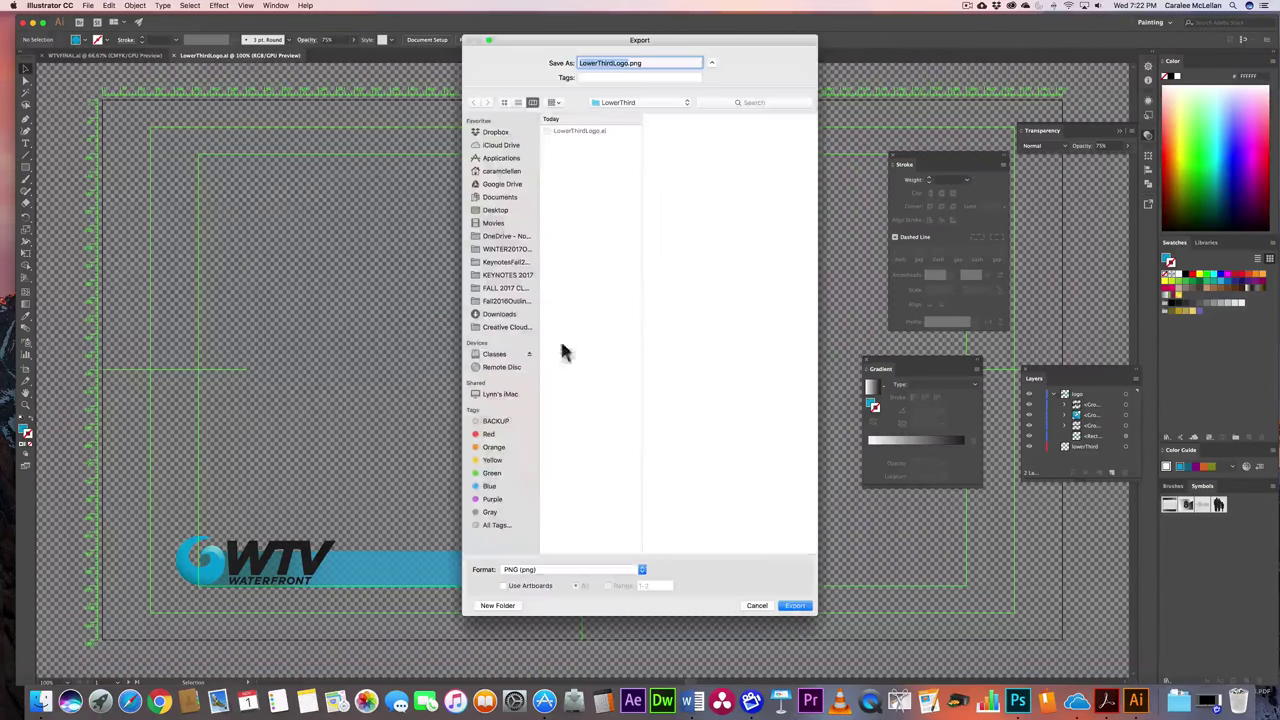
{"action": "left_click", "coordinate": [575, 570]}
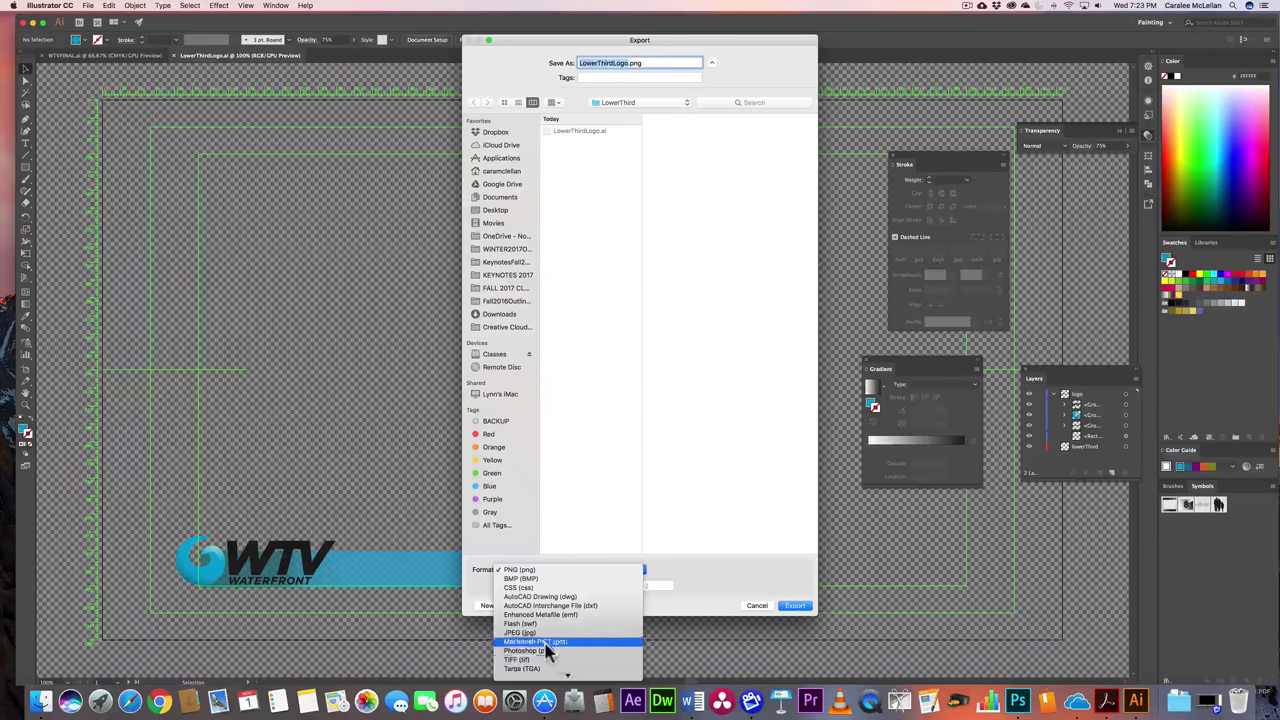
{"action": "mouse_move", "coordinate": [562, 676]}
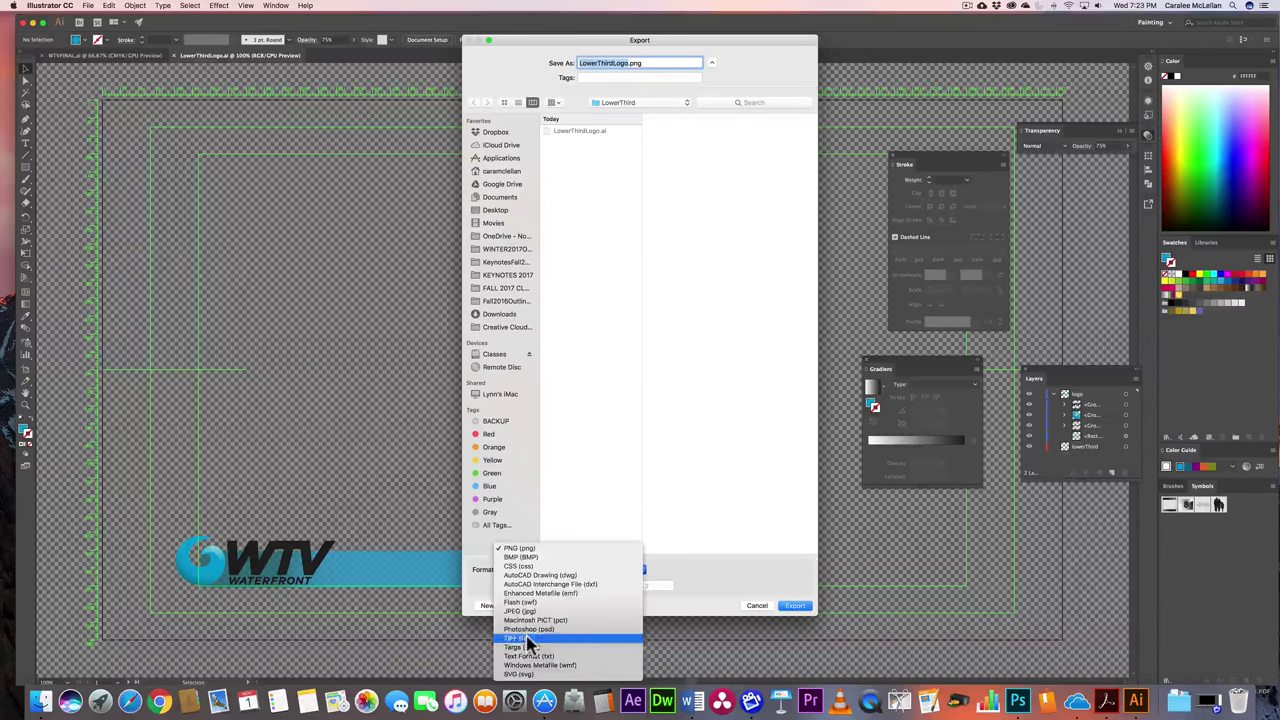
{"action": "left_click", "coordinate": [528, 639]}
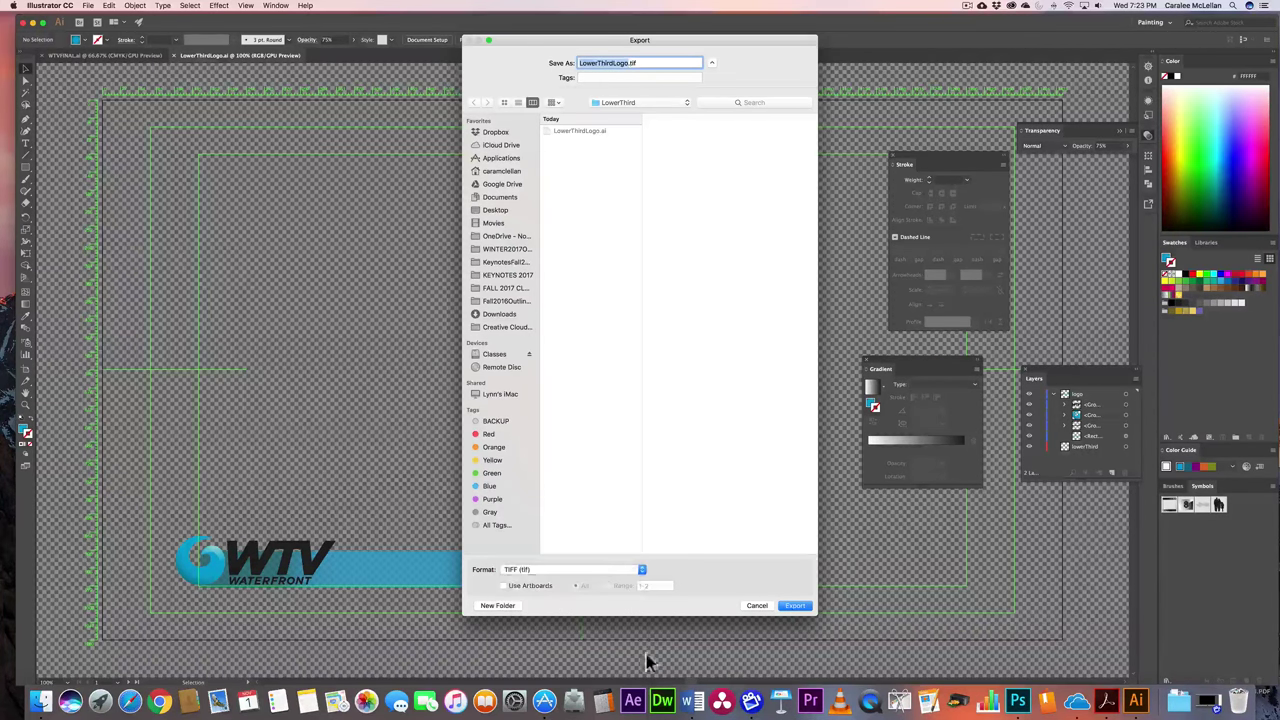
{"action": "left_click", "coordinate": [796, 607]}
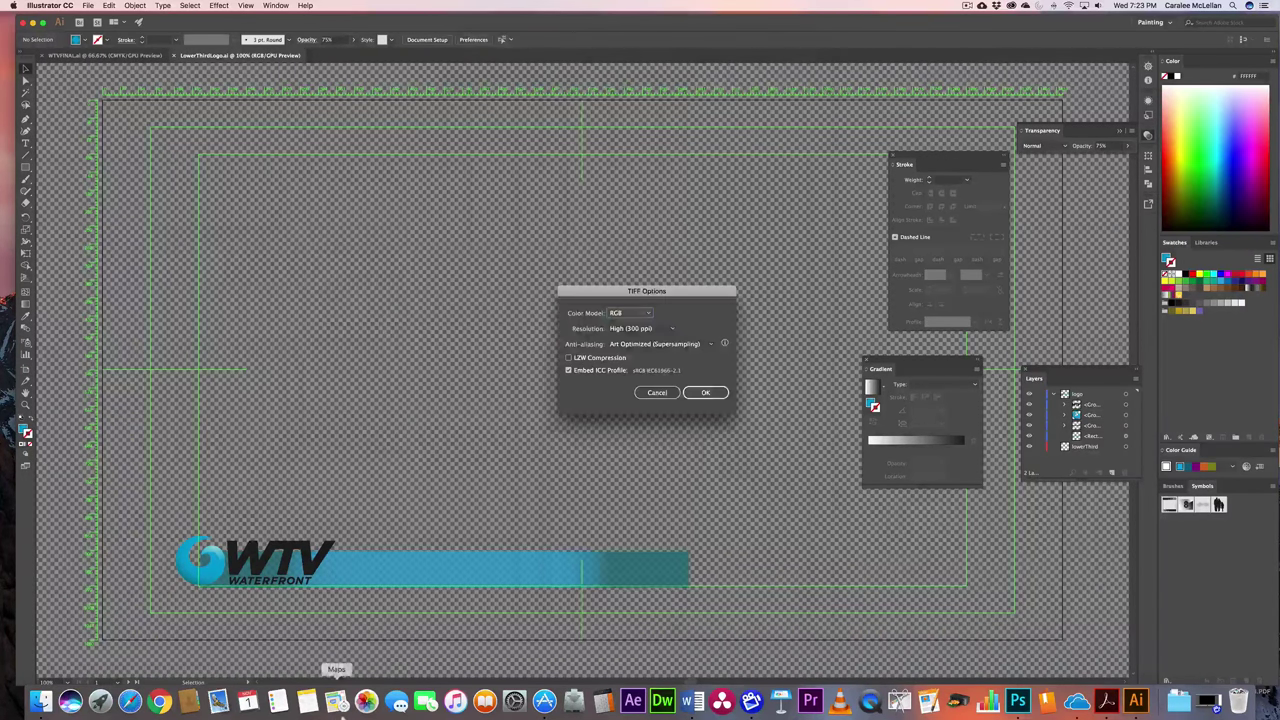
Keep the TIFF options at RGB, High 300 ppi and Art Optimized anti-aliasing
{"action": "left_click", "coordinate": [640, 315]}
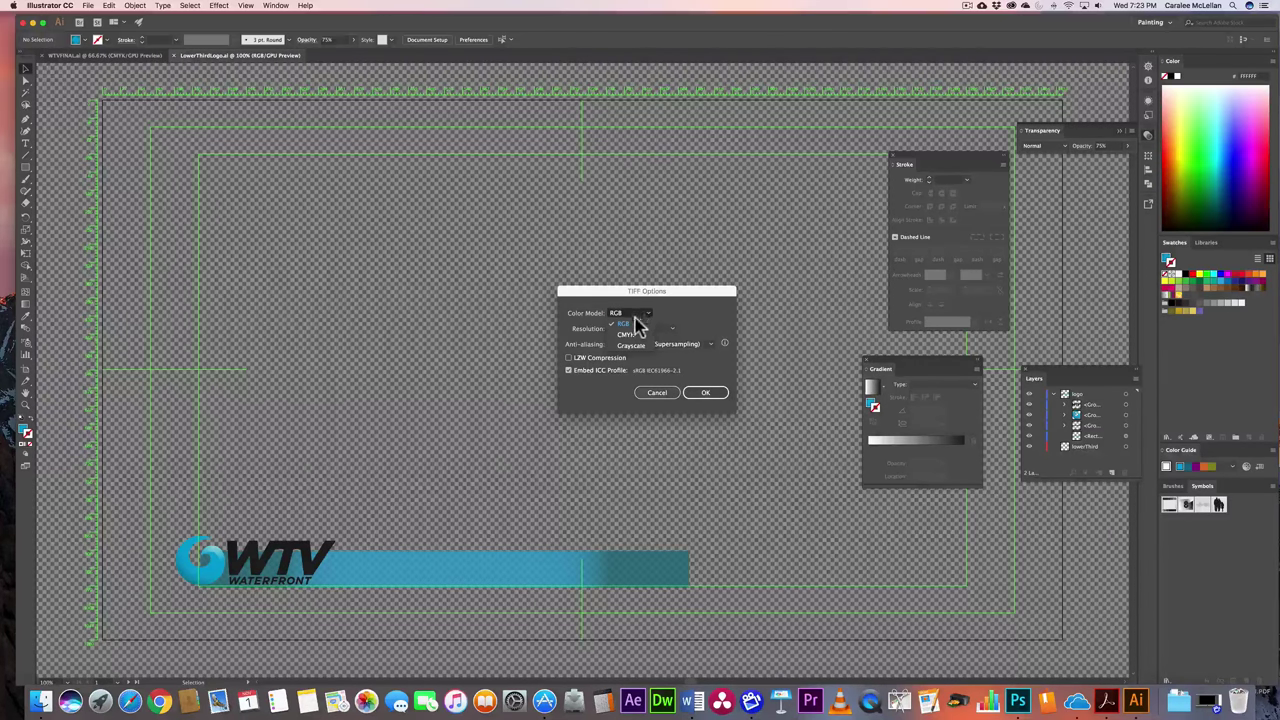
{"action": "left_click", "coordinate": [630, 321]}
{"action": "left_click", "coordinate": [696, 346]}
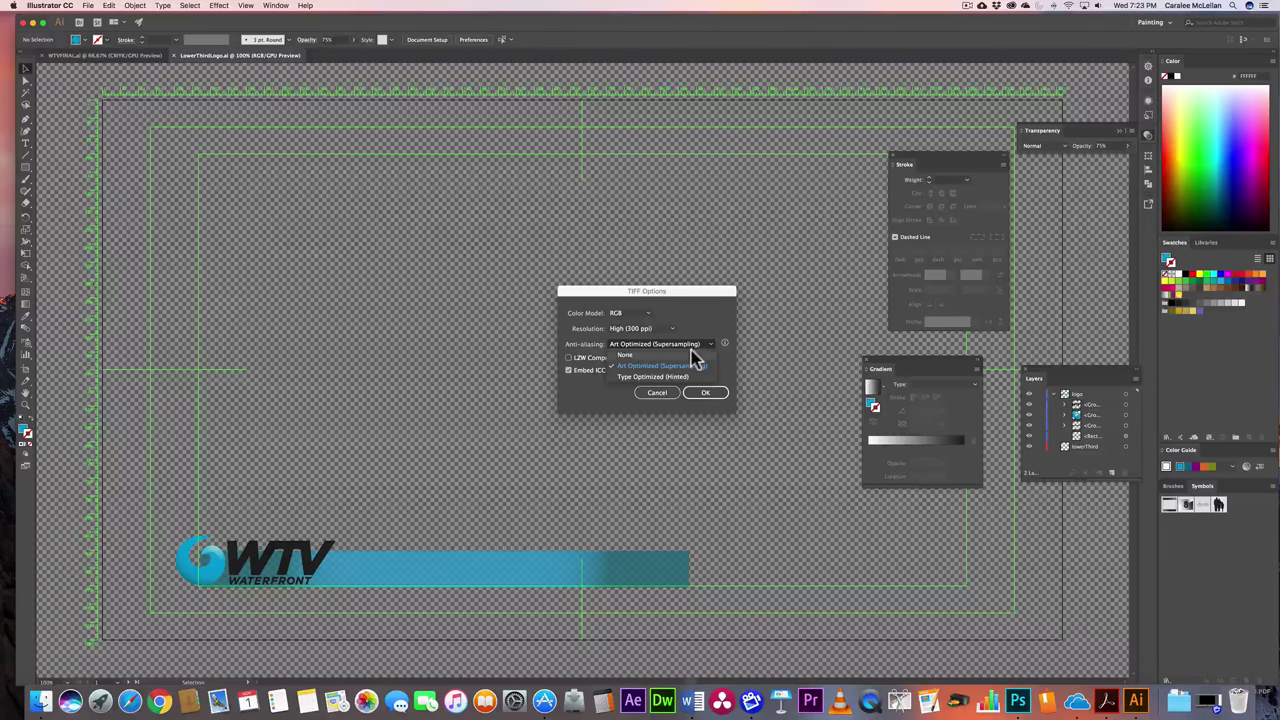
{"action": "left_click", "coordinate": [720, 364]}
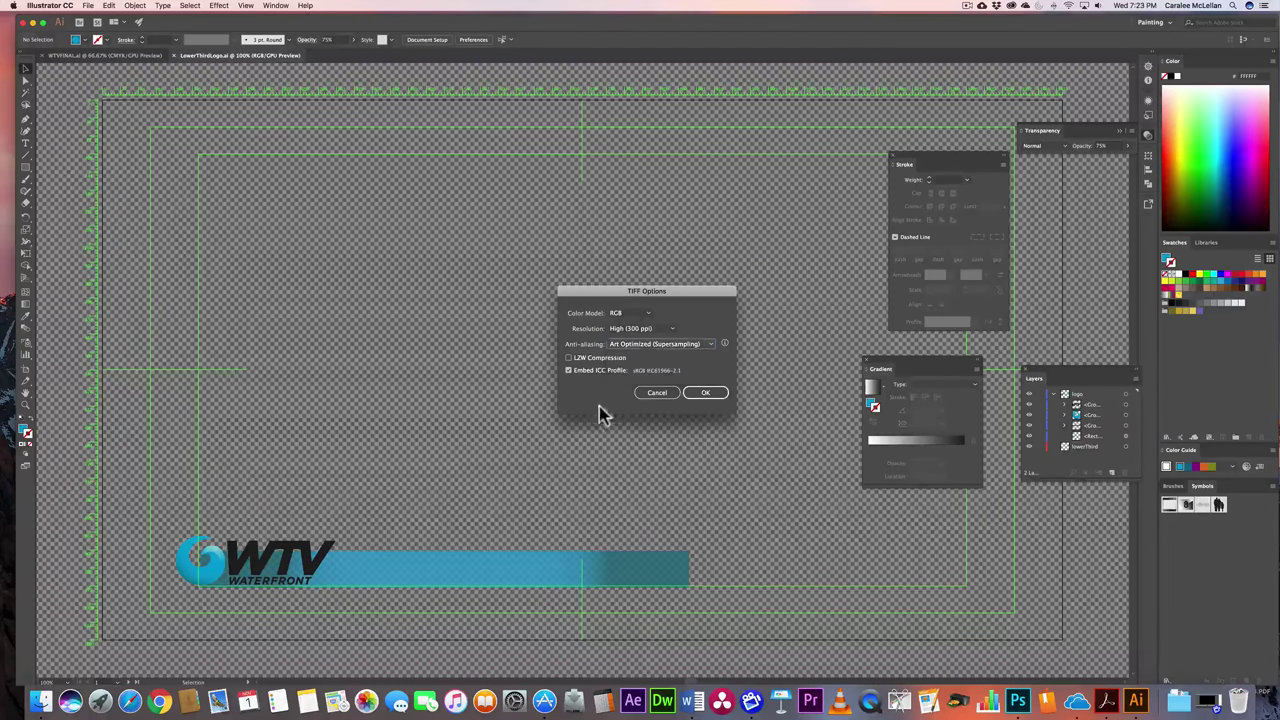
{"action": "left_click", "coordinate": [716, 395]}
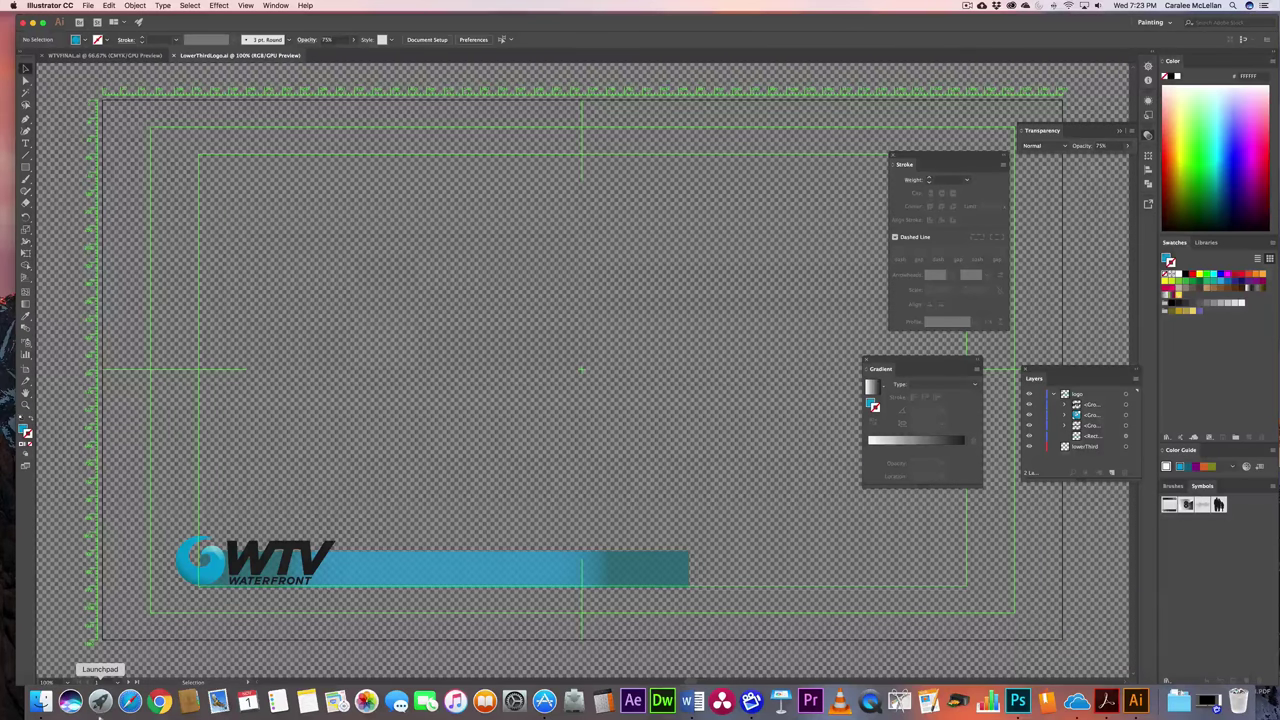
Switch from Illustrator through Finder to Photoshop showing LowerThirdLogo.tif
{"action": "left_click", "coordinate": [40, 700]}
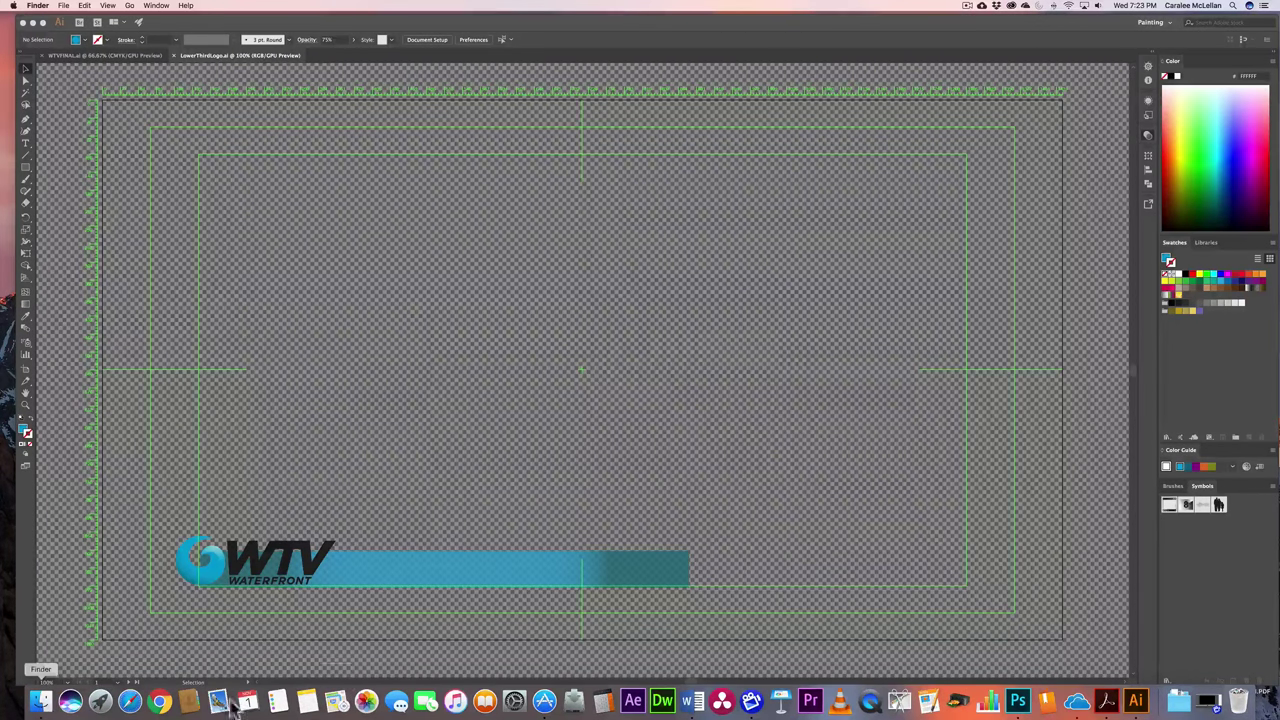
{"action": "left_click", "coordinate": [44, 706]}
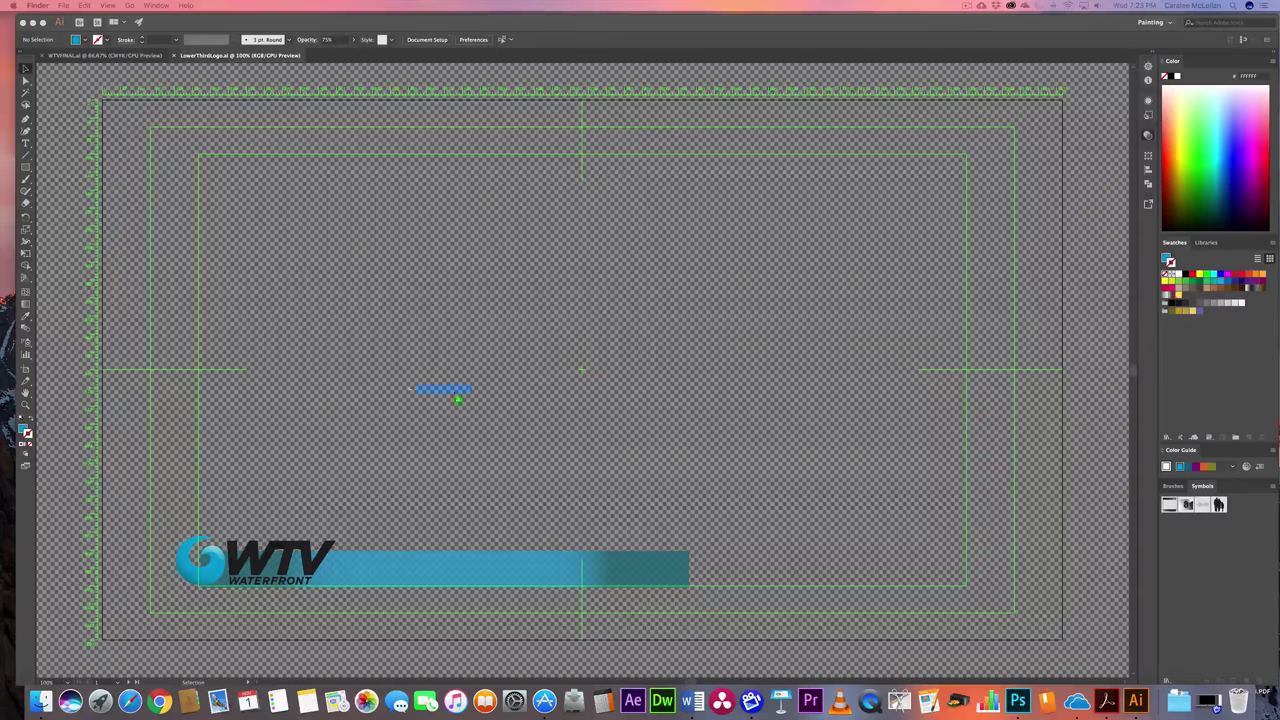
{"action": "left_click", "coordinate": [1020, 702]}
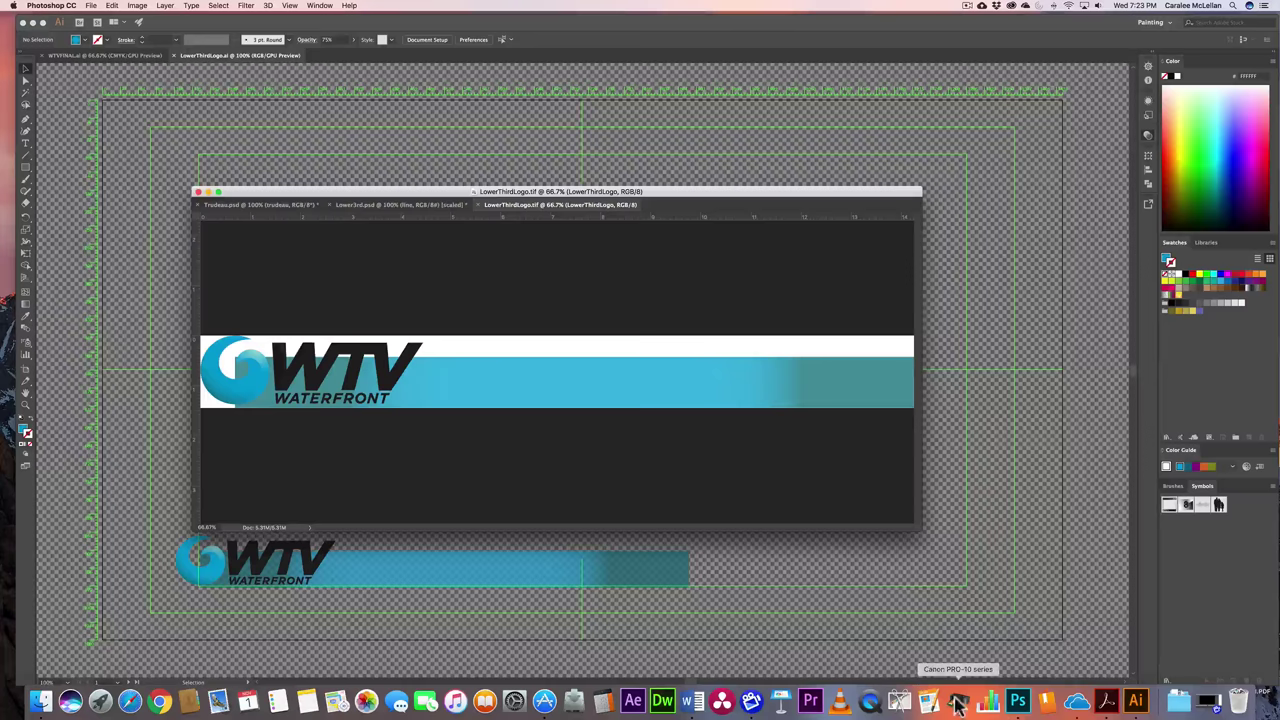
Enlarge the LowerThirdLogo.tif window and check that it has only RGB channels
{"action": "left_click_drag", "start_coordinate": [660, 197], "coordinate": [536, 23]}
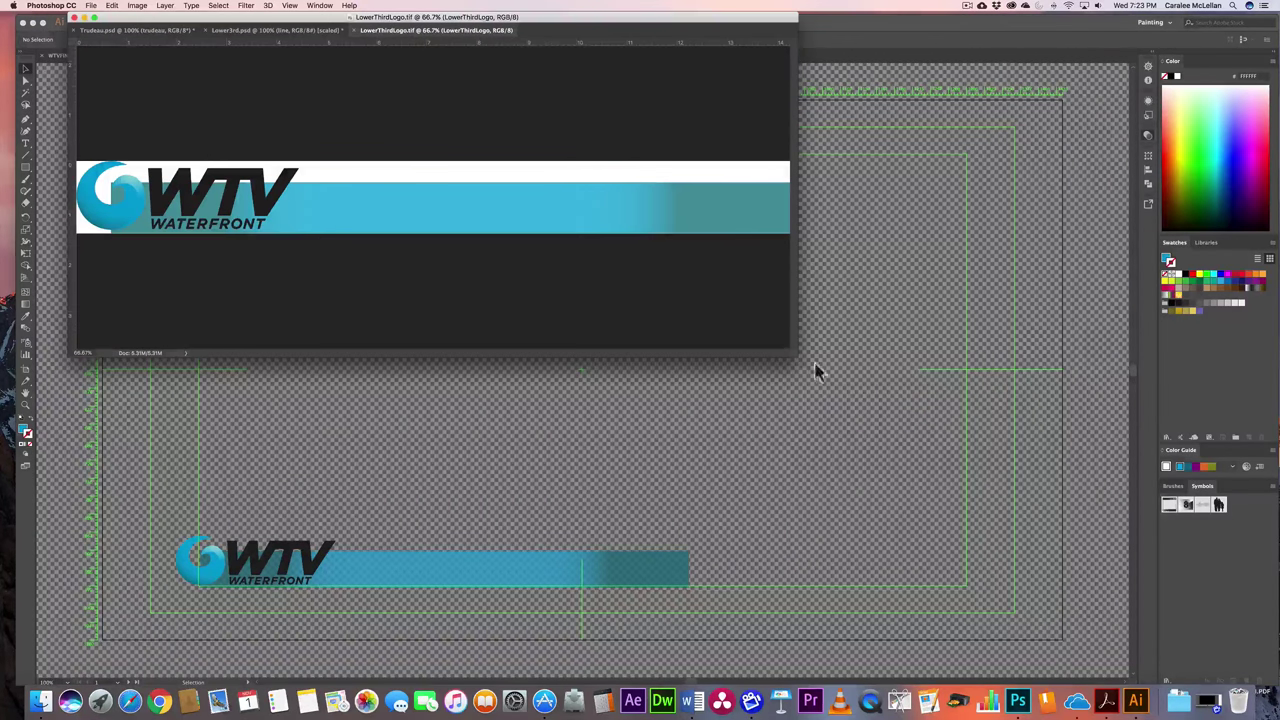
{"action": "left_click_drag", "start_coordinate": [792, 360], "coordinate": [1048, 680]}
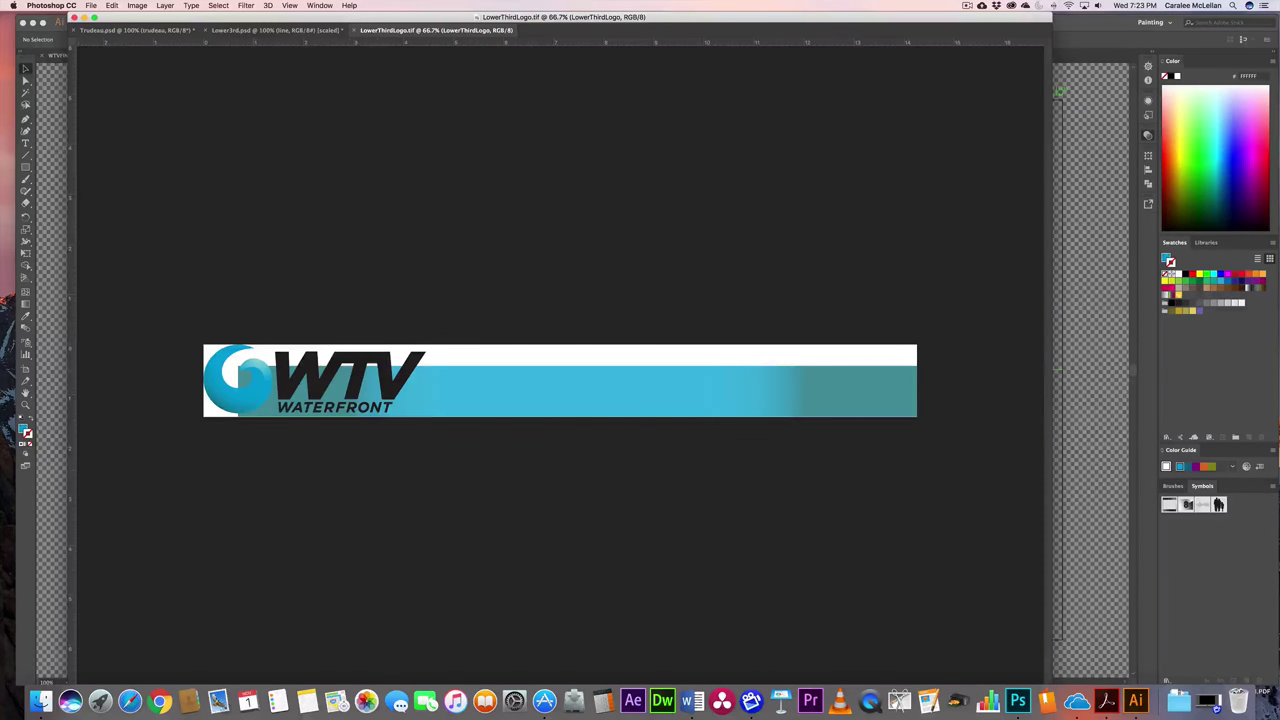
{"action": "left_click", "coordinate": [318, 6]}
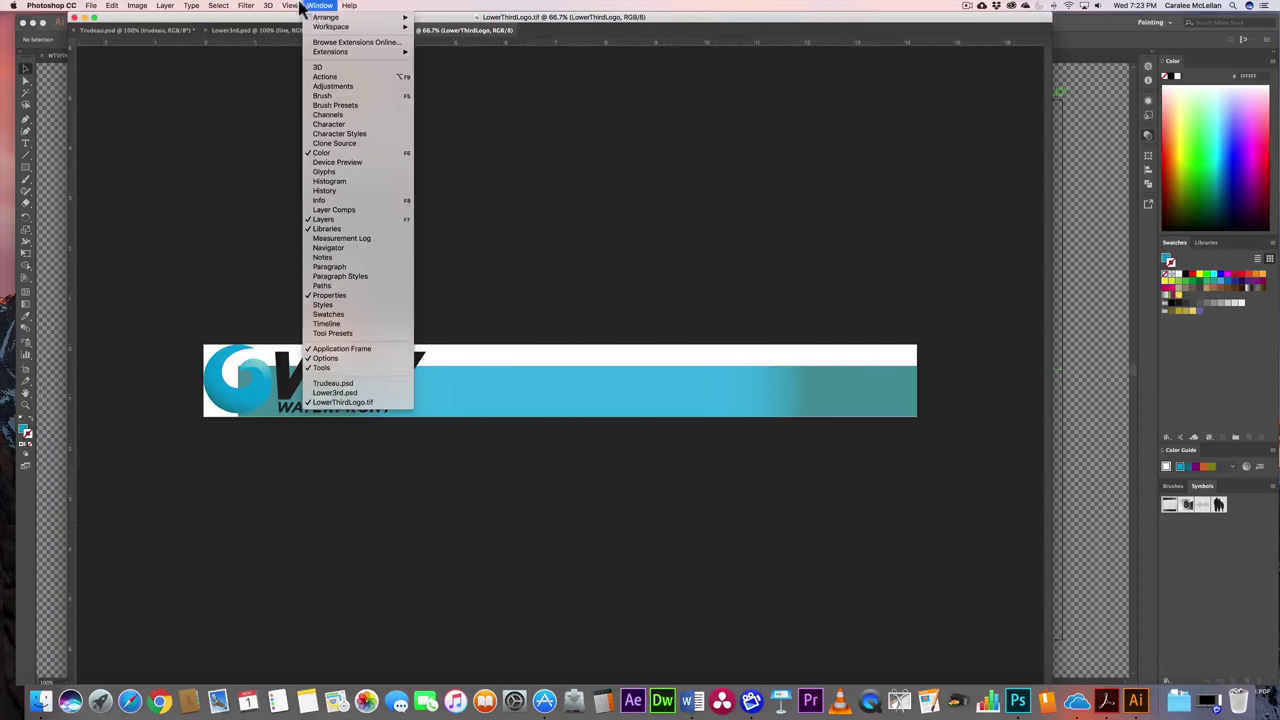
{"action": "key", "text": "Escape"}
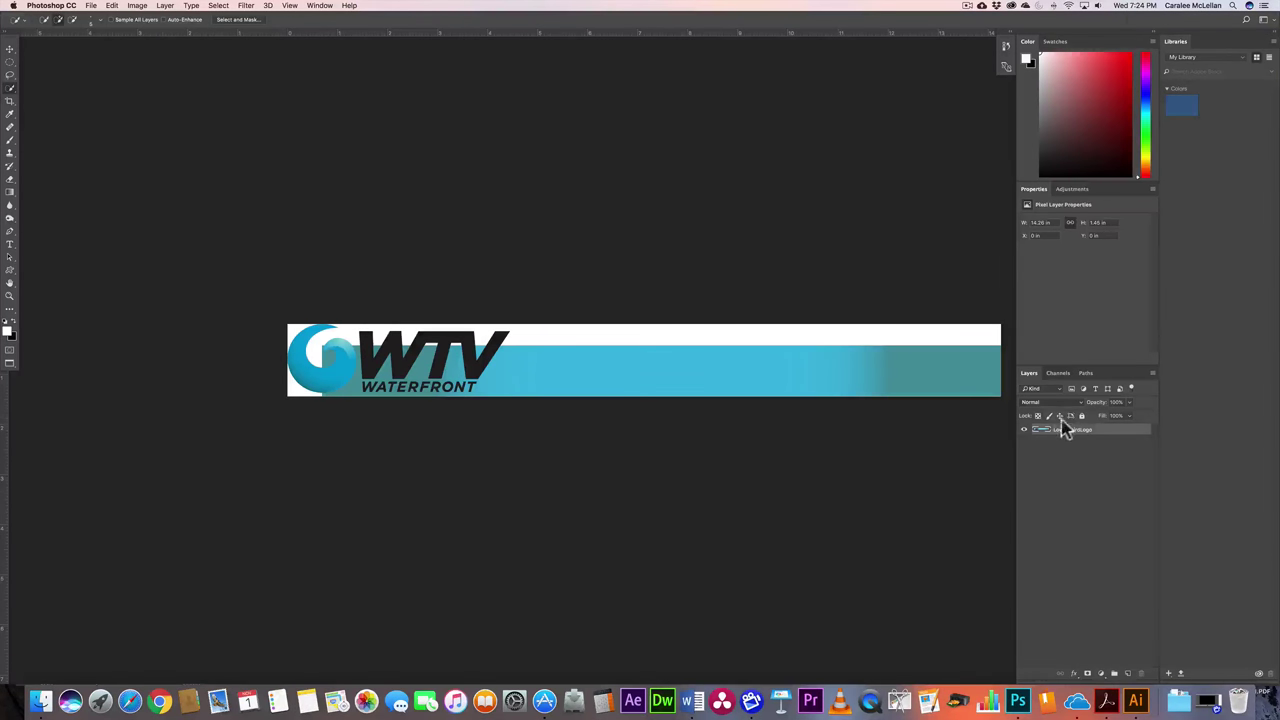
{"action": "left_click", "coordinate": [1060, 374]}
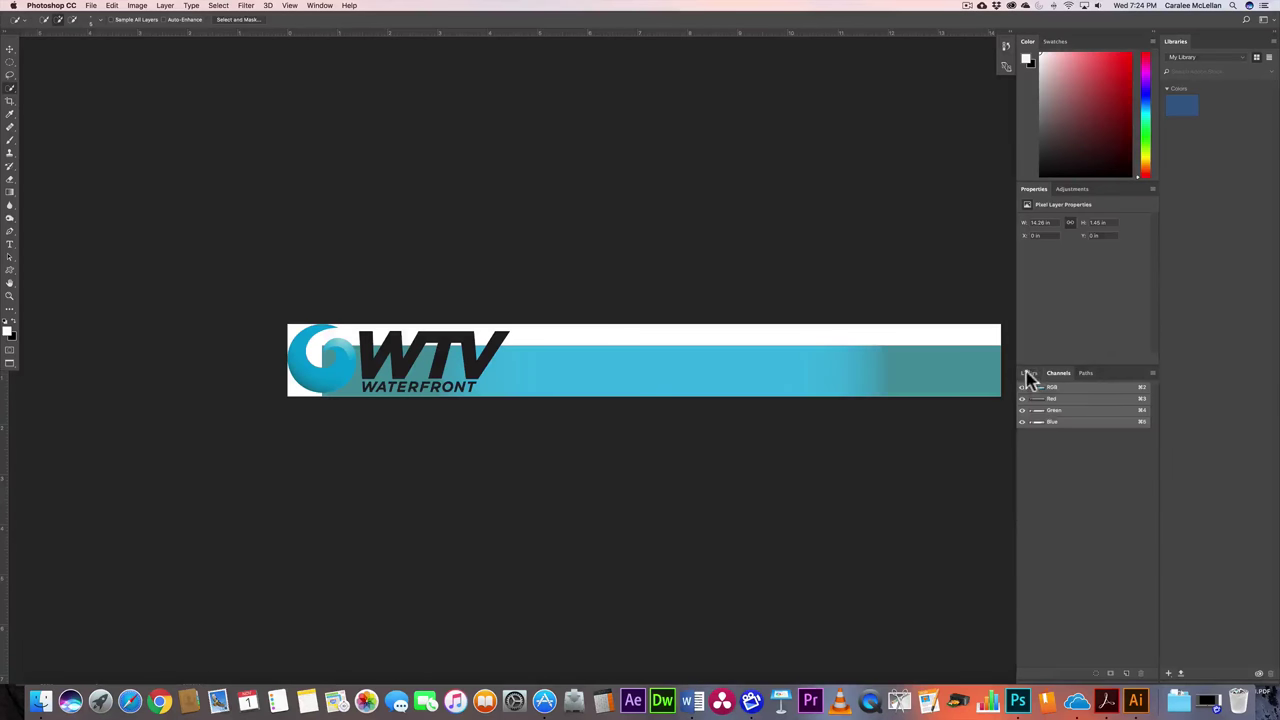
{"action": "left_click", "coordinate": [1029, 373]}
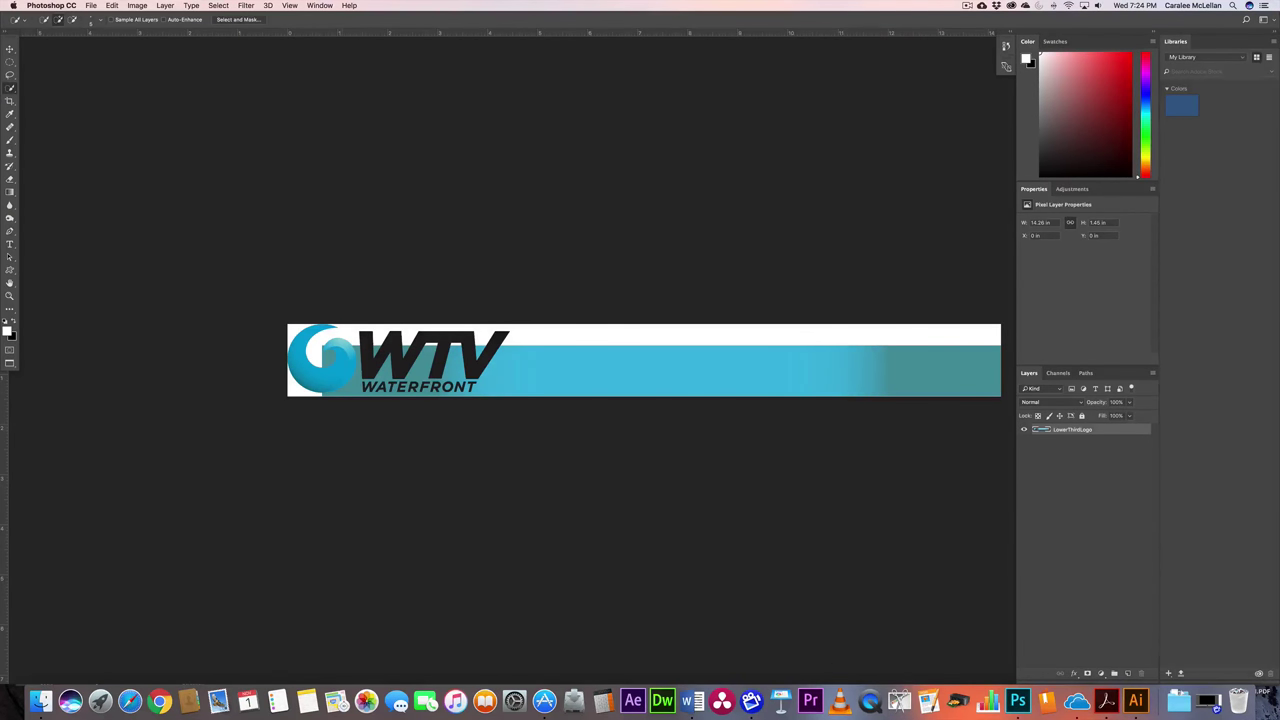
Create a new 1920x1080 HDTV document from the Film & Video presets
{"action": "left_click", "coordinate": [90, 6]}
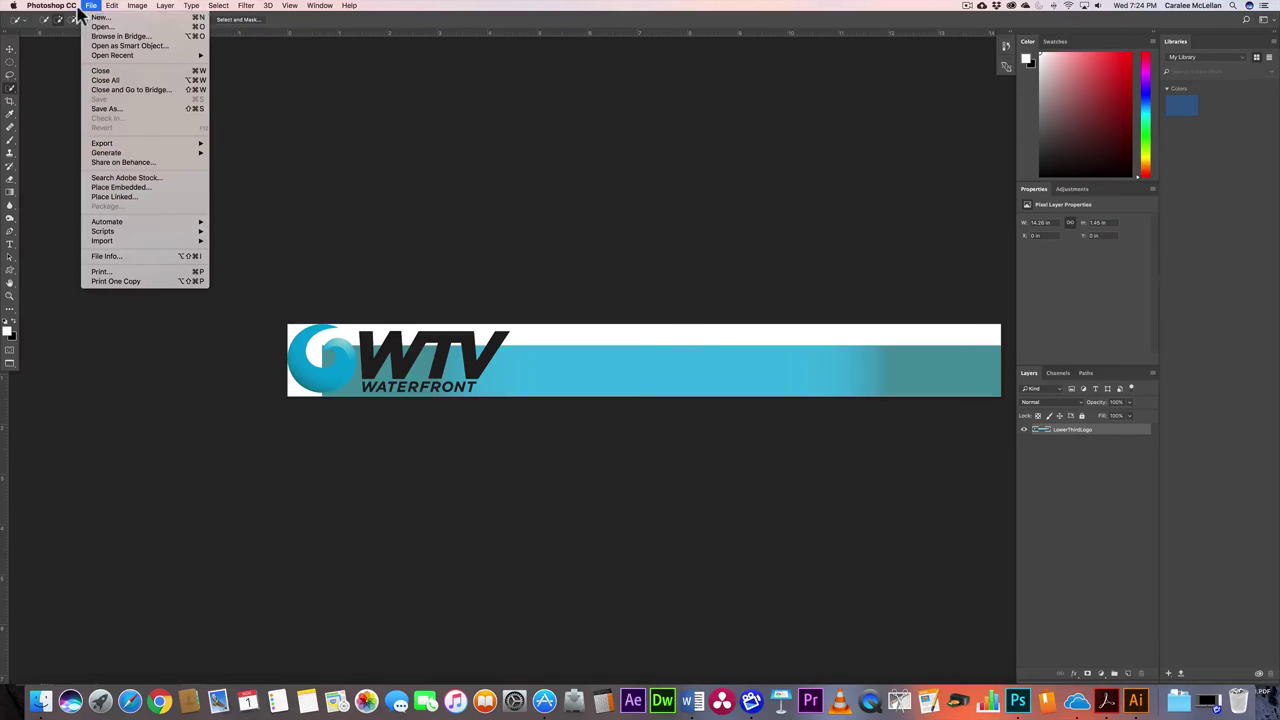
{"action": "left_click", "coordinate": [115, 18]}
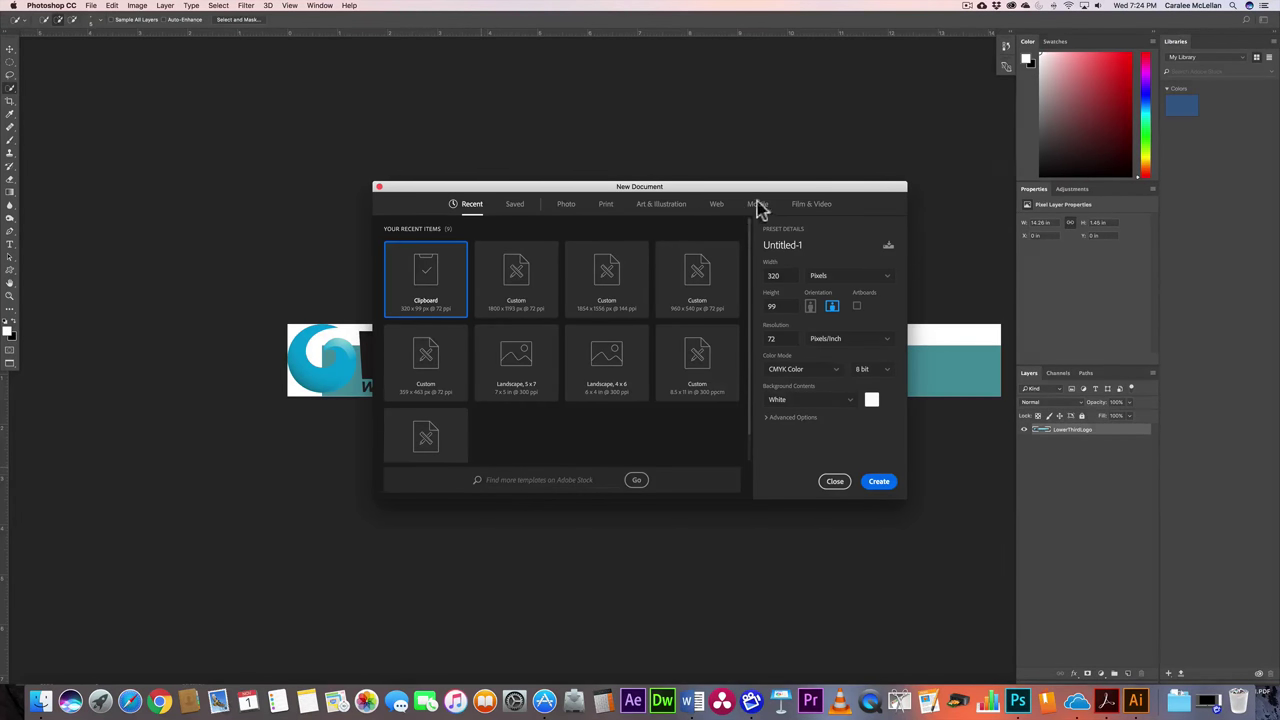
{"action": "left_click", "coordinate": [816, 202]}
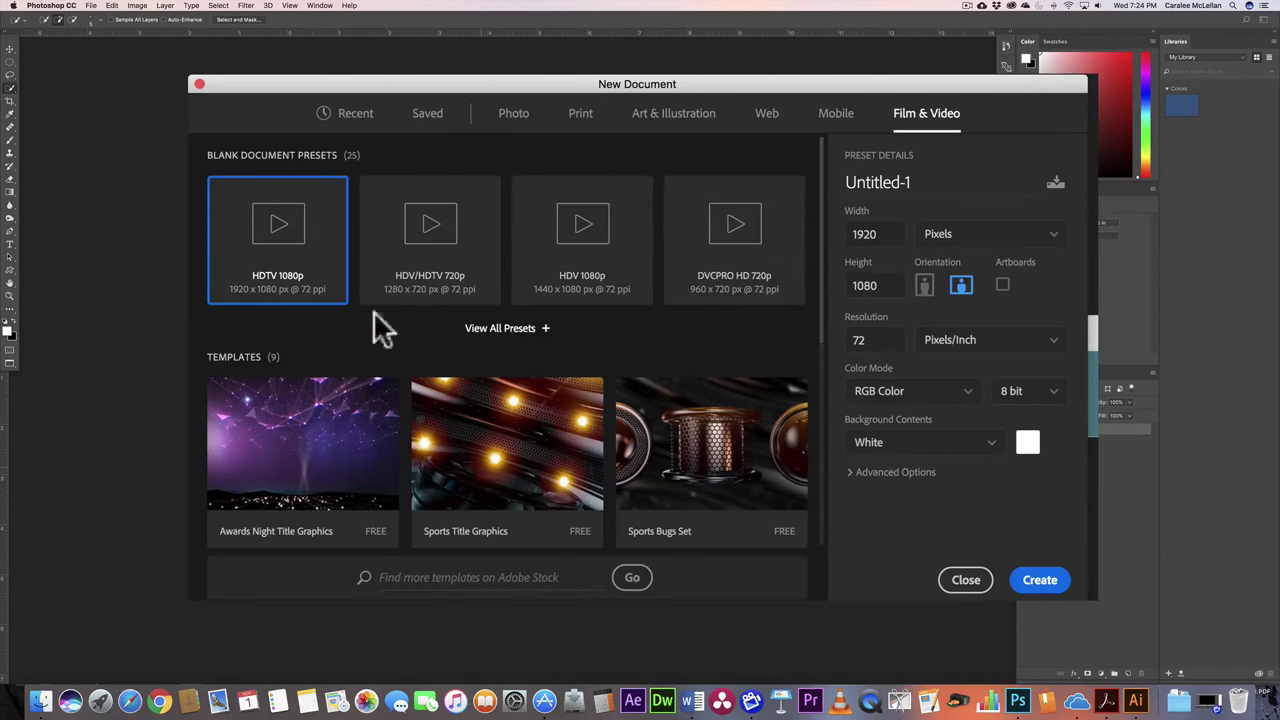
{"action": "left_click", "coordinate": [1042, 582]}
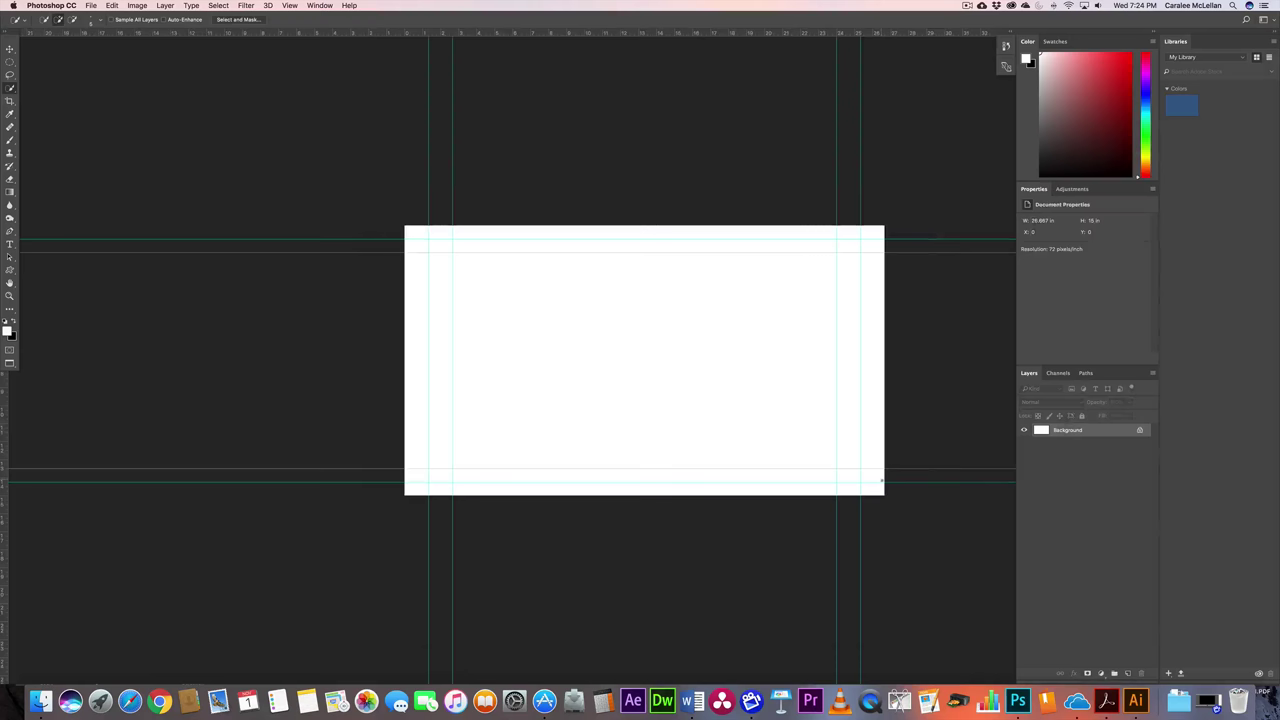
Place LowerThirdLogo.ai as an embedded smart object and commit it
{"action": "left_click", "coordinate": [90, 5]}
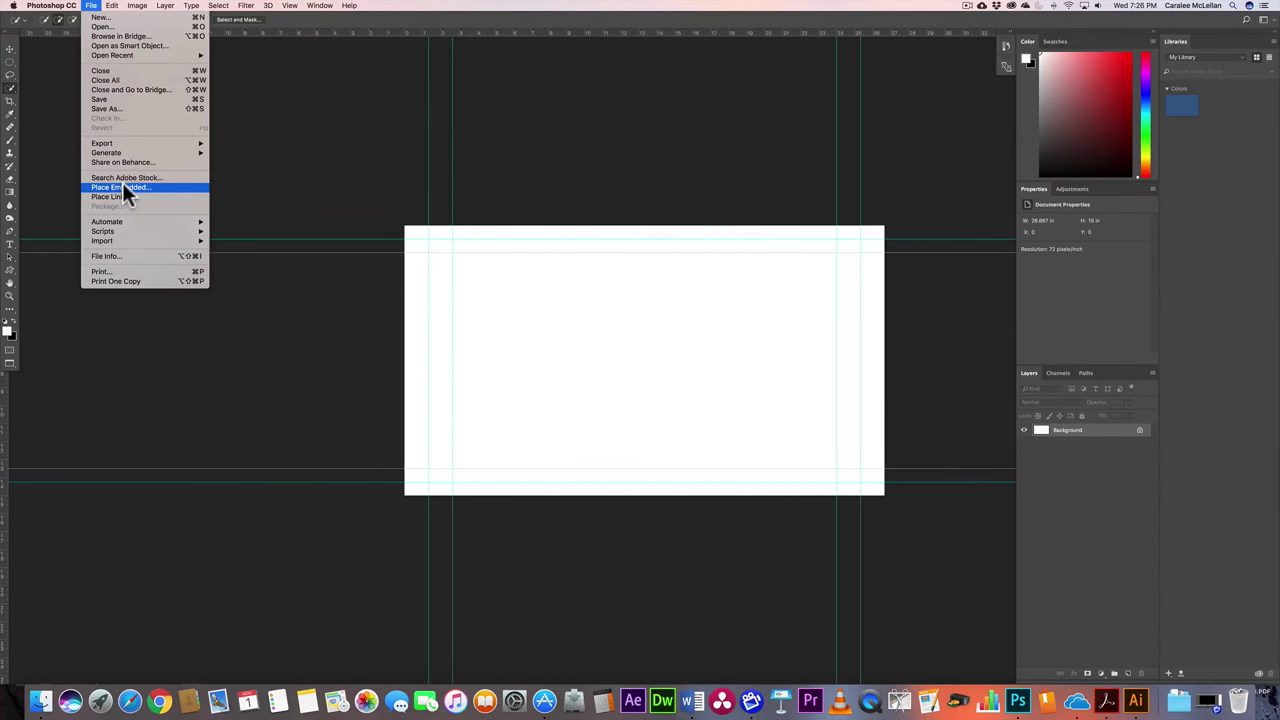
{"action": "left_click", "coordinate": [118, 187]}
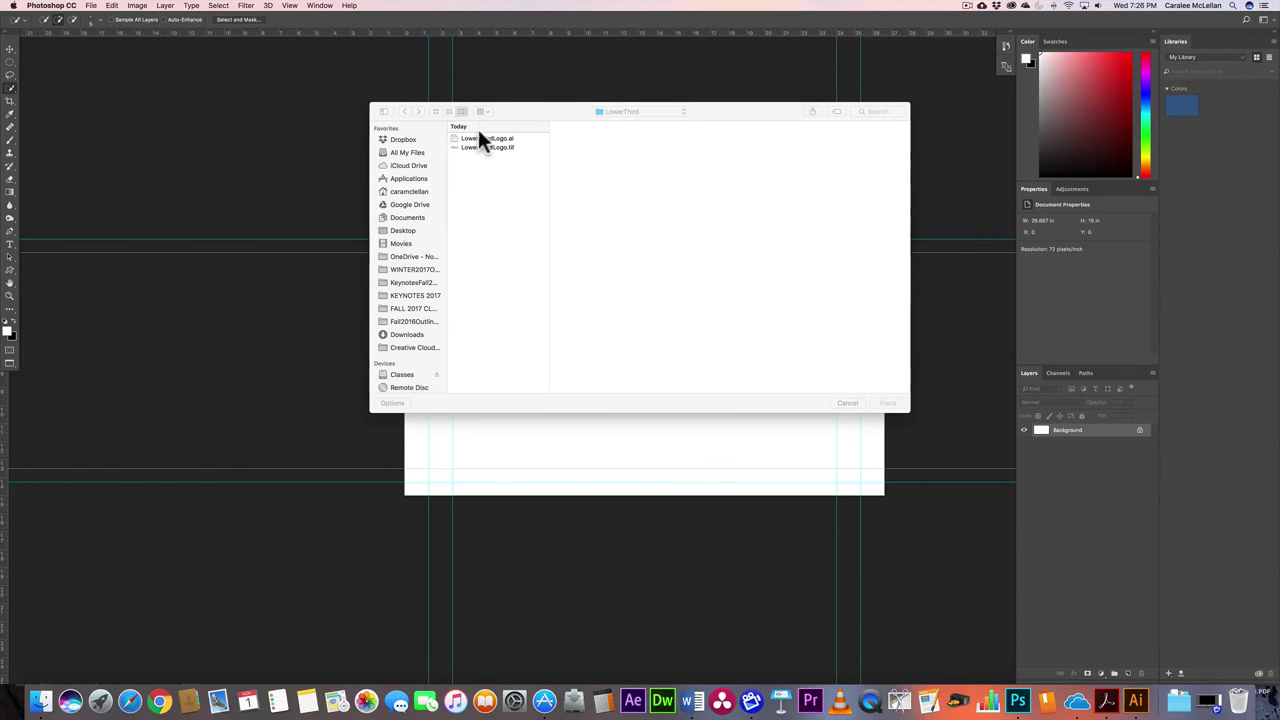
{"action": "left_click_drag", "start_coordinate": [503, 118], "coordinate": [445, 217]}
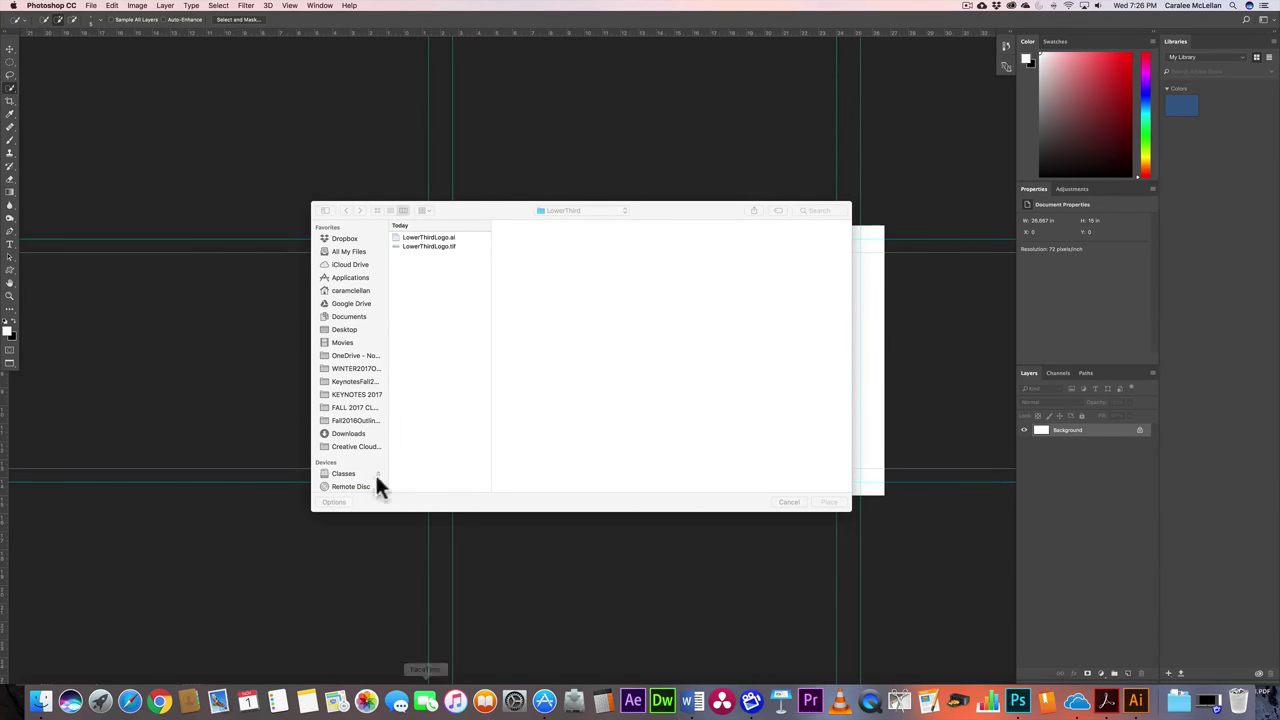
{"action": "left_click", "coordinate": [438, 238]}
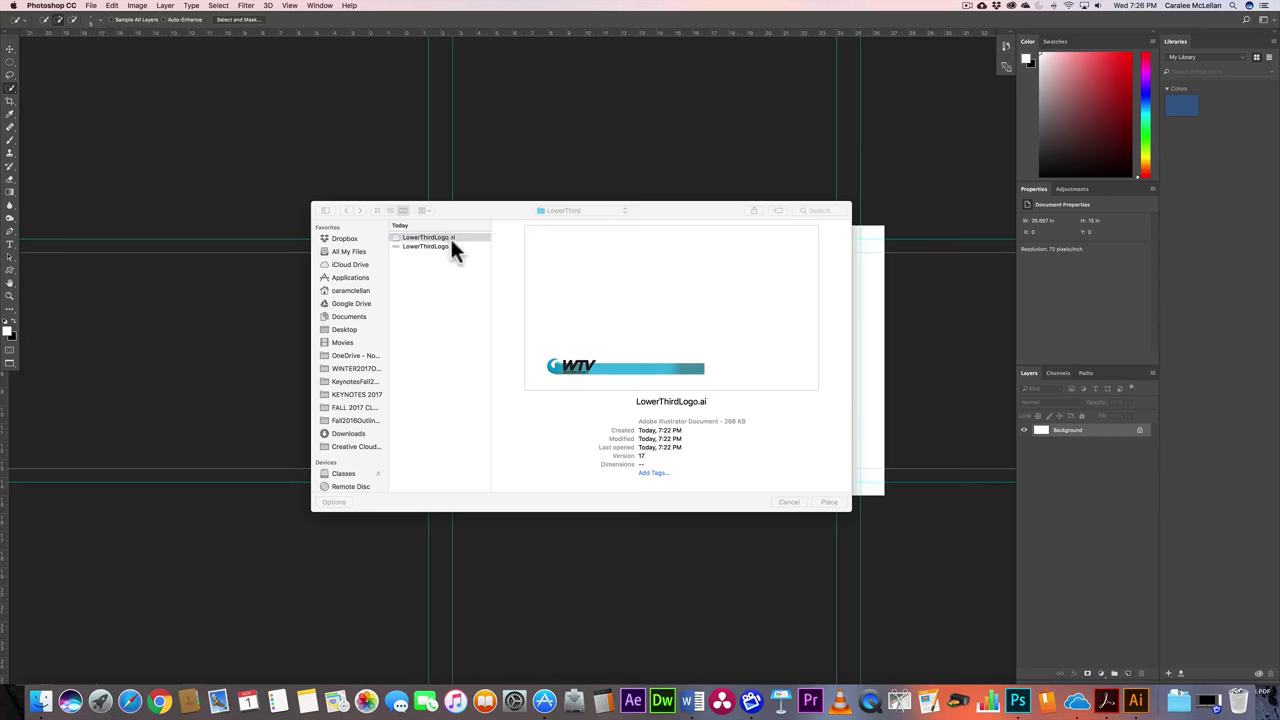
{"action": "left_click", "coordinate": [830, 502]}
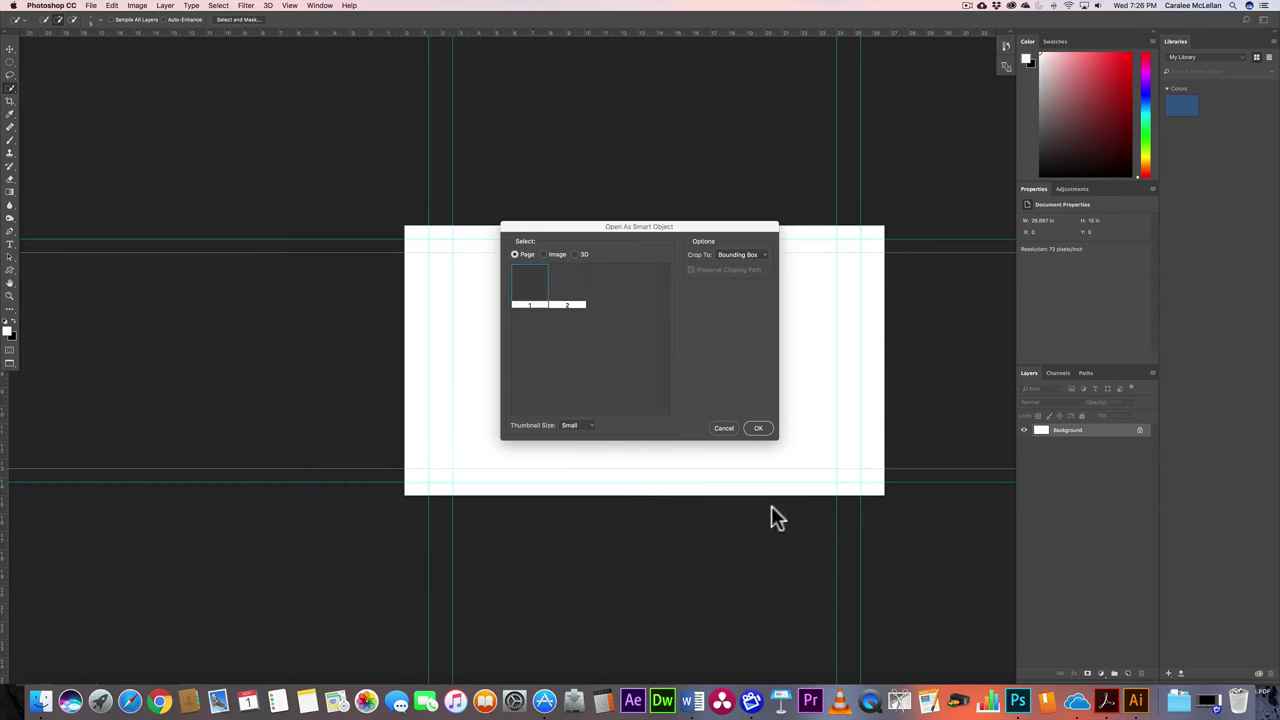
{"action": "left_click", "coordinate": [759, 428]}
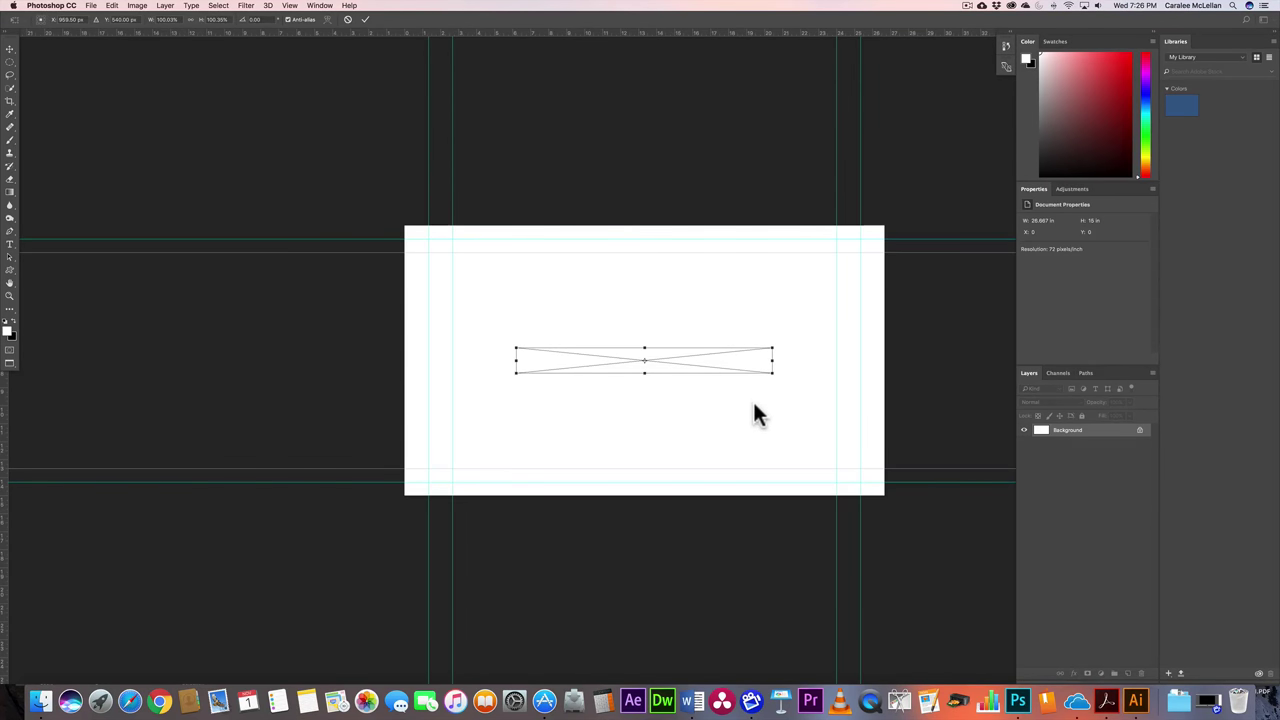
{"action": "key", "text": "Return"}
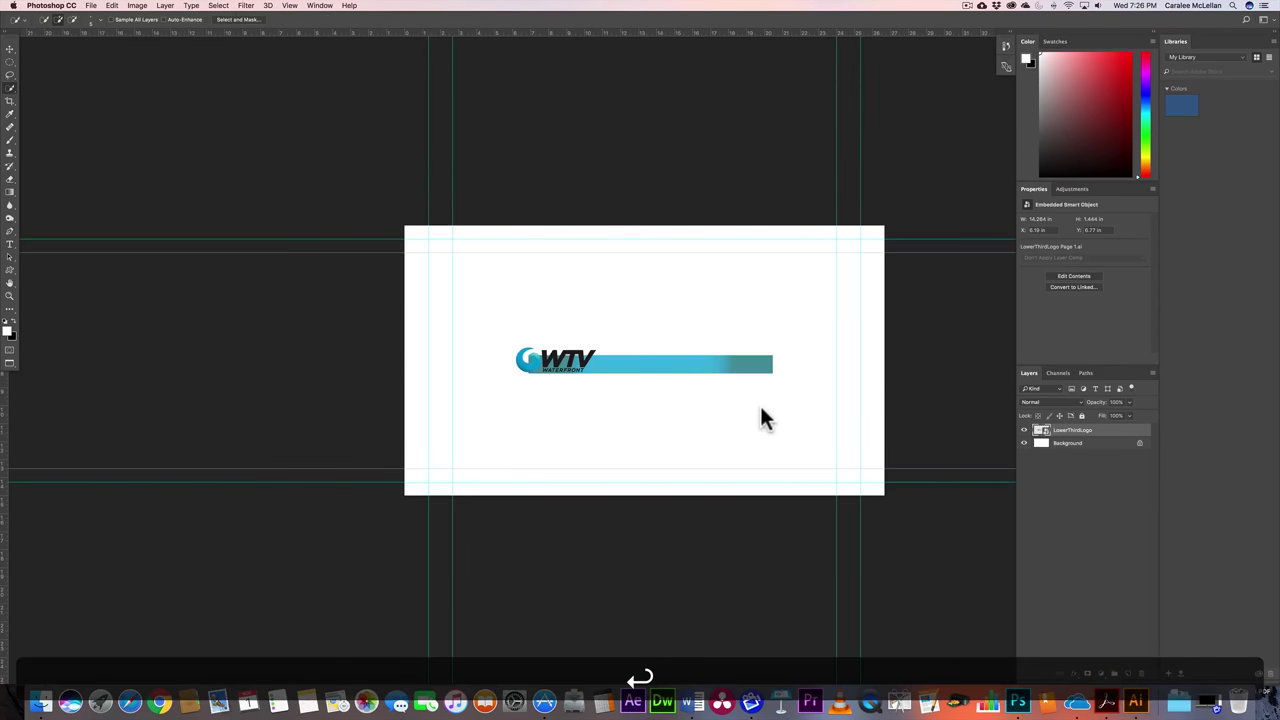
Nudge the LowerThirdLogo layer toward the lower-left of the frame with Shift+arrow keys
{"action": "left_click", "coordinate": [1024, 443]}
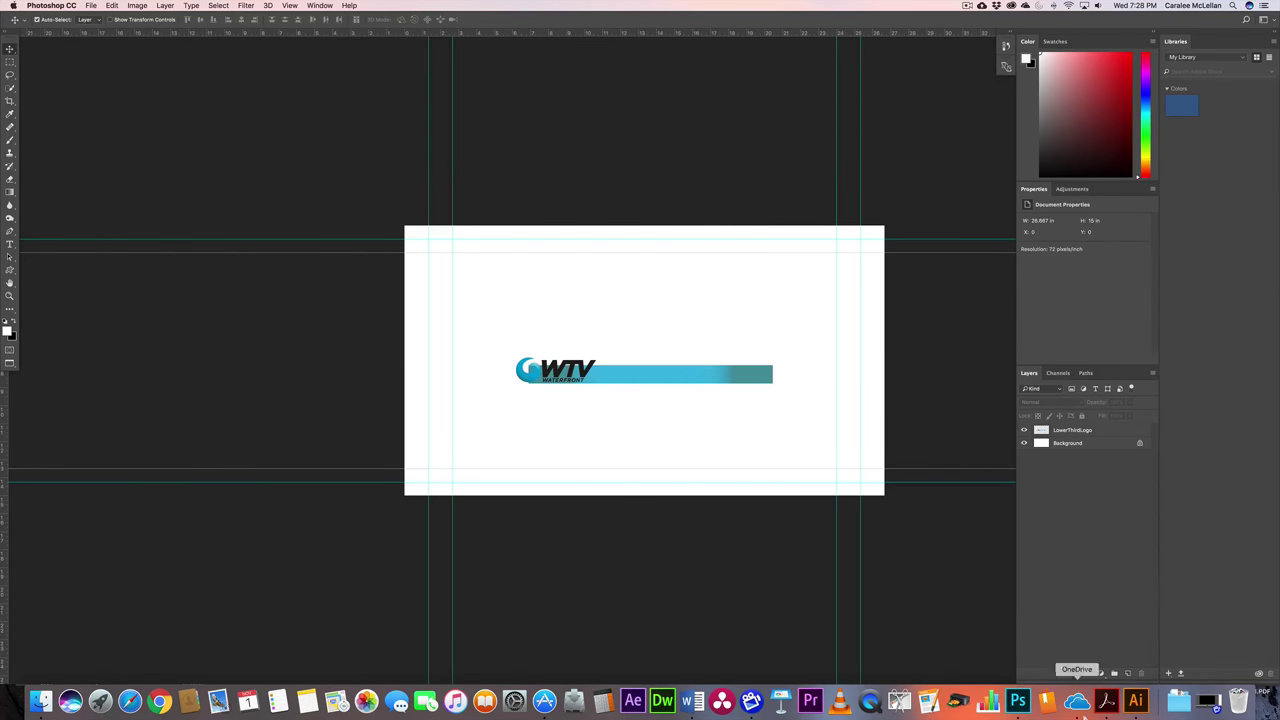
{"action": "left_click", "coordinate": [1078, 430]}
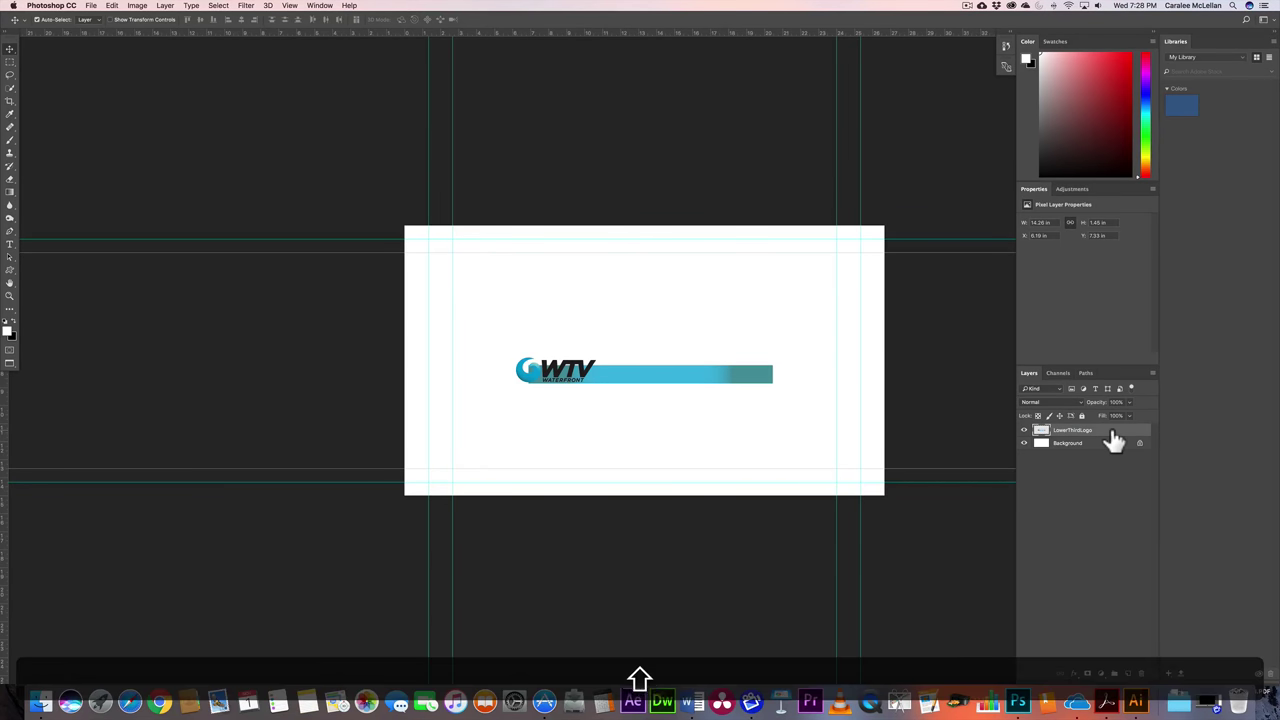
{"action": "key", "text": "shift+Down"}
{"action": "key", "text": "shift+Down"}
{"action": "key", "text": "shift+Down"}
{"action": "key", "text": "shift+Down"}
{"action": "key", "text": "shift+Down"}
{"action": "key", "text": "shift+Down"}
{"action": "key", "text": "shift+Down"}
{"action": "key", "text": "shift+Down"}
{"action": "key", "text": "shift+Down"}
{"action": "key", "text": "shift+Down"}
{"action": "key", "text": "shift+Down"}
{"action": "key", "text": "shift+Down"}
{"action": "key", "text": "shift+Down"}
{"action": "key", "text": "shift+Down"}
{"action": "key", "text": "shift+Down"}
{"action": "key", "text": "shift+Down"}
{"action": "key", "text": "shift+Down"}
{"action": "key", "text": "shift+Down"}
{"action": "key", "text": "shift+Down"}
{"action": "key", "text": "shift+Down"}
{"action": "key", "text": "shift+Down"}
{"action": "key", "text": "shift+Down"}
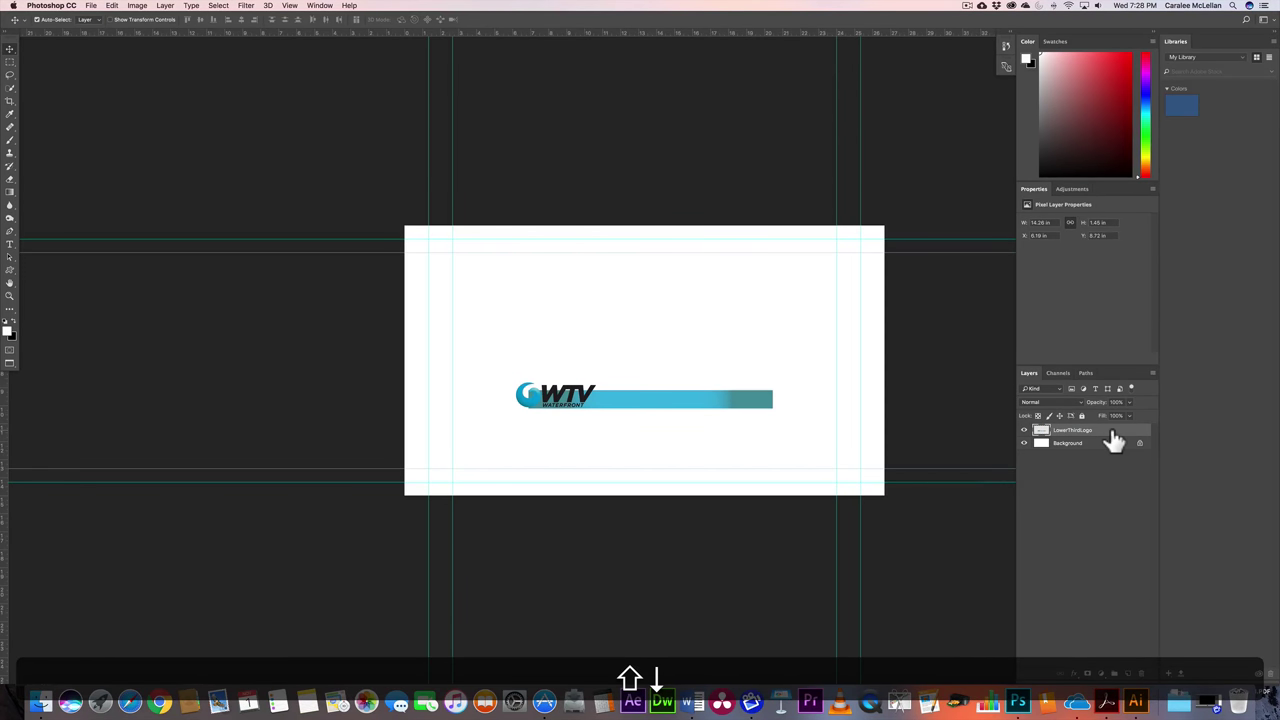
{"action": "key", "text": "shift+Down"}
{"action": "key", "text": "shift+Down"}
{"action": "key", "text": "shift+Down"}
{"action": "key", "text": "shift+Down"}
{"action": "key", "text": "shift+Down"}
{"action": "key", "text": "shift+Down"}
{"action": "key", "text": "shift+Down"}
{"action": "key", "text": "shift+Down"}
{"action": "key", "text": "shift+Down"}
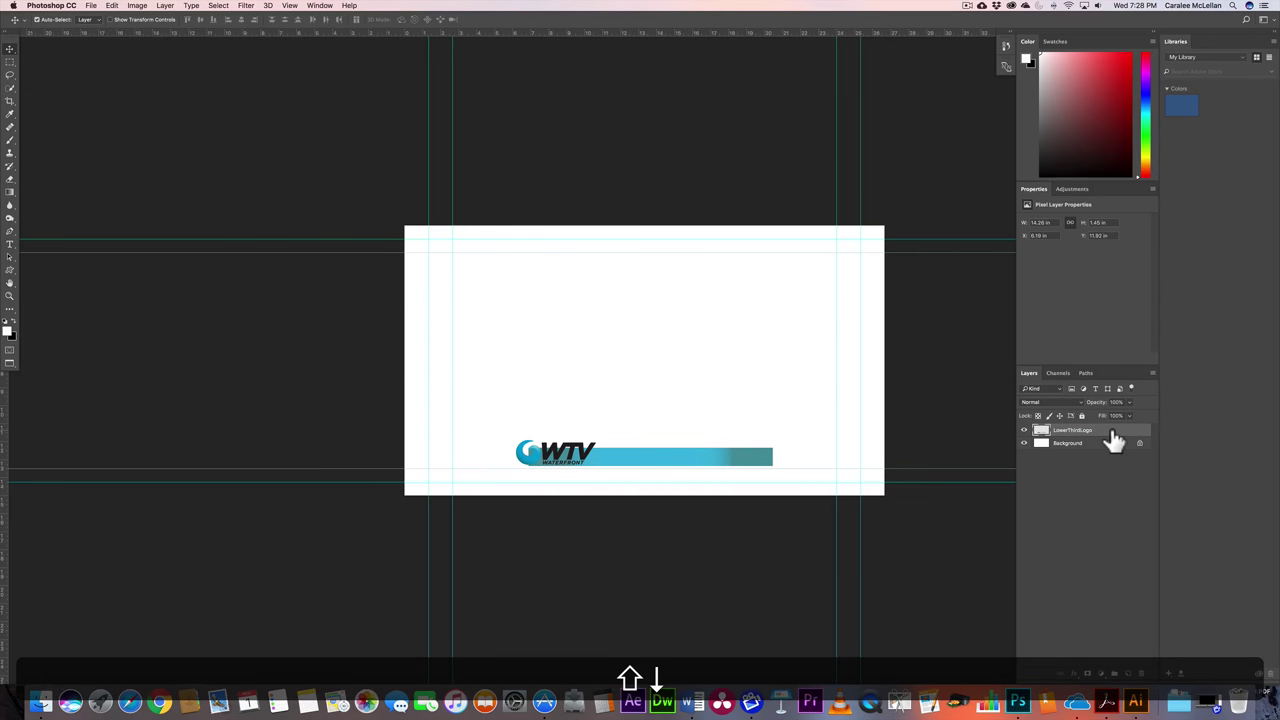
{"action": "key", "text": "shift+Left"}
{"action": "key", "text": "shift+Left"}
{"action": "key", "text": "shift+Left"}
{"action": "key", "text": "shift+Left"}
{"action": "key", "text": "shift+Left"}
{"action": "key", "text": "shift+Left"}
{"action": "key", "text": "shift+Left"}
{"action": "key", "text": "shift+Left"}
{"action": "key", "text": "shift+Left"}
{"action": "key", "text": "shift+Left"}
{"action": "key", "text": "shift+Left"}
{"action": "key", "text": "shift+Left"}
{"action": "key", "text": "shift+Left"}
{"action": "key", "text": "shift+Left"}
{"action": "key", "text": "shift+Left"}
{"action": "key", "text": "shift+Left"}
{"action": "key", "text": "shift+Left"}
{"action": "key", "text": "shift+Left"}
{"action": "key", "text": "shift+Left"}
{"action": "key", "text": "shift+Left"}
{"action": "key", "text": "shift+Left"}
{"action": "key", "text": "shift+Left"}
{"action": "key", "text": "shift+Left"}
{"action": "key", "text": "shift+Left"}
{"action": "key", "text": "shift+Left"}
{"action": "key", "text": "shift+Left"}
{"action": "key", "text": "shift+Left"}
{"action": "key", "text": "shift+Left"}
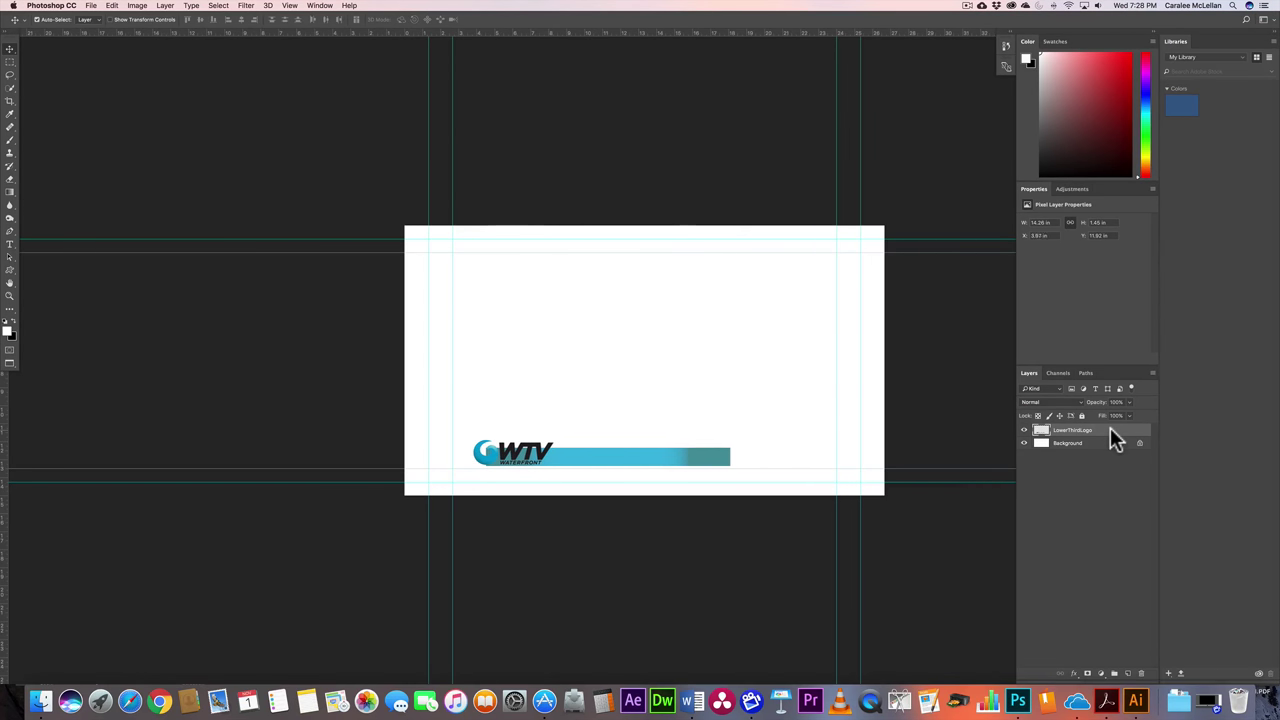
{"action": "key", "text": "shift+Left"}
{"action": "key", "text": "shift+Left"}
{"action": "key", "text": "shift+Left"}
{"action": "key", "text": "shift+Left"}
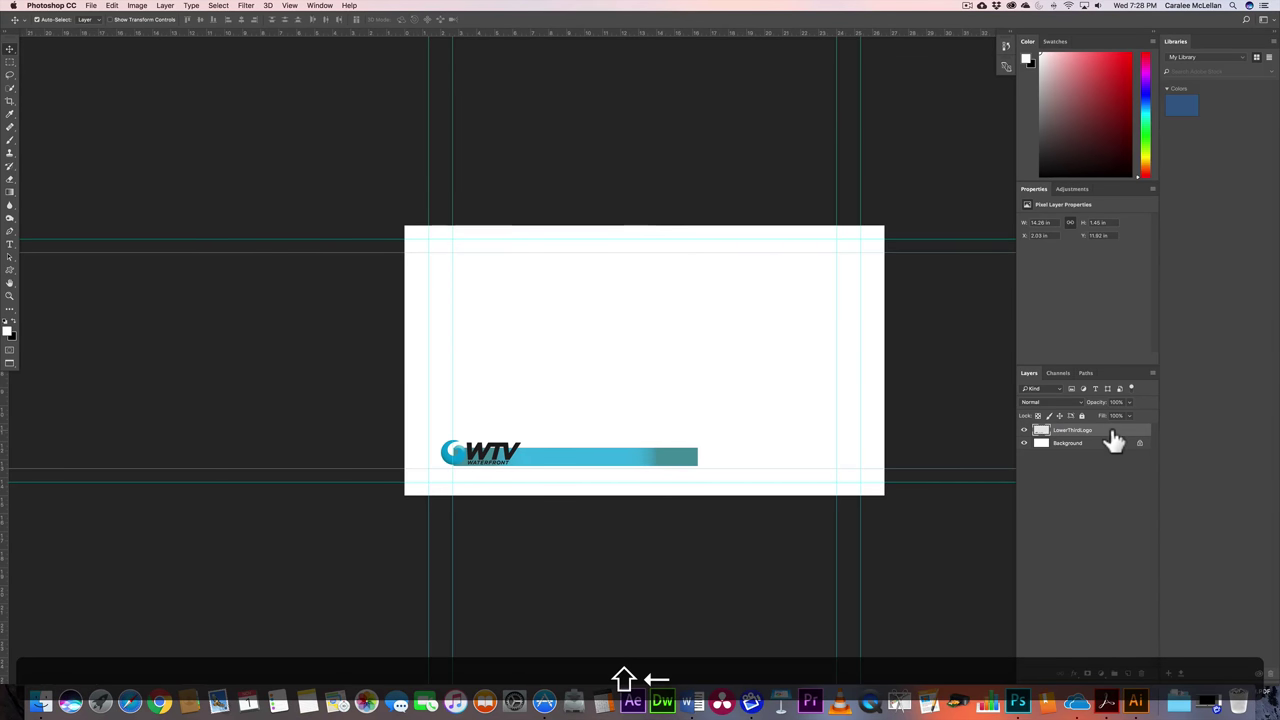
{"action": "key", "text": "shift+Right"}
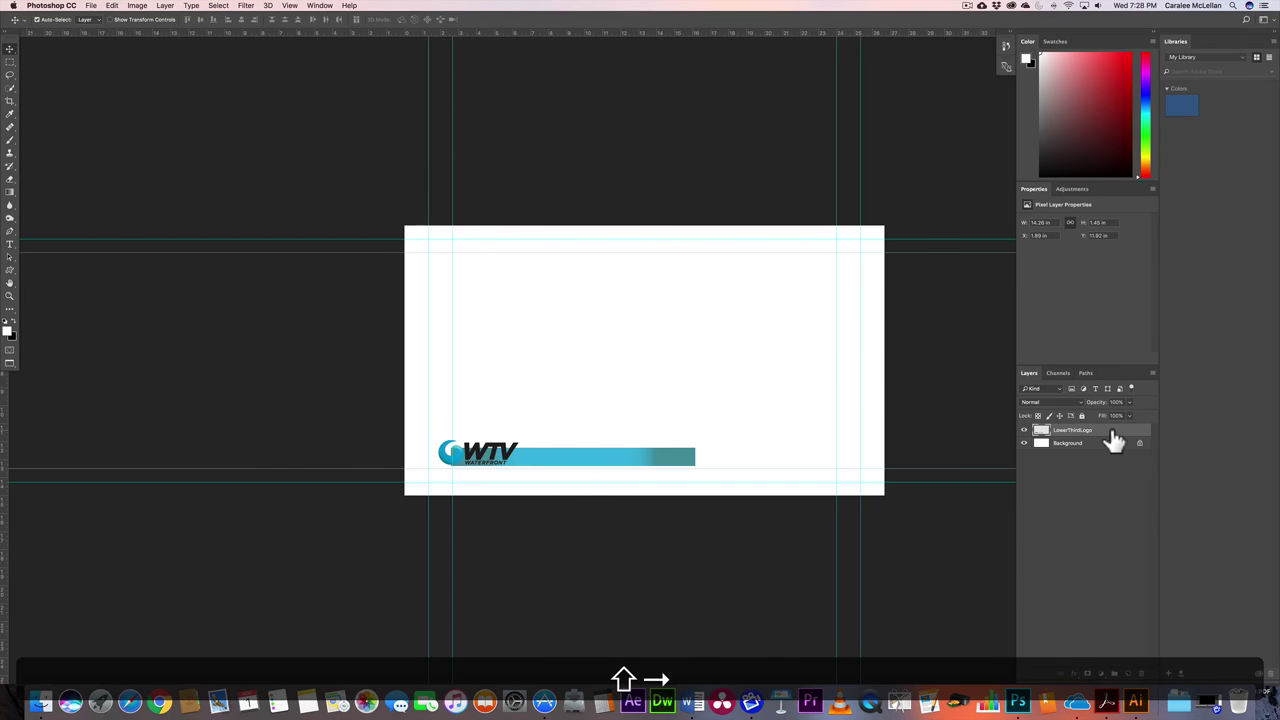
{"action": "key", "text": "shift+Right"}
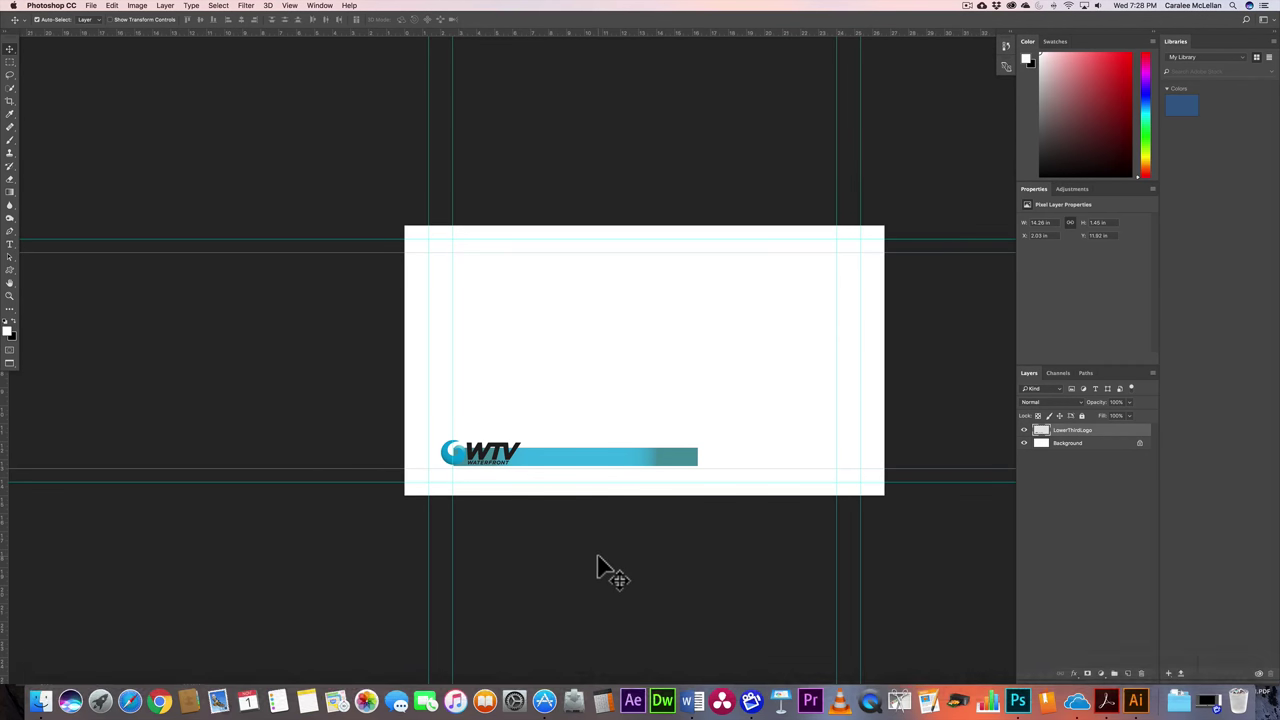
{"action": "key", "text": "shift+Down"}
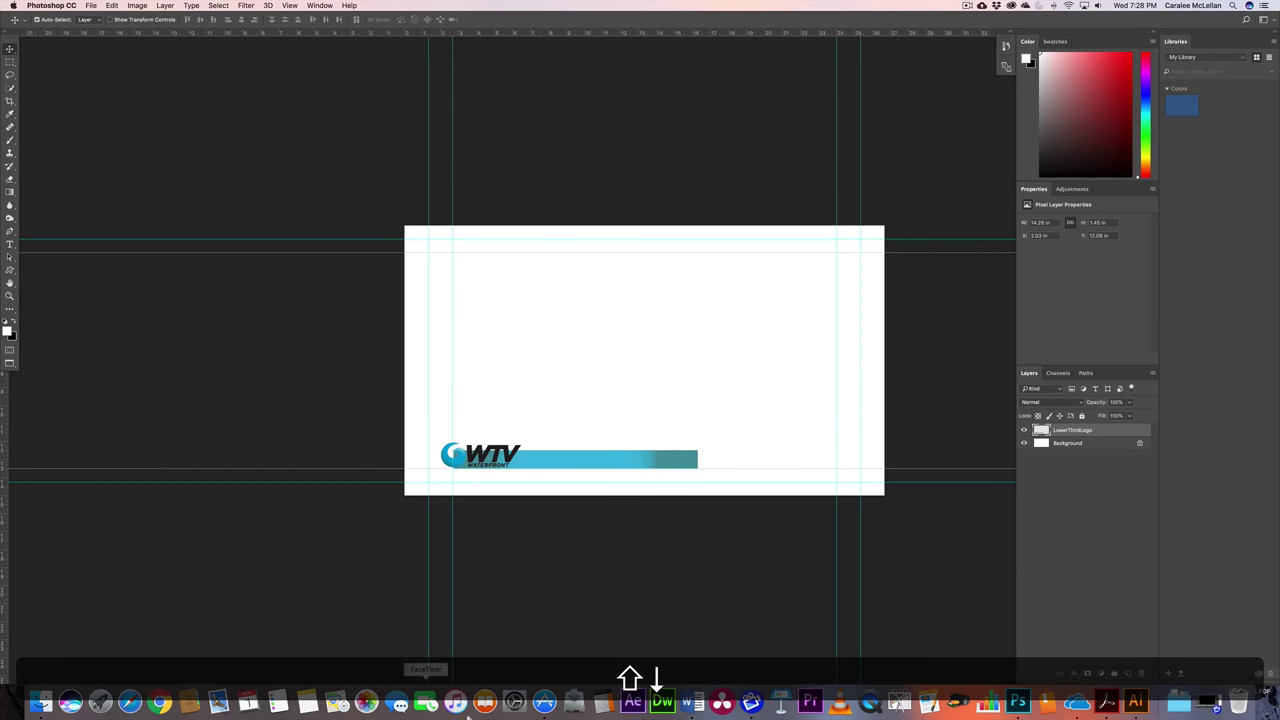
Hide and delete the white Background layer, leaving the logo on transparency
{"action": "left_click", "coordinate": [1024, 443]}
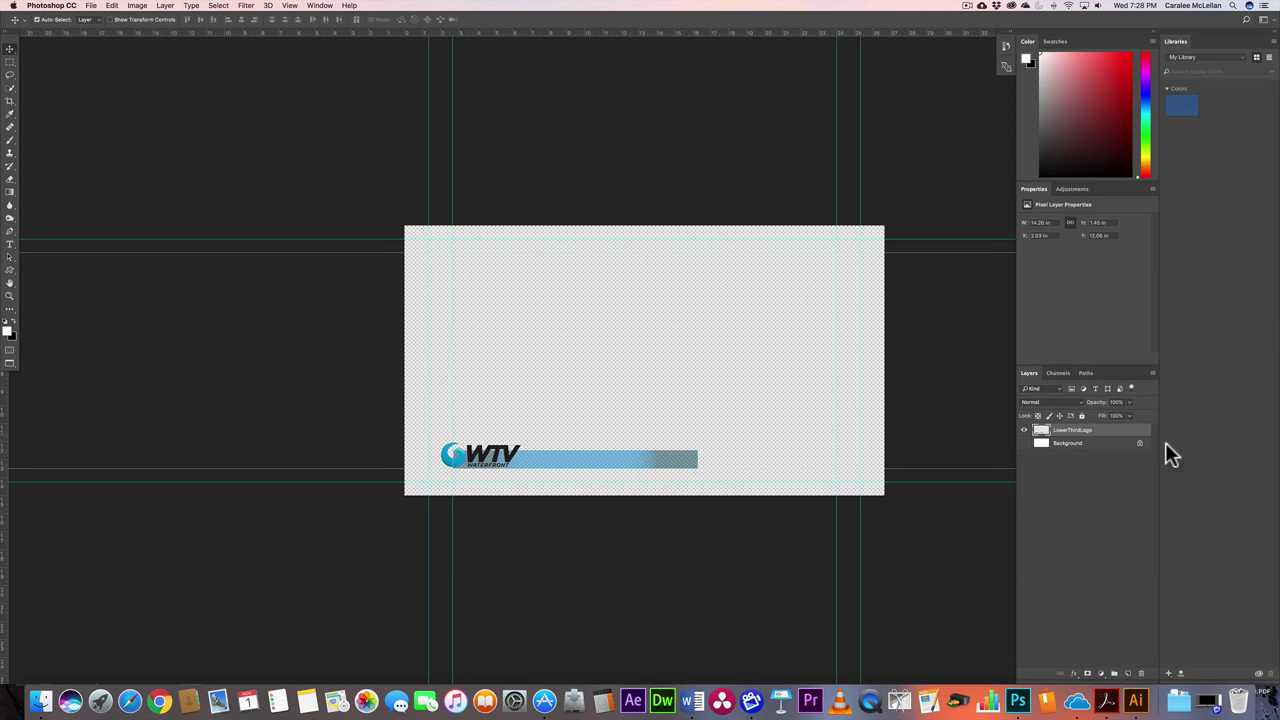
{"action": "left_click", "coordinate": [1117, 493]}
{"action": "left_click", "coordinate": [1054, 430]}
{"action": "left_click_drag", "start_coordinate": [1093, 450], "coordinate": [1137, 663]}
Load the logo layer's transparency as a selection and save it as a new channel
{"action": "left_click", "coordinate": [218, 8]}
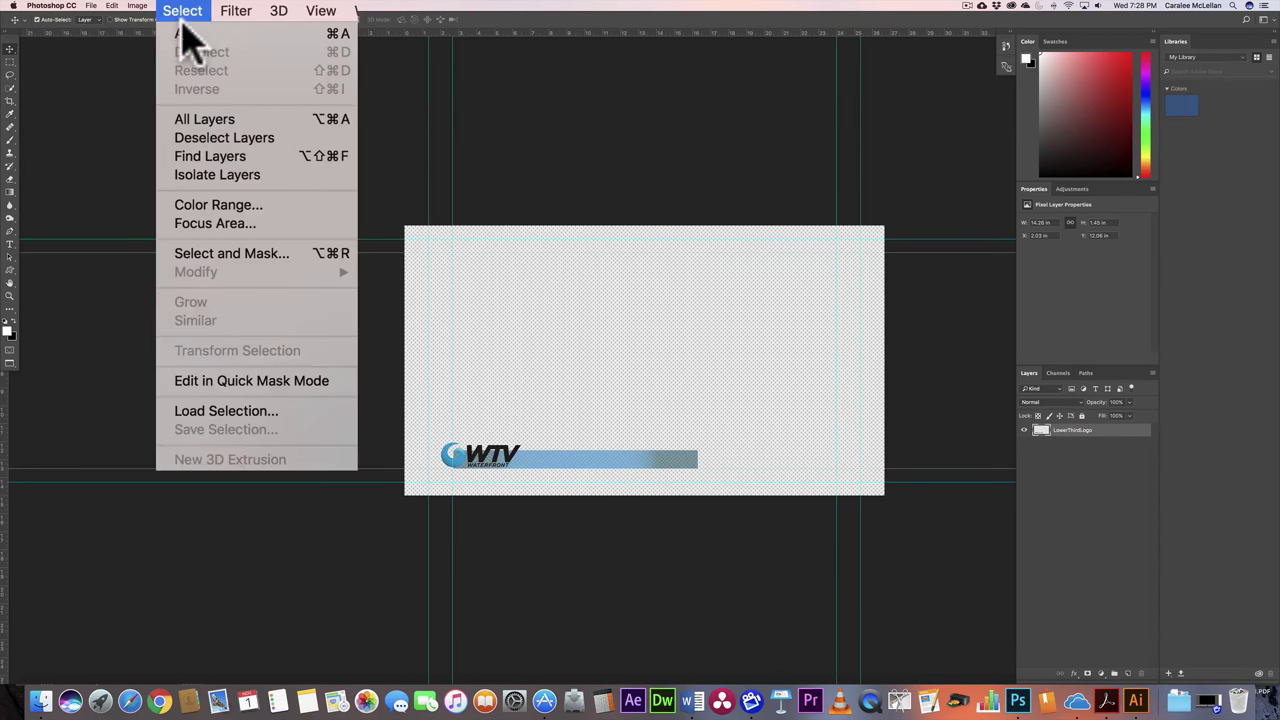
{"action": "left_click", "coordinate": [218, 410]}
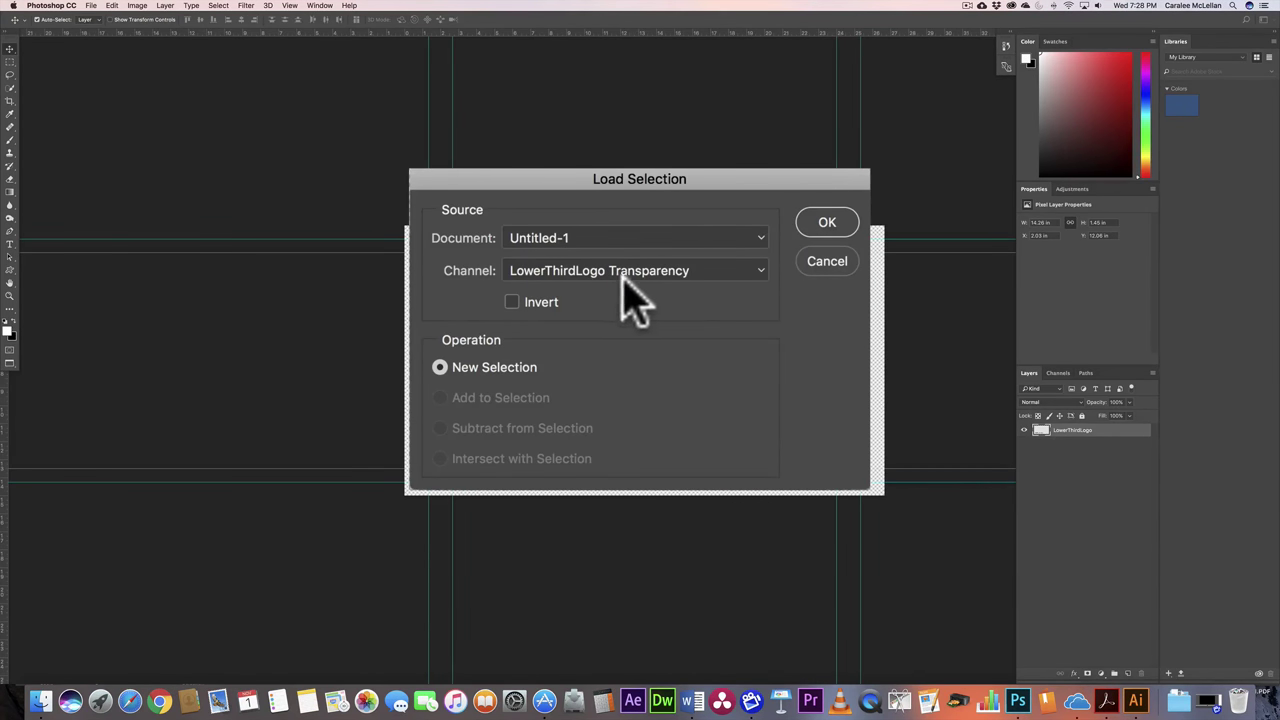
{"action": "left_click", "coordinate": [820, 225]}
{"action": "left_click", "coordinate": [828, 225]}
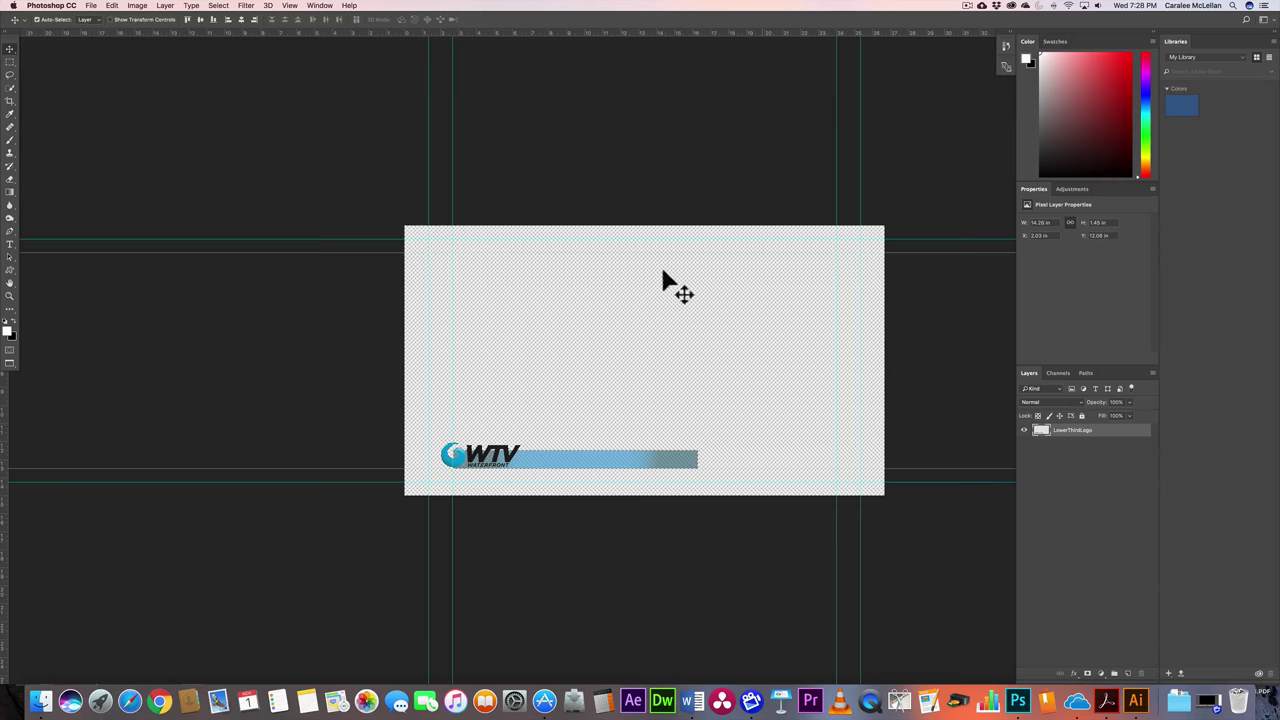
{"action": "left_click", "coordinate": [214, 6]}
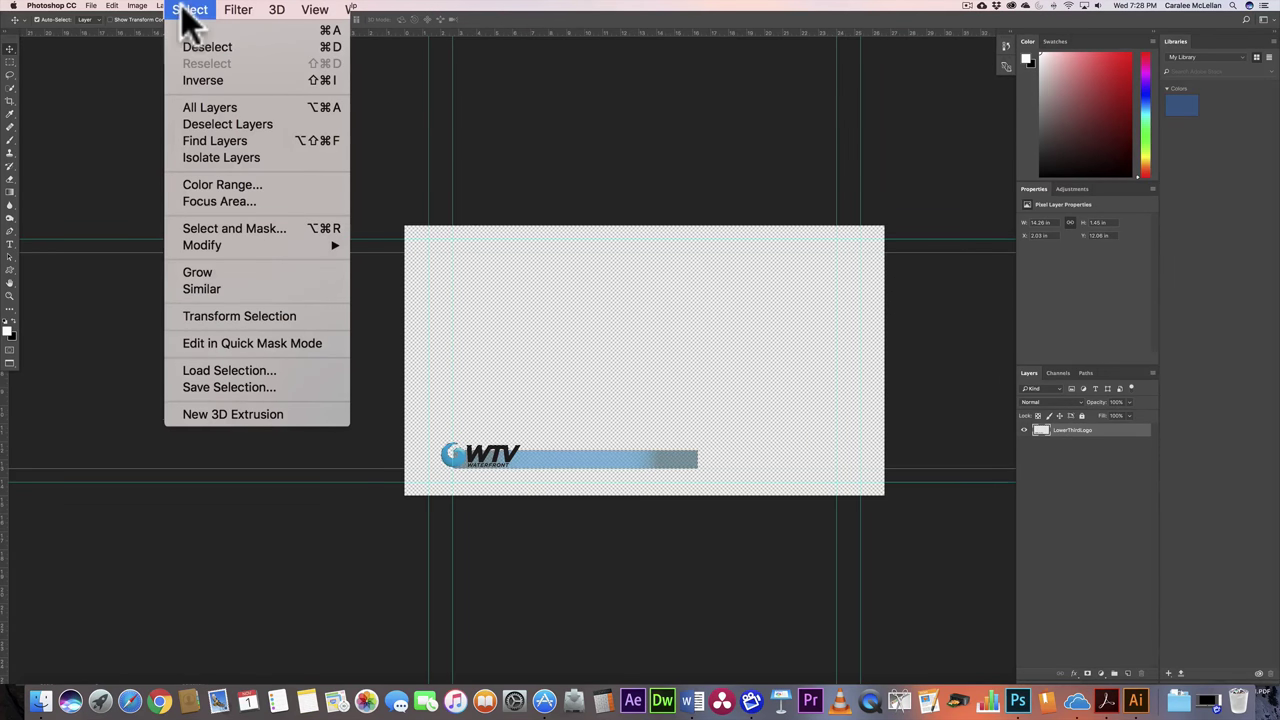
{"action": "left_click", "coordinate": [221, 385]}
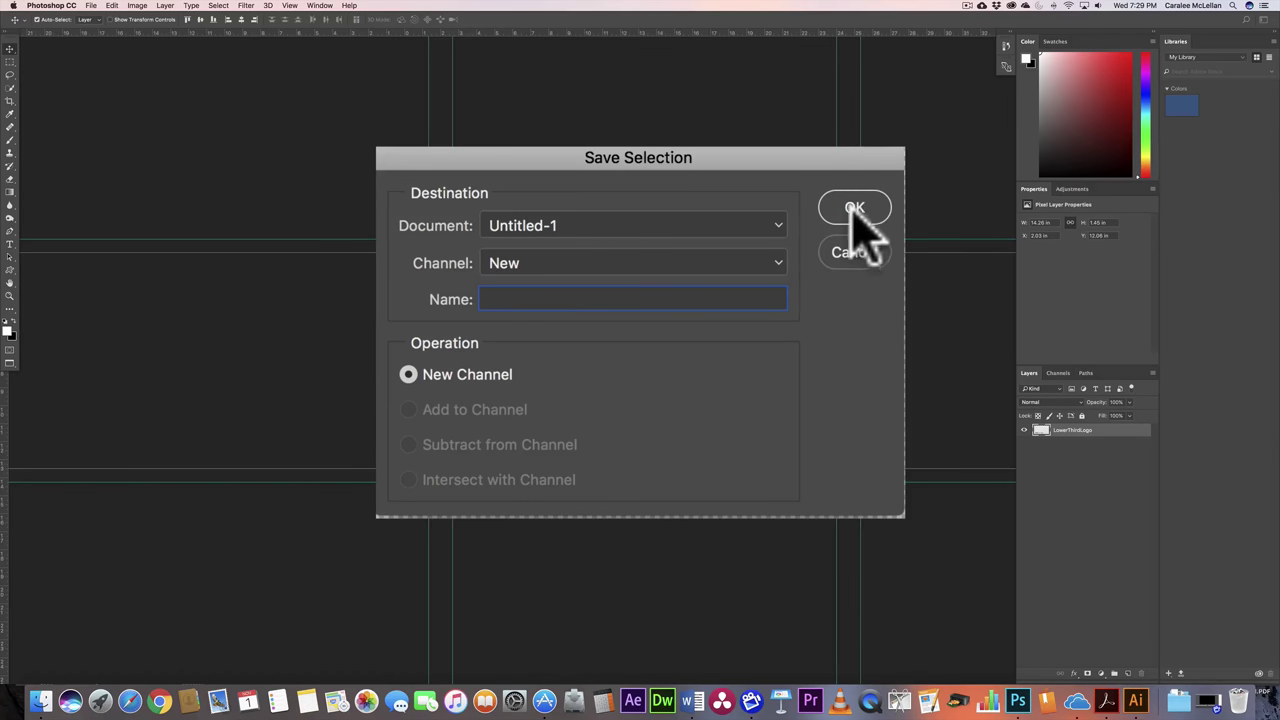
{"action": "left_click", "coordinate": [736, 283]}
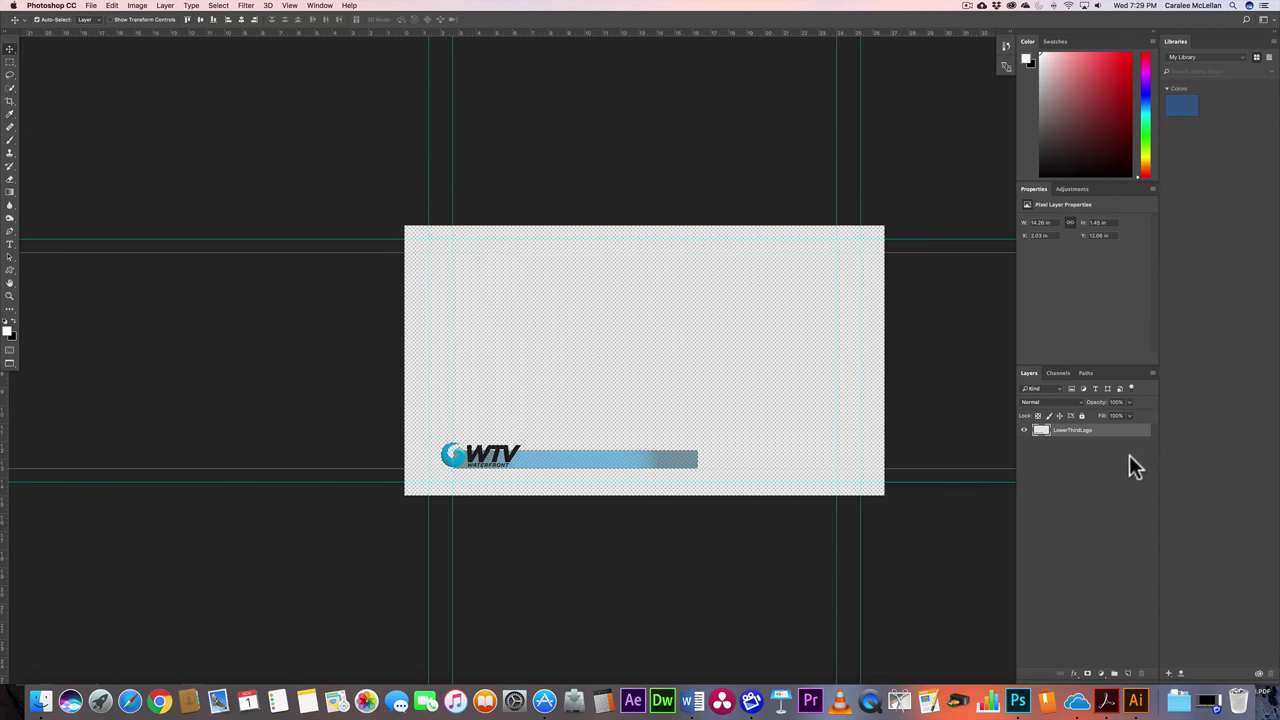
Inspect the Alpha 1 channel, then deselect with Cmd+D and return to Layers
{"action": "left_click", "coordinate": [1057, 373]}
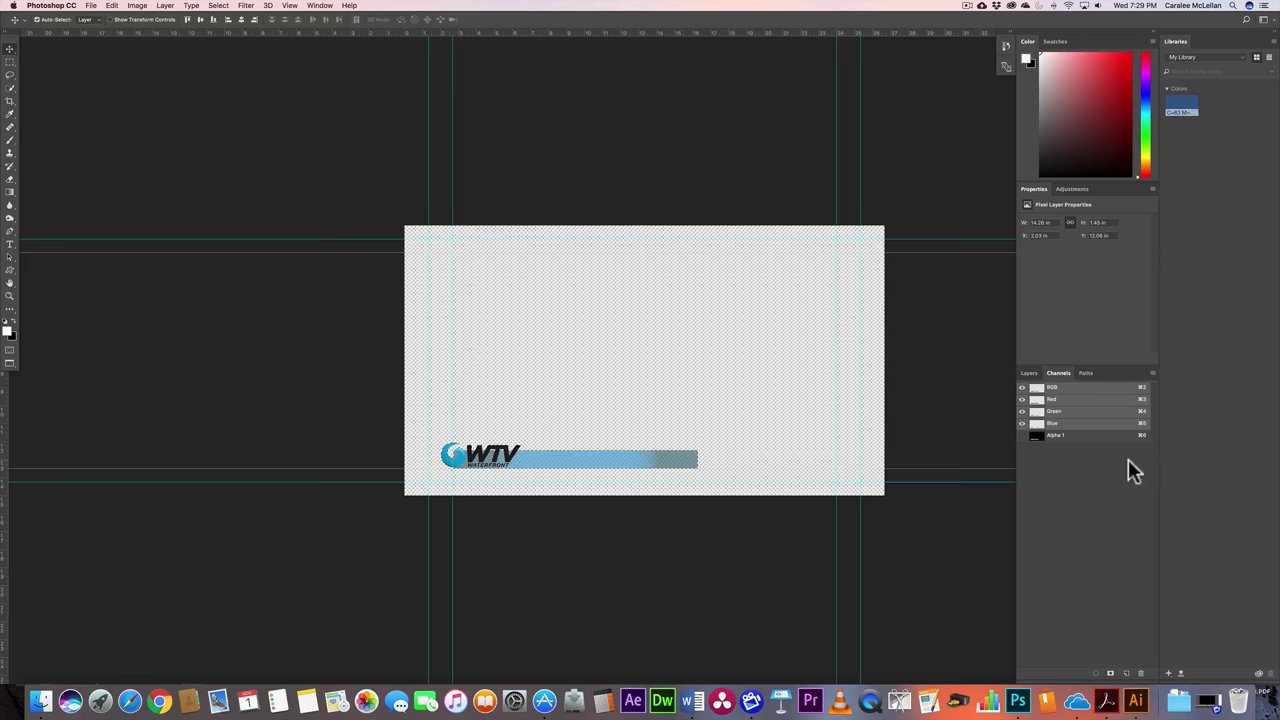
{"action": "left_click", "coordinate": [957, 227]}
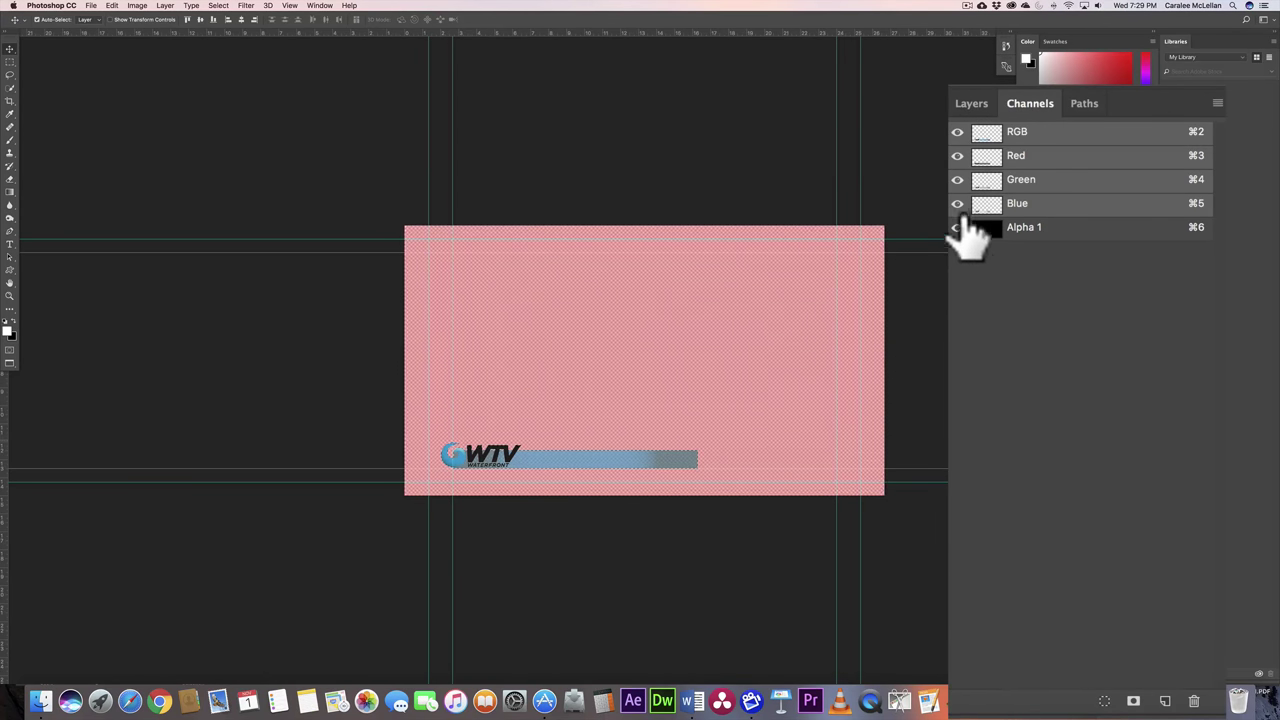
{"action": "left_click", "coordinate": [957, 228]}
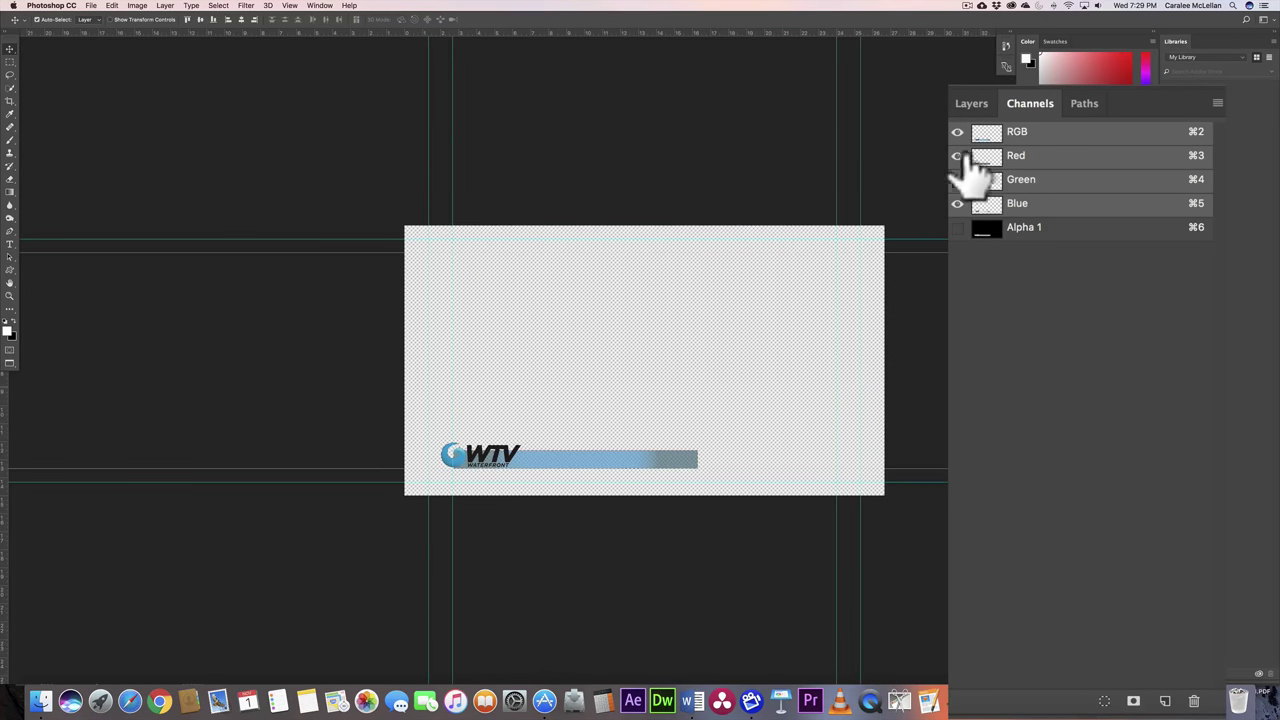
{"action": "left_click", "coordinate": [957, 227]}
{"action": "left_click", "coordinate": [957, 132]}
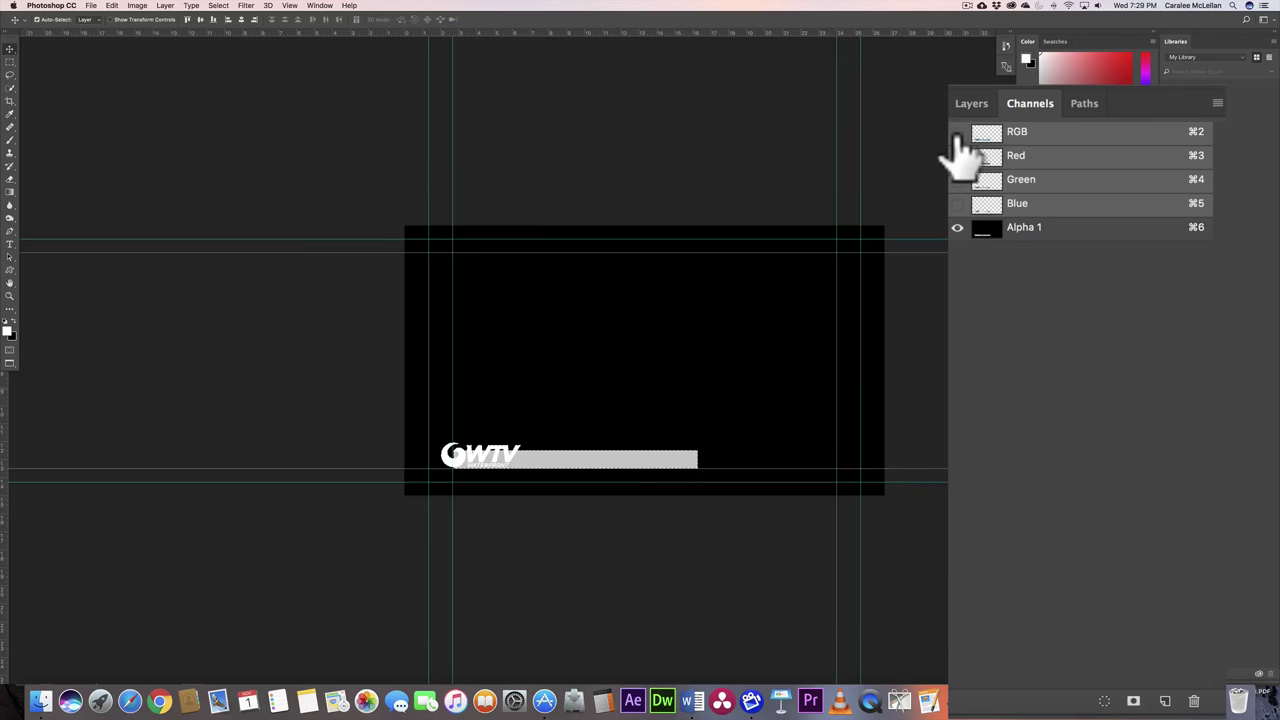
{"action": "left_click_drag", "start_coordinate": [540, 467], "coordinate": [520, 465]}
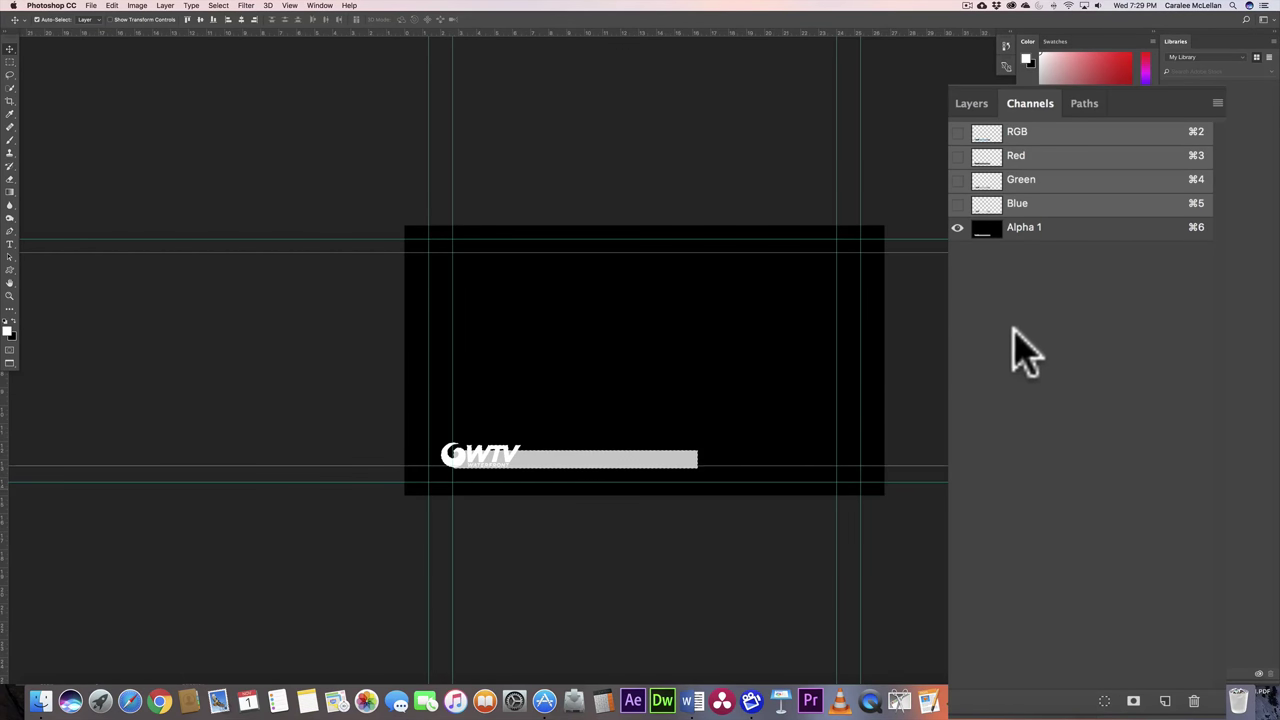
{"action": "left_click", "coordinate": [957, 131]}
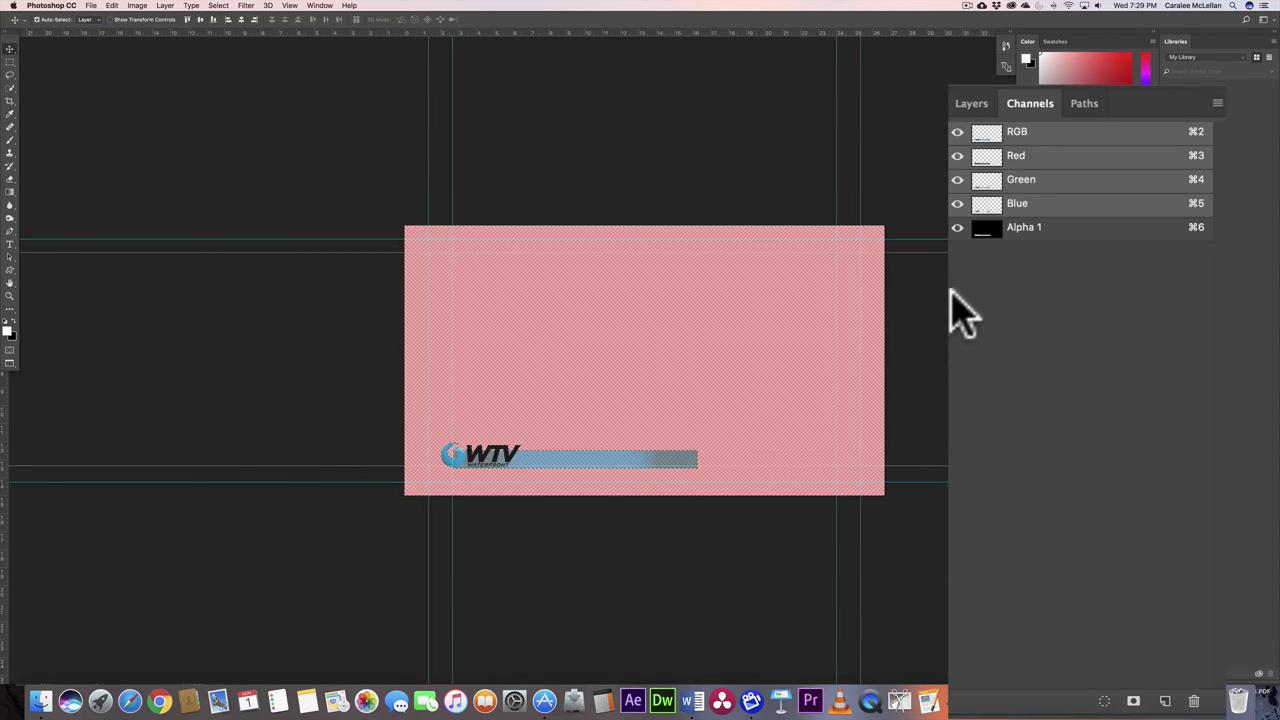
{"action": "left_click", "coordinate": [957, 227]}
{"action": "key", "text": "super+d"}
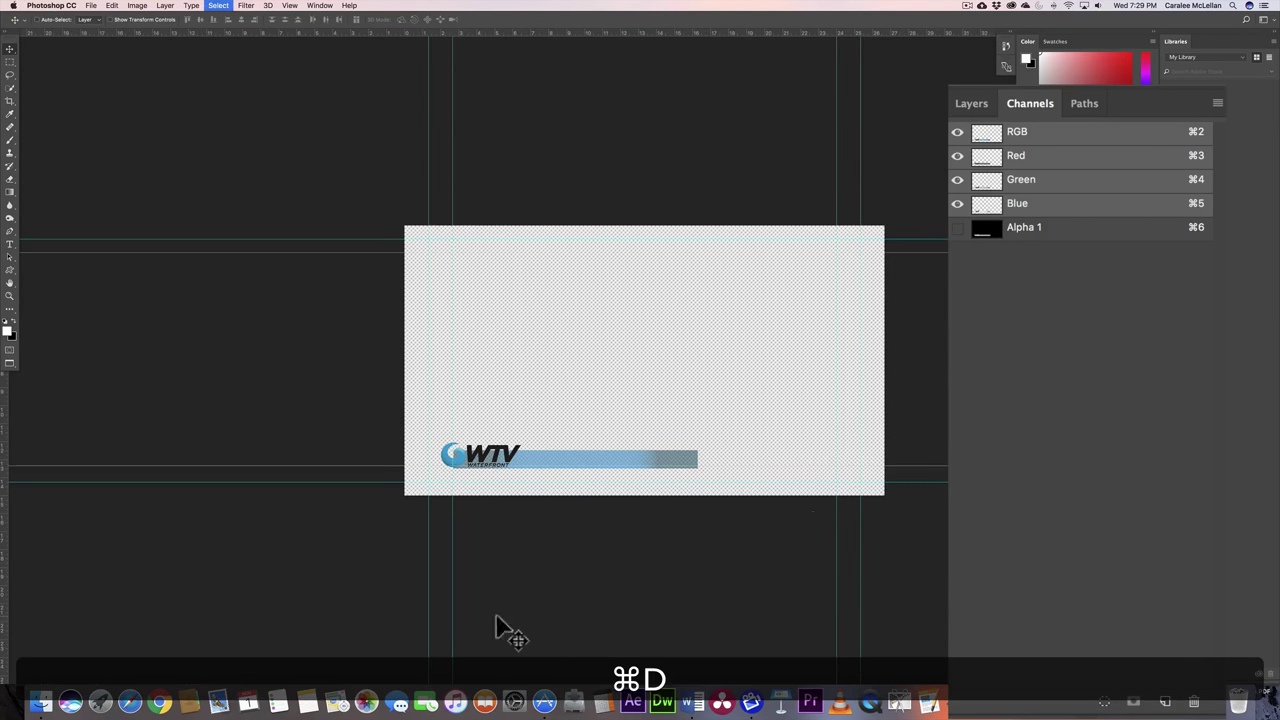
{"action": "left_click", "coordinate": [972, 104]}
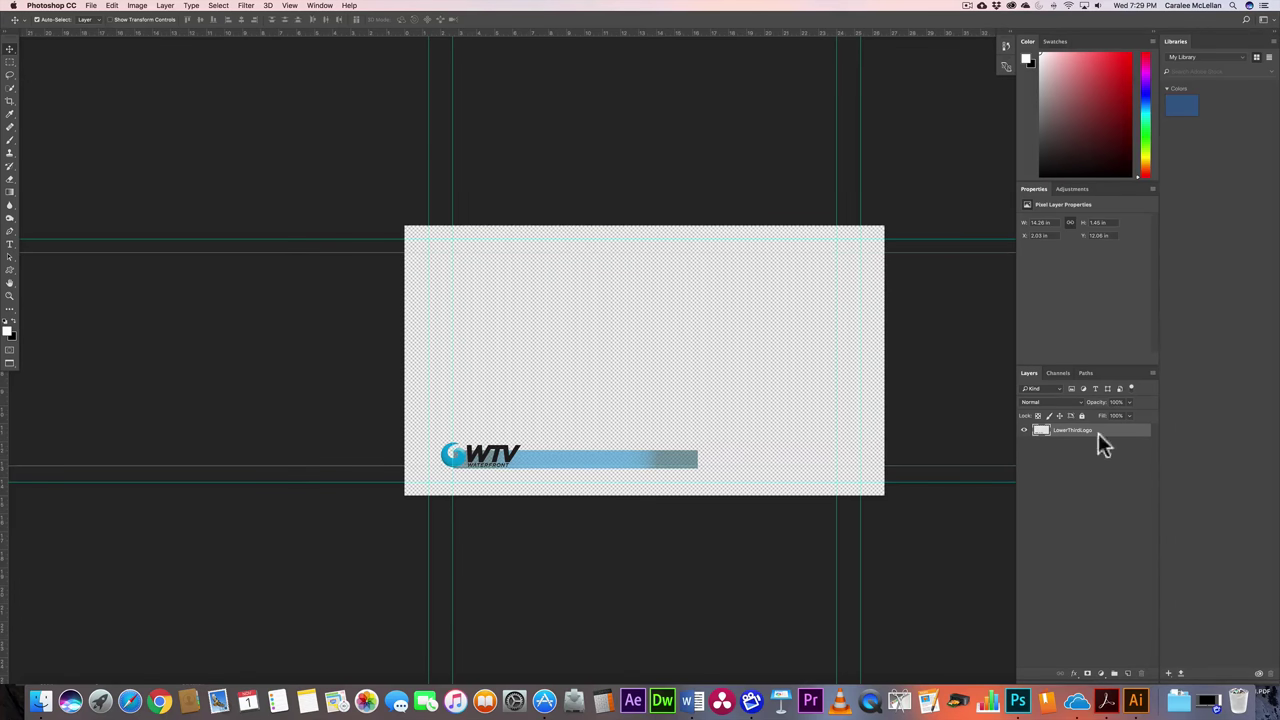
Flatten the image, then undo it to restore the transparent LowerThirdLogo layer
{"action": "left_click", "coordinate": [1152, 372]}
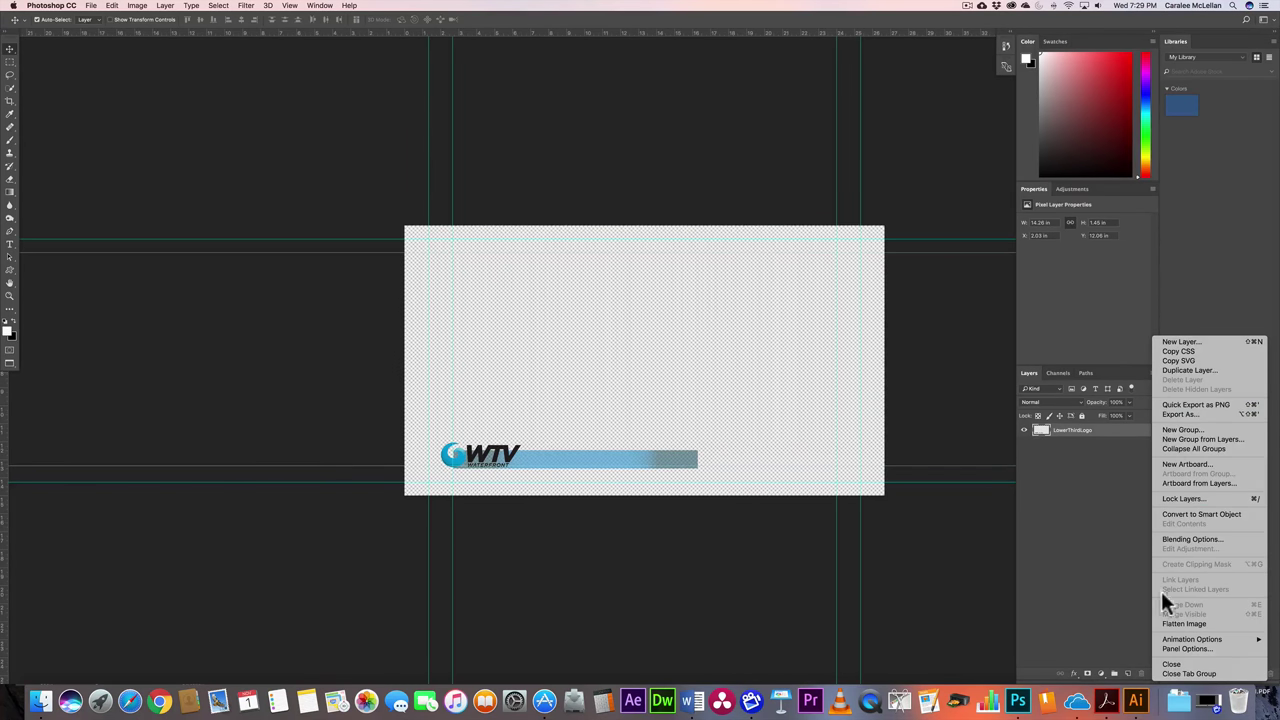
{"action": "left_click", "coordinate": [1180, 622]}
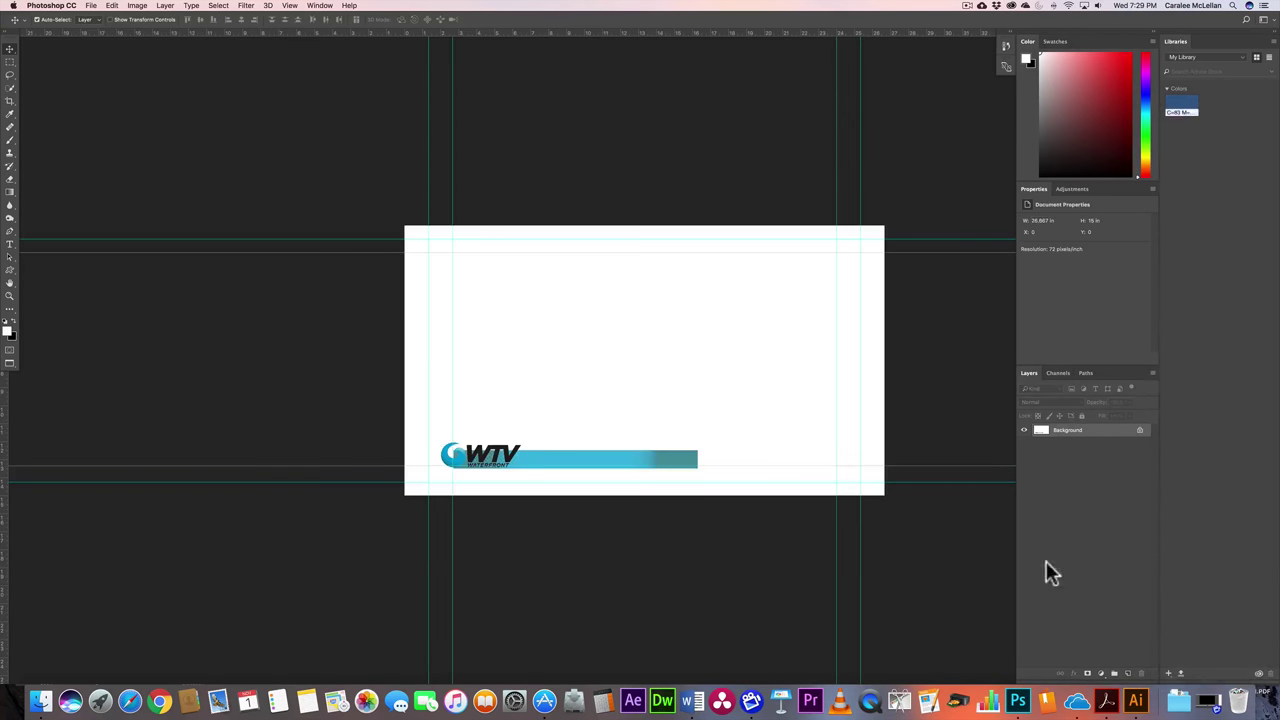
{"action": "left_click", "coordinate": [91, 6]}
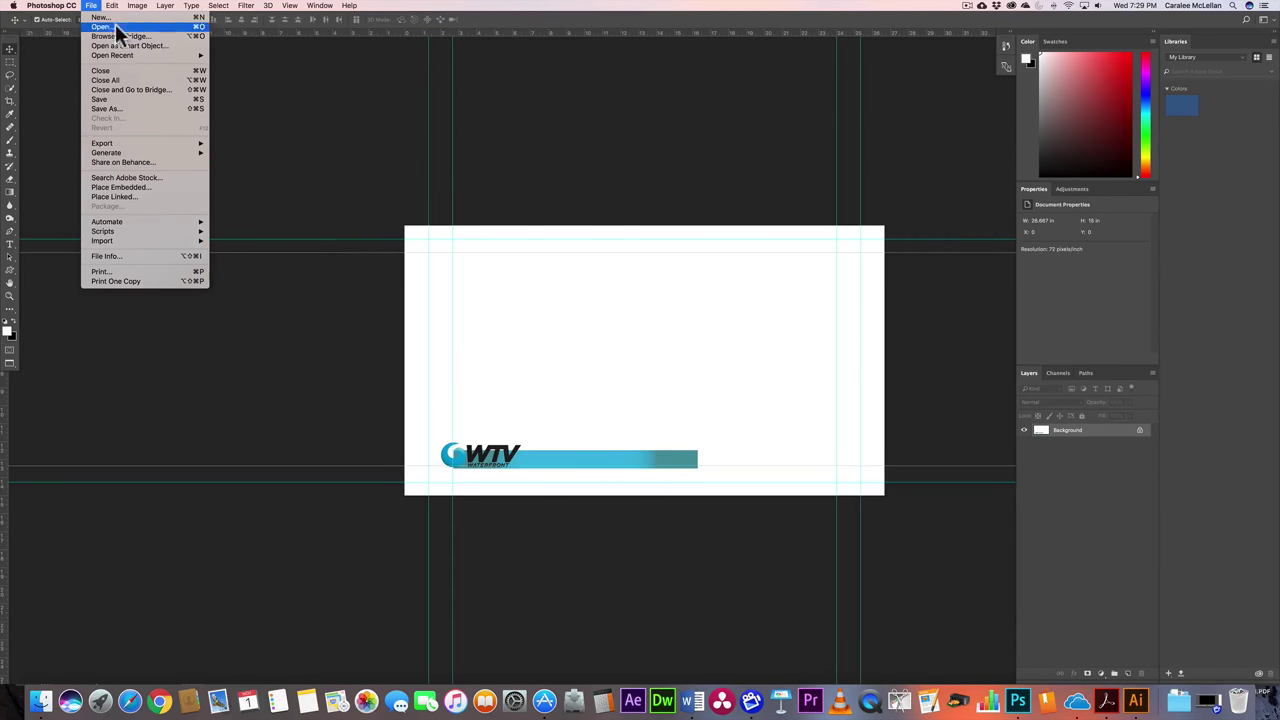
{"action": "left_click", "coordinate": [408, 95]}
{"action": "key", "text": "super+z"}
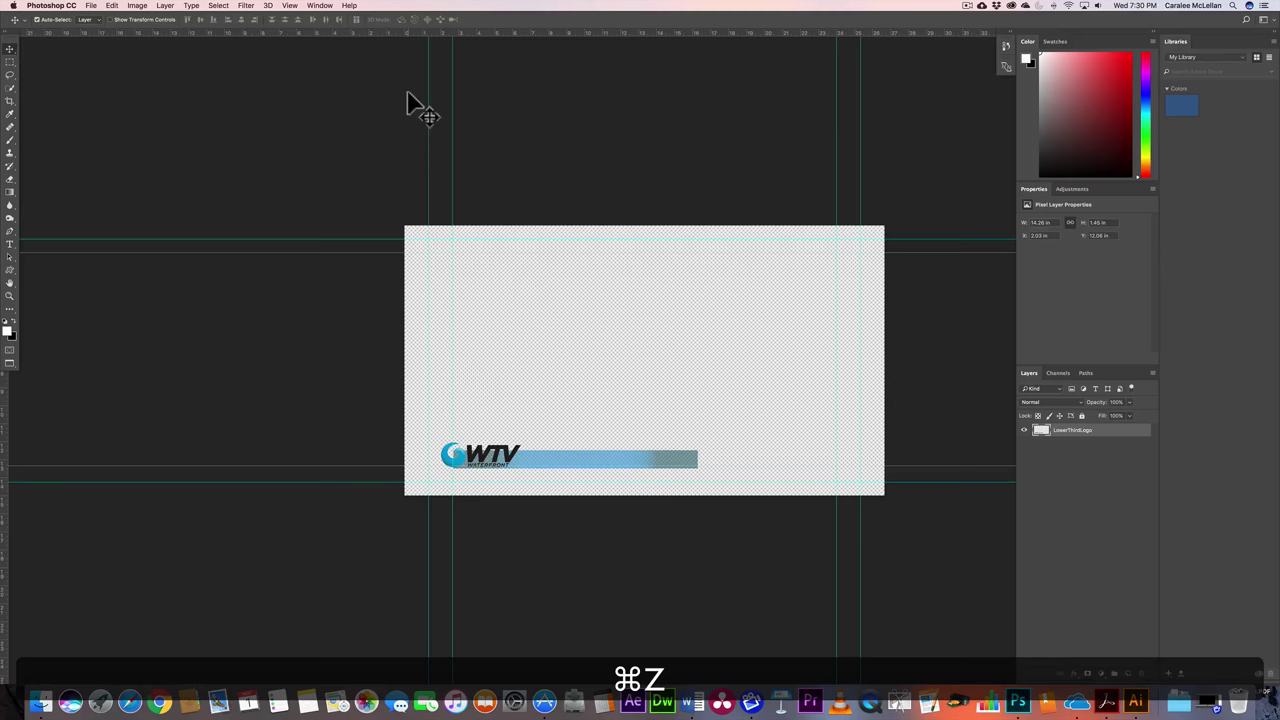
Save as LowerThirdLogo.psd in Photoshop format with Maximize Compatibility on
{"action": "left_click", "coordinate": [92, 7]}
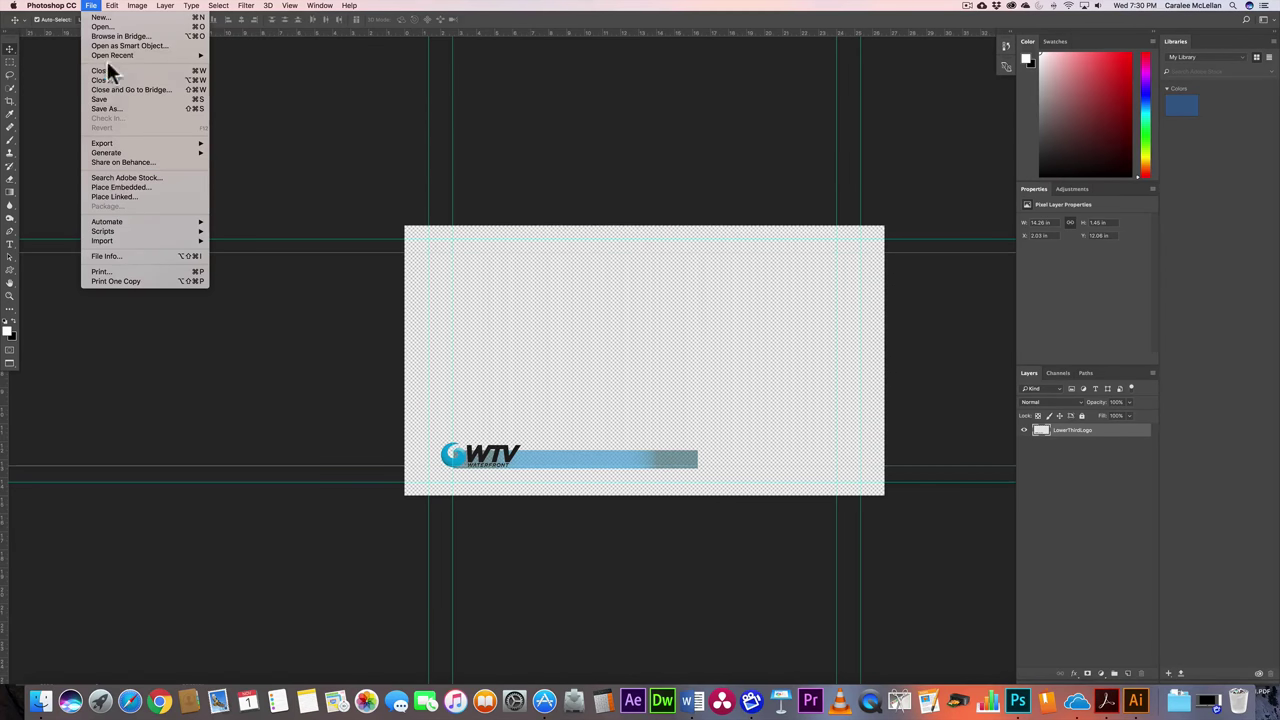
{"action": "left_click", "coordinate": [104, 108]}
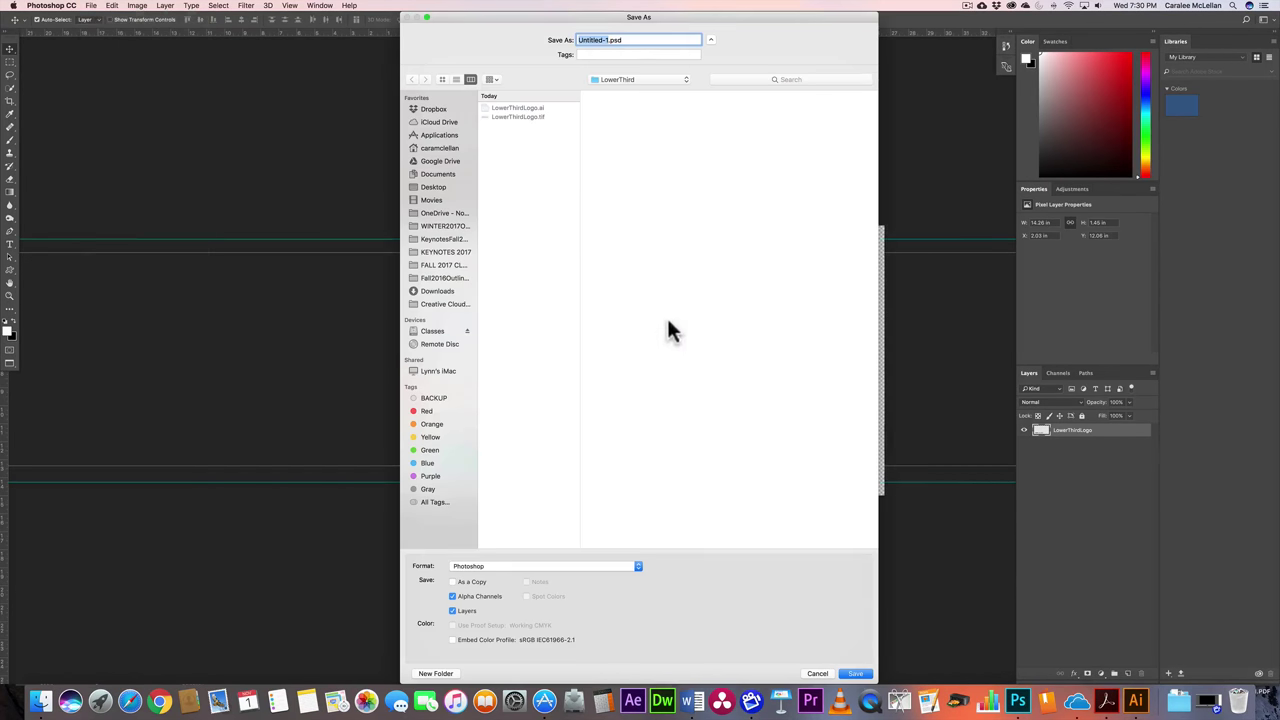
{"action": "left_click", "coordinate": [515, 116]}
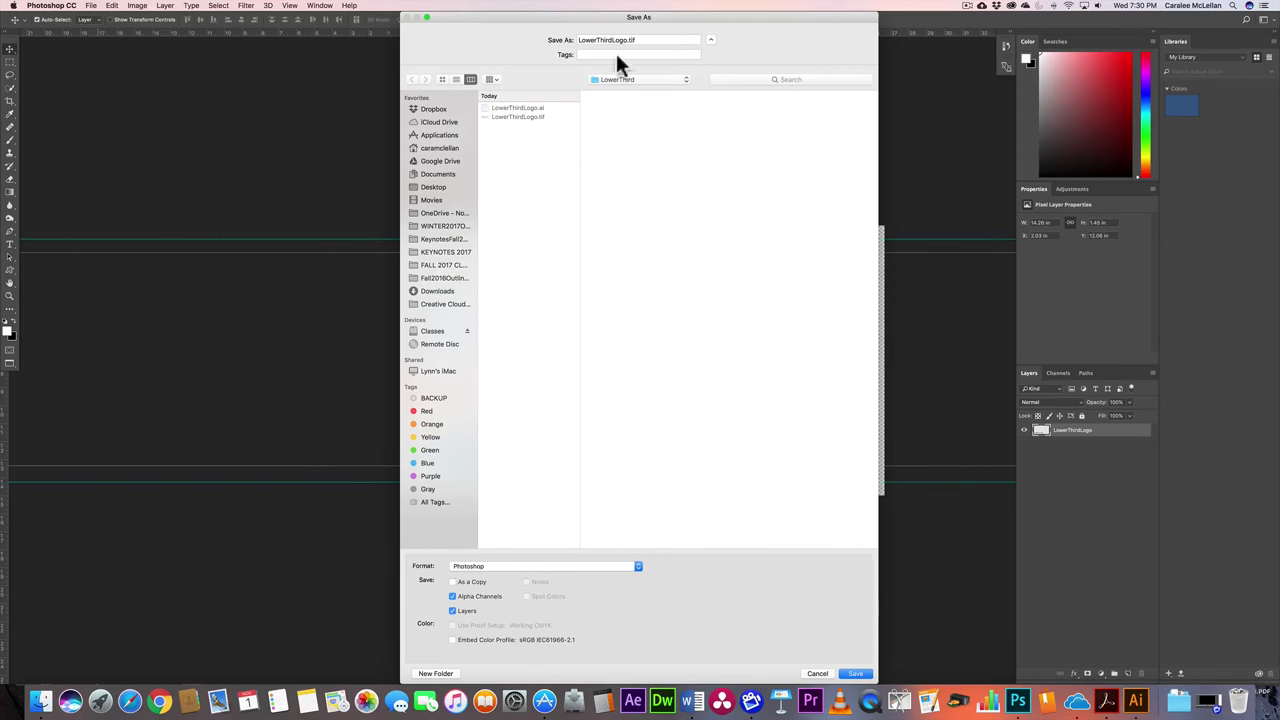
{"action": "left_click", "coordinate": [666, 40]}
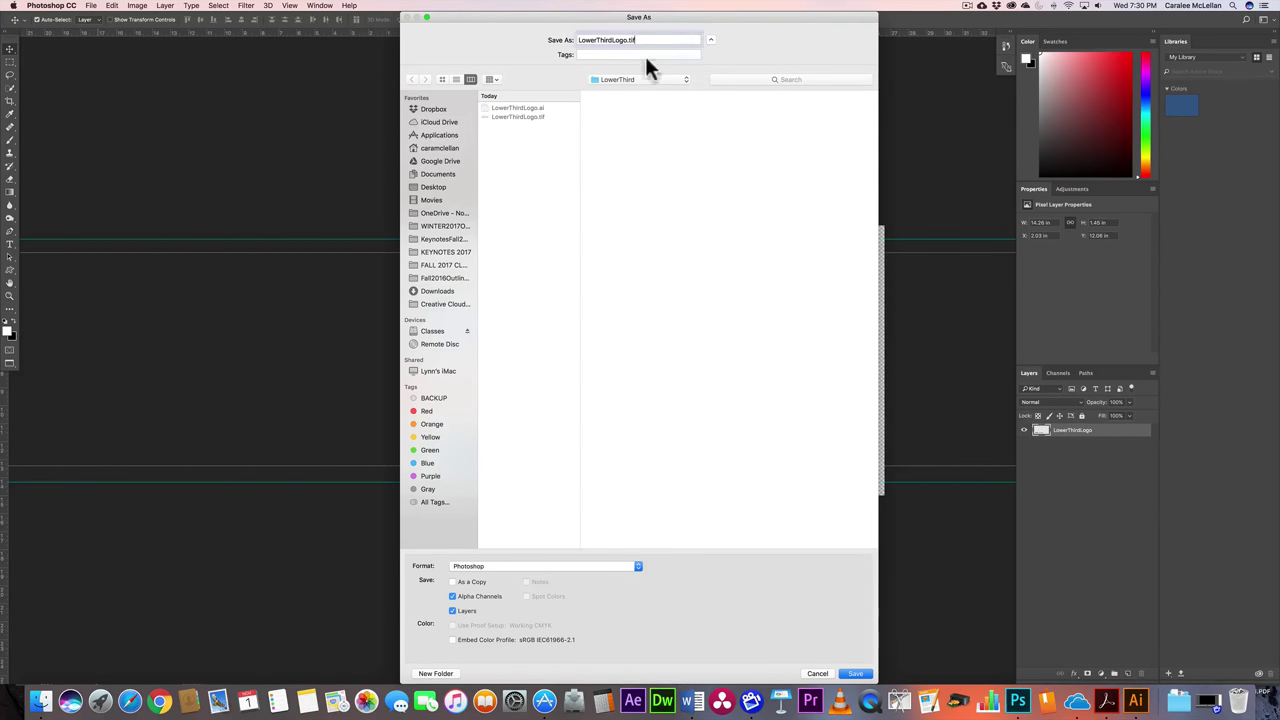
{"action": "left_click", "coordinate": [580, 563]}
{"action": "left_click", "coordinate": [564, 582]}
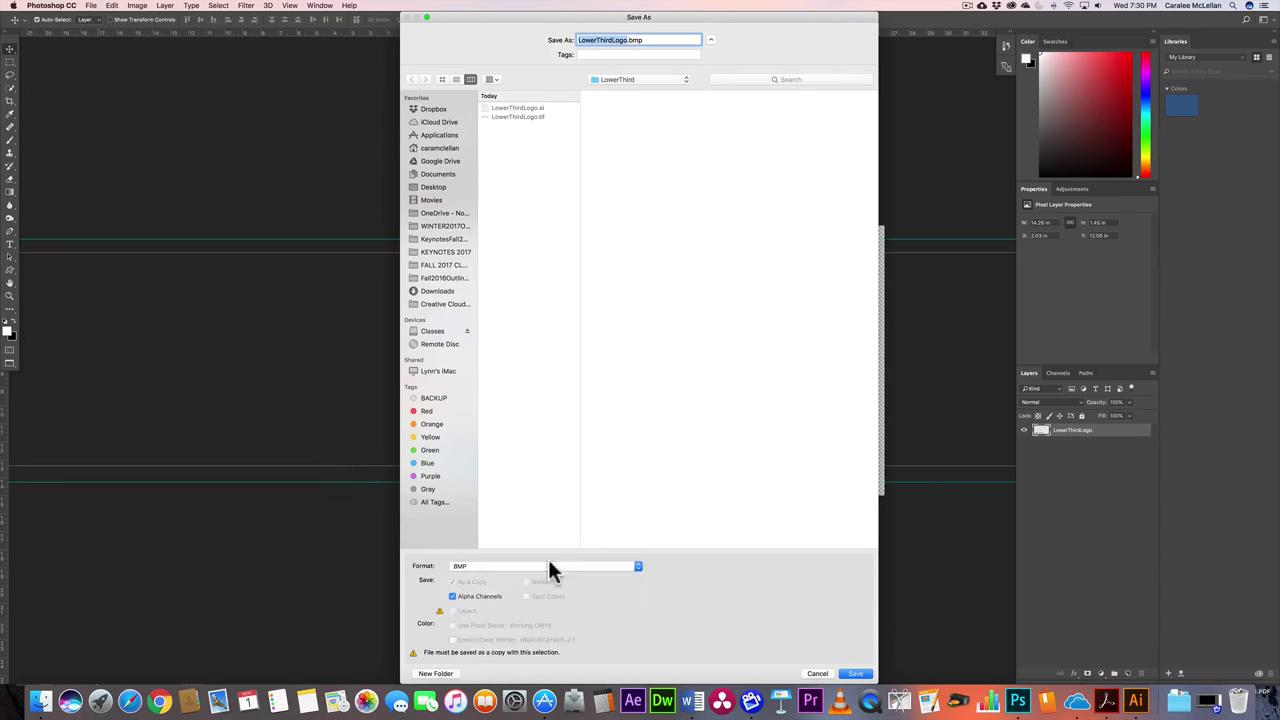
{"action": "left_click", "coordinate": [551, 566]}
{"action": "left_click", "coordinate": [554, 568]}
{"action": "left_click", "coordinate": [542, 572]}
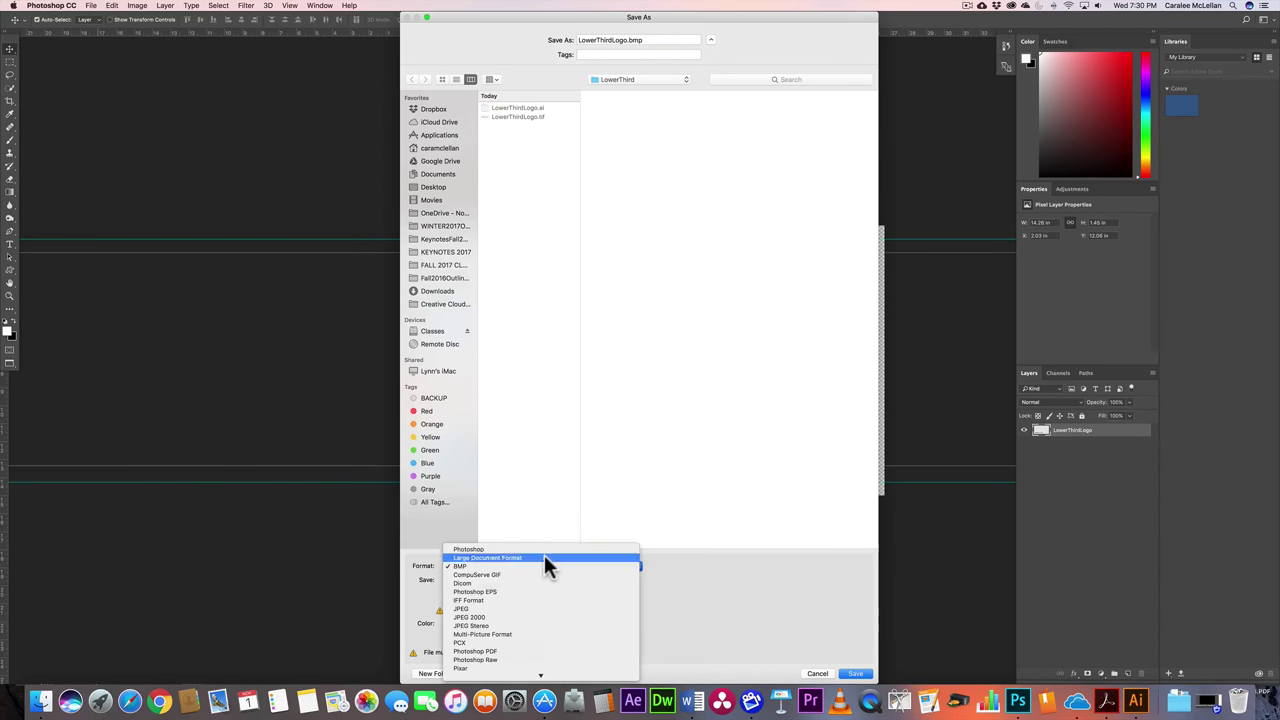
{"action": "left_click", "coordinate": [553, 545]}
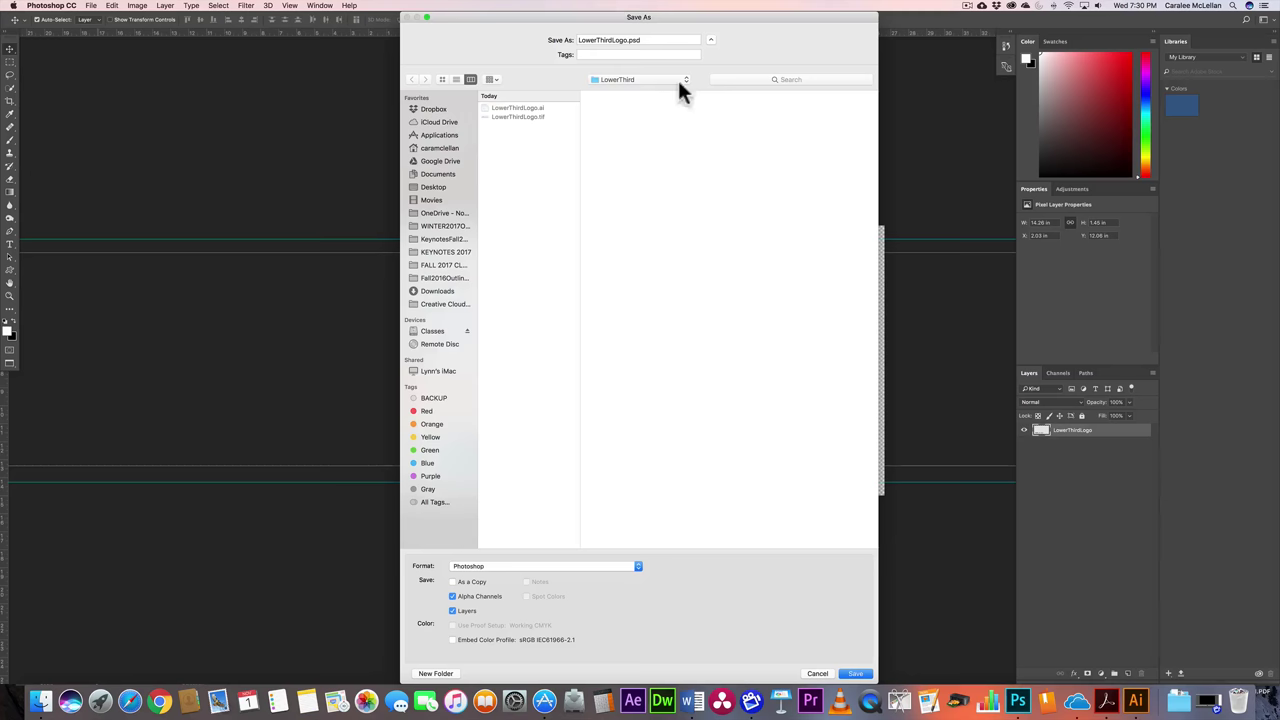
{"action": "left_click", "coordinate": [858, 674]}
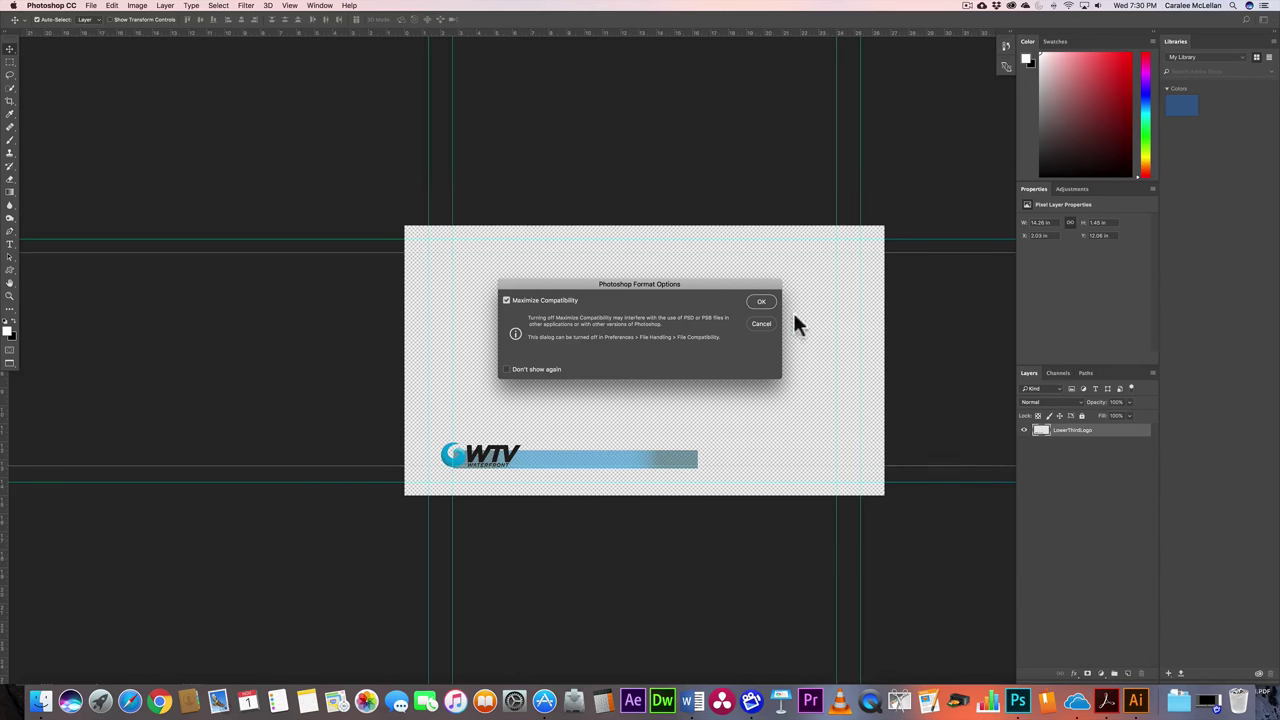
{"action": "left_click", "coordinate": [762, 302]}
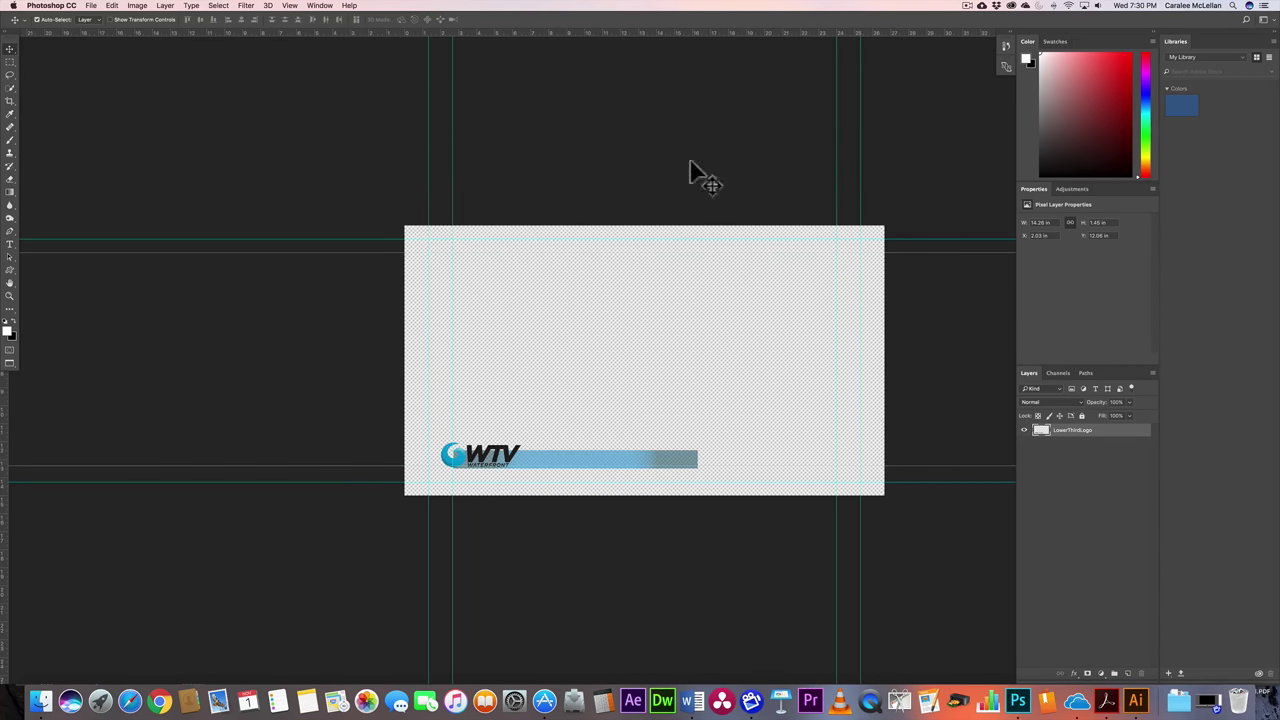
Flatten onto a white Background and save as the TIFF LowerThirdLogoAlpha.tif
{"action": "left_click", "coordinate": [1153, 372]}
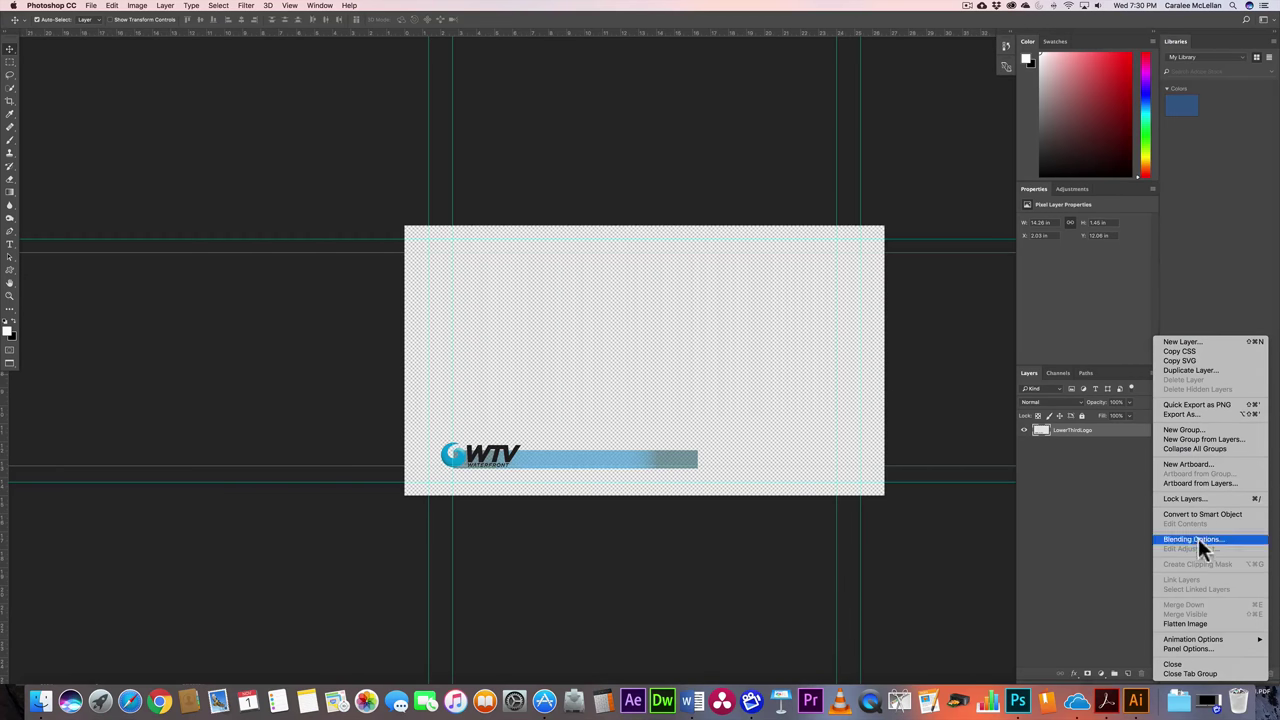
{"action": "left_click", "coordinate": [1191, 623]}
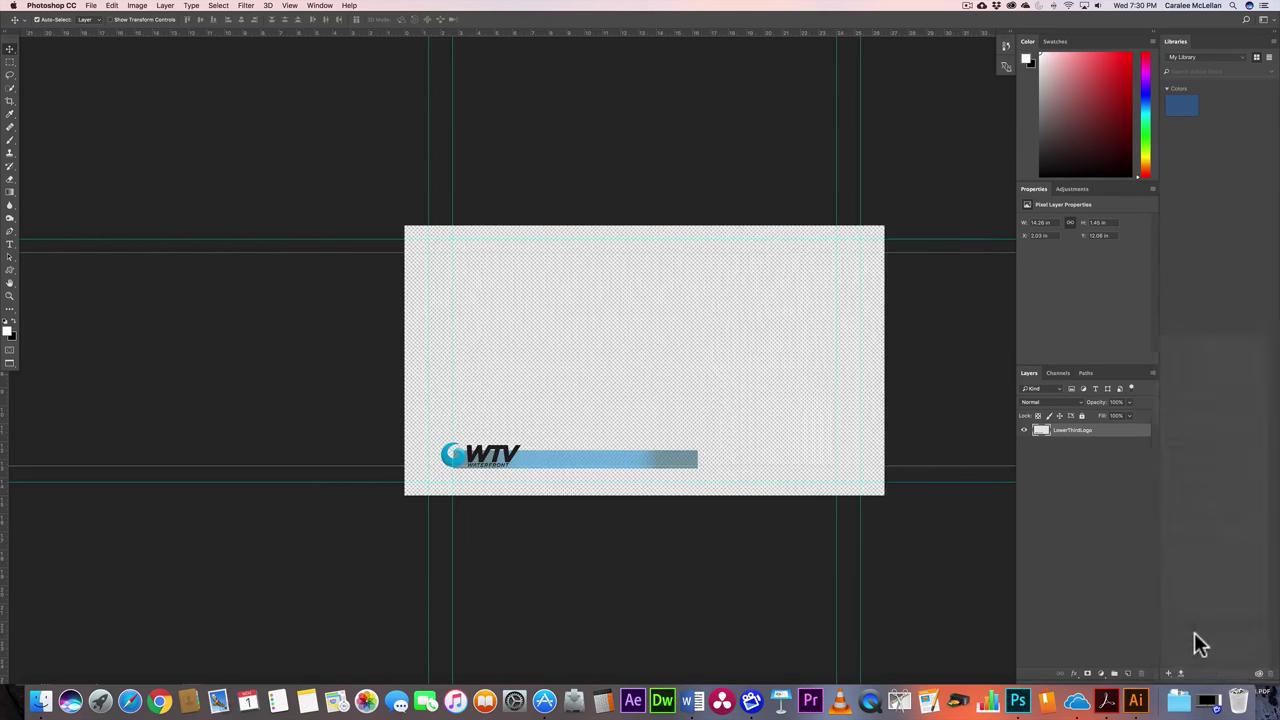
{"action": "left_click", "coordinate": [91, 6]}
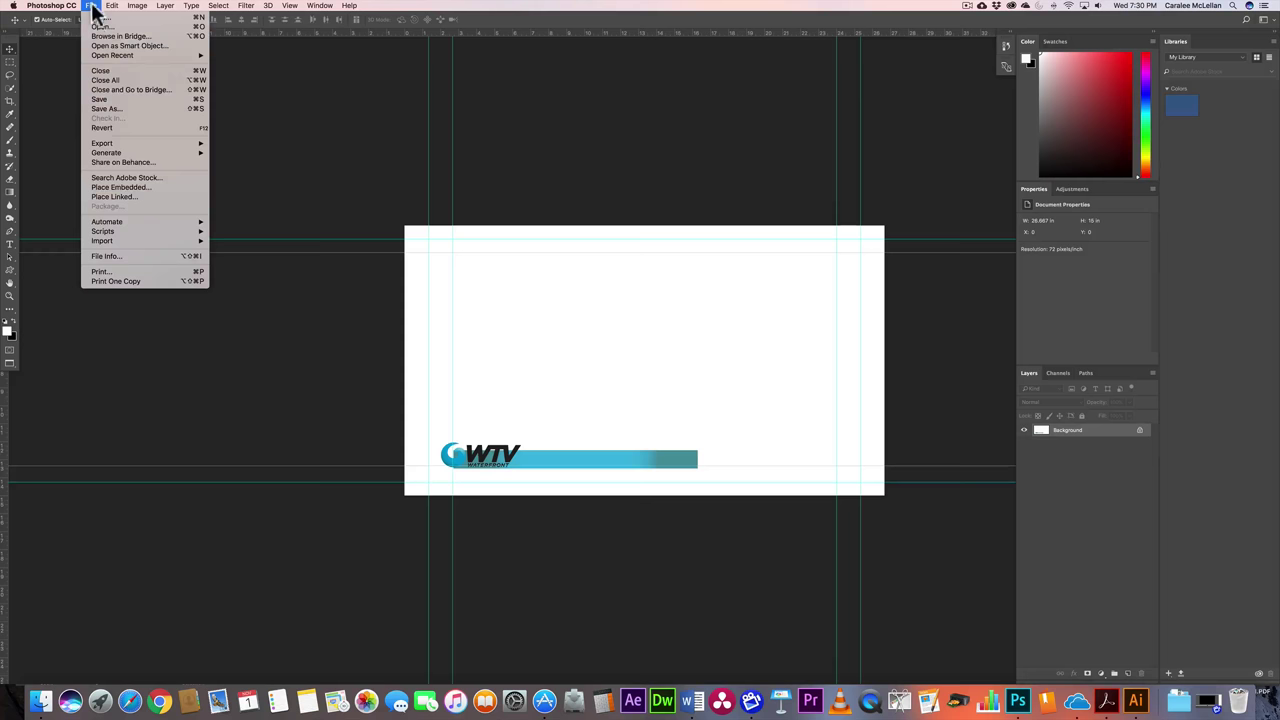
{"action": "left_click", "coordinate": [114, 106]}
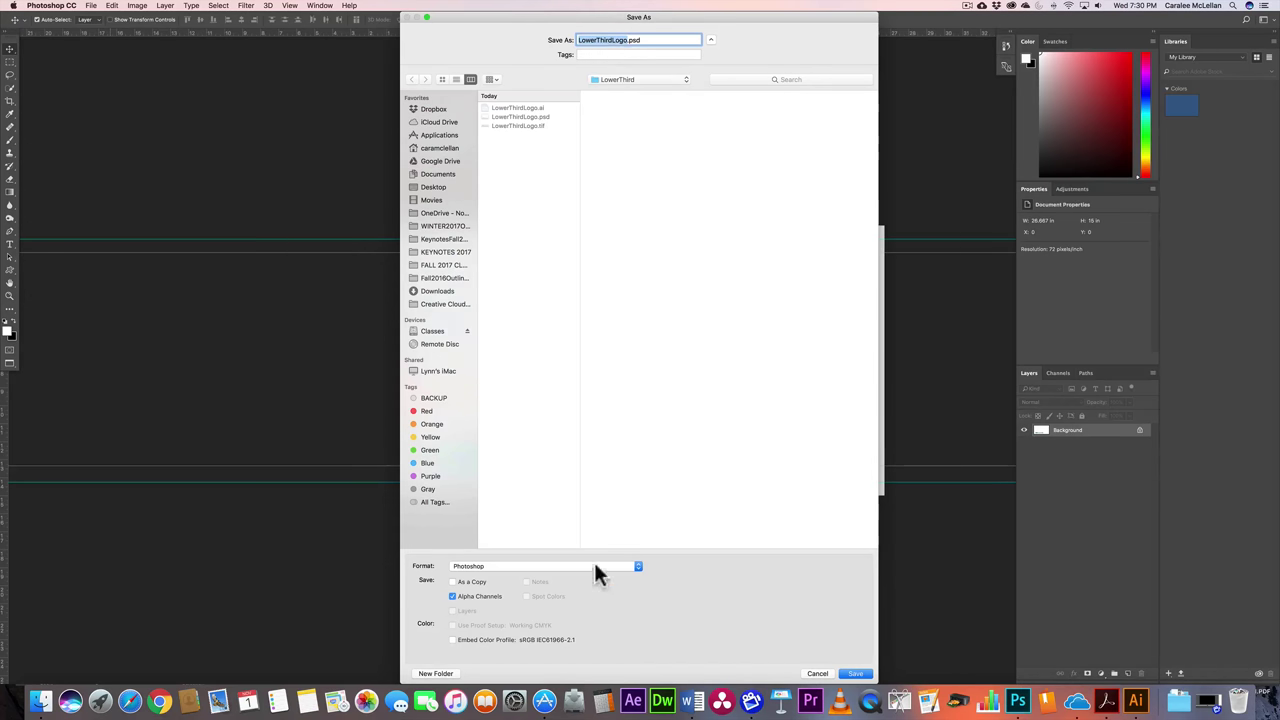
{"action": "left_click", "coordinate": [585, 569]}
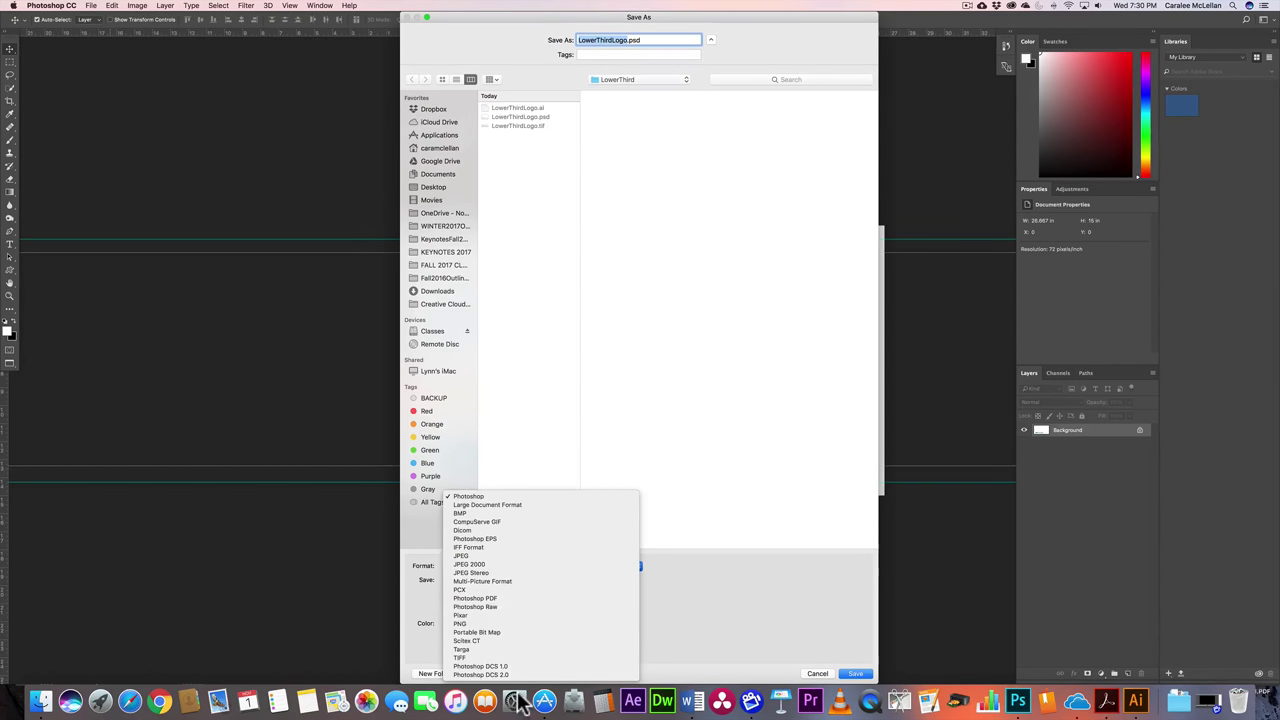
{"action": "left_click", "coordinate": [515, 657]}
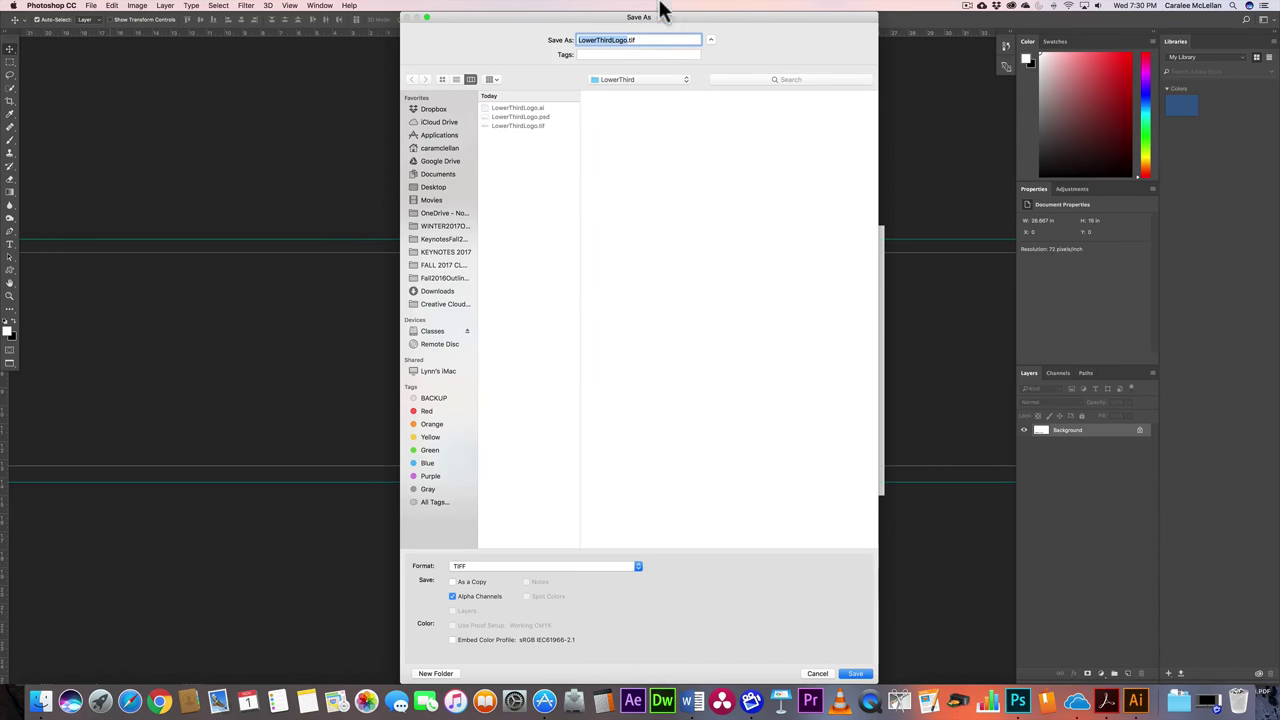
{"action": "left_click", "coordinate": [629, 40]}
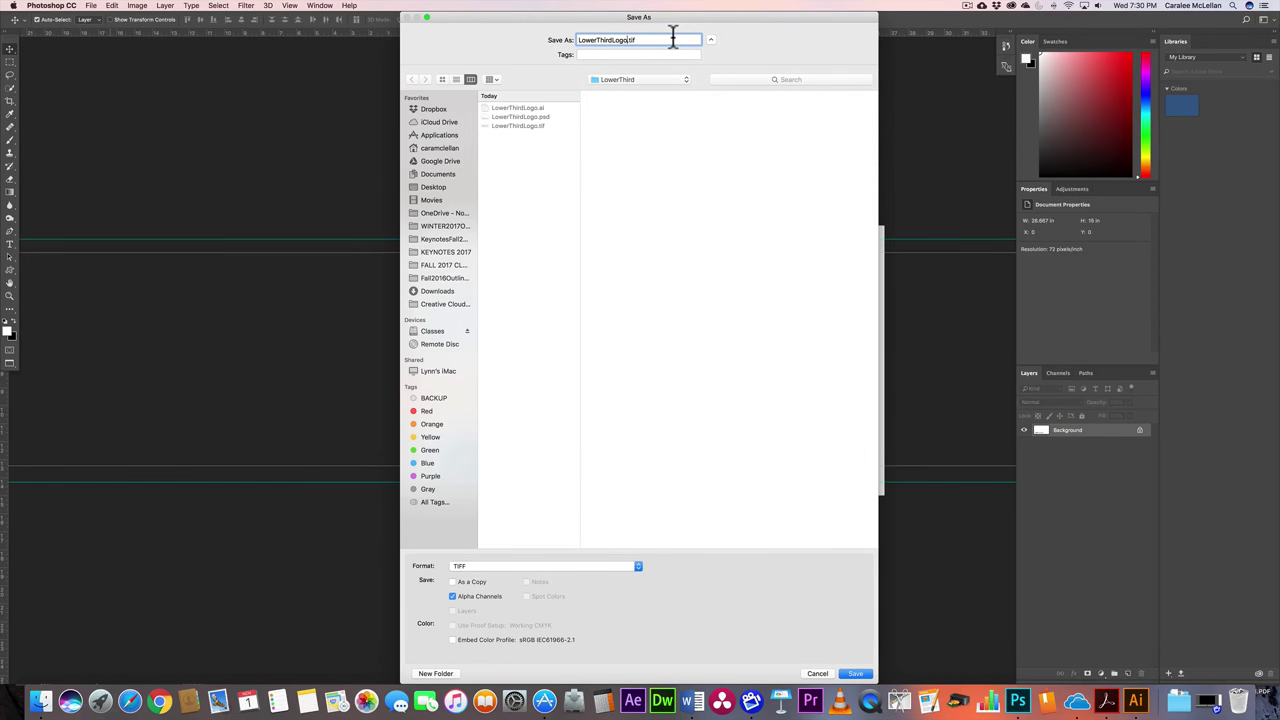
{"action": "type", "text": "Alpha"}
{"action": "left_click", "coordinate": [855, 673]}
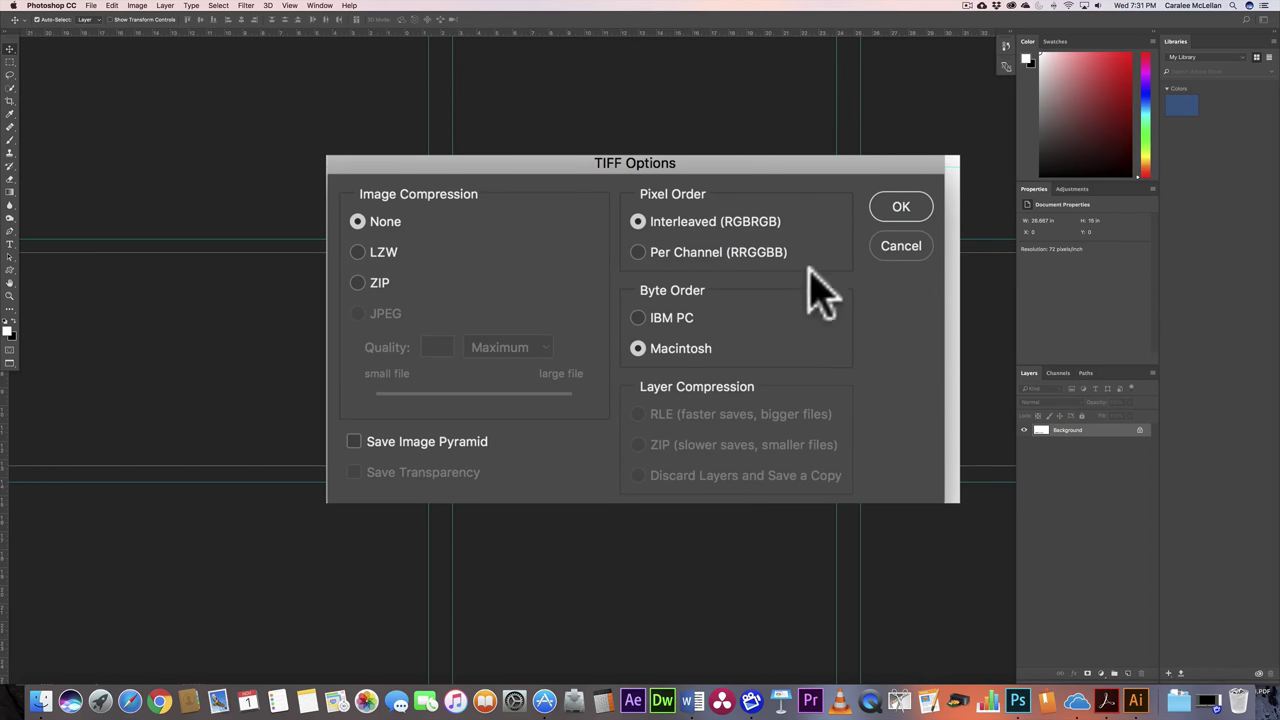
Set the TIFF byte order to IBM PC with no compression and confirm
{"action": "left_click", "coordinate": [640, 318]}
{"action": "left_click", "coordinate": [898, 208]}
{"action": "left_click", "coordinate": [766, 269]}
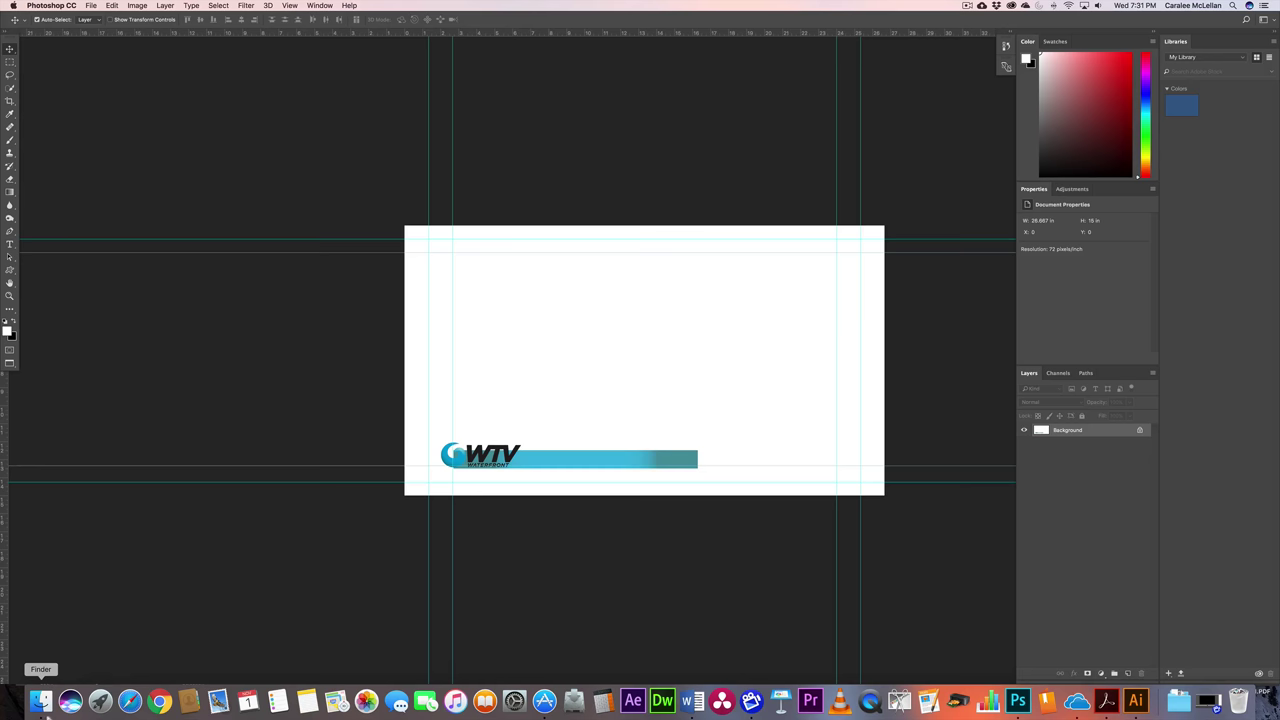
Step over to Finder, then return to Photoshop and close the current document
{"action": "left_click", "coordinate": [42, 705]}
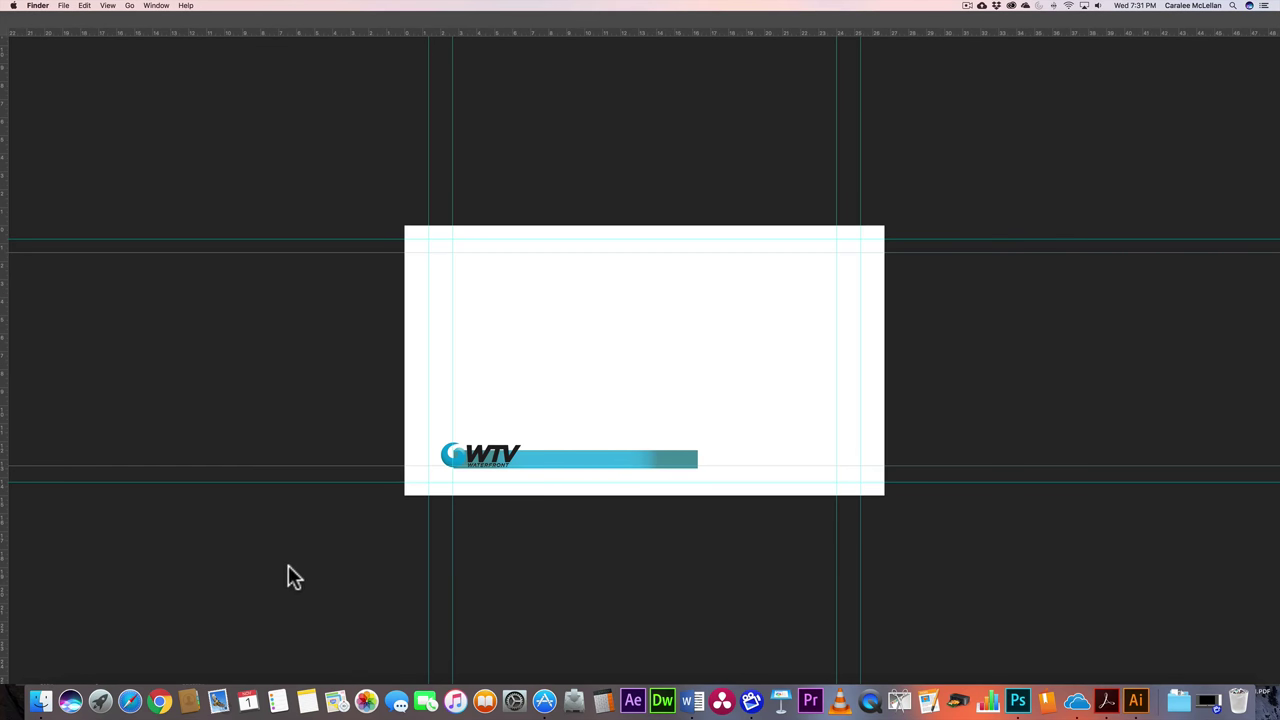
{"action": "key", "text": "super+q"}
{"action": "left_click", "coordinate": [525, 435]}
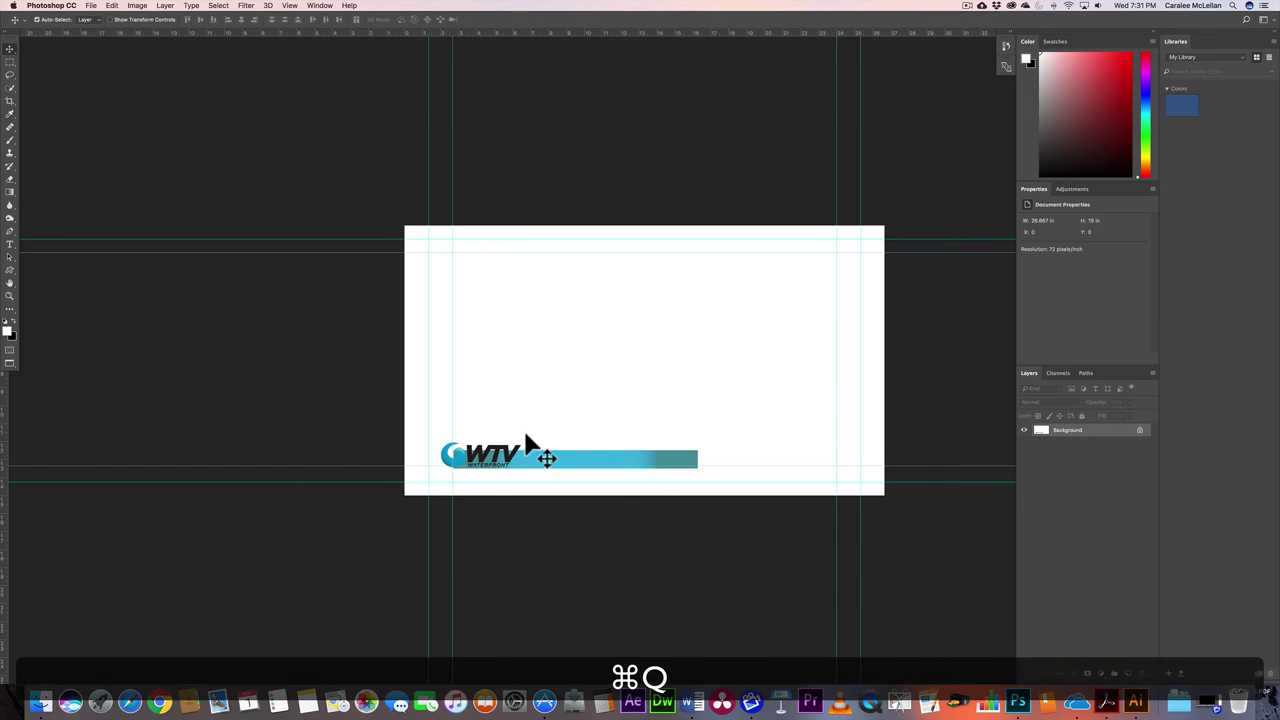
{"action": "key", "text": "super+w"}
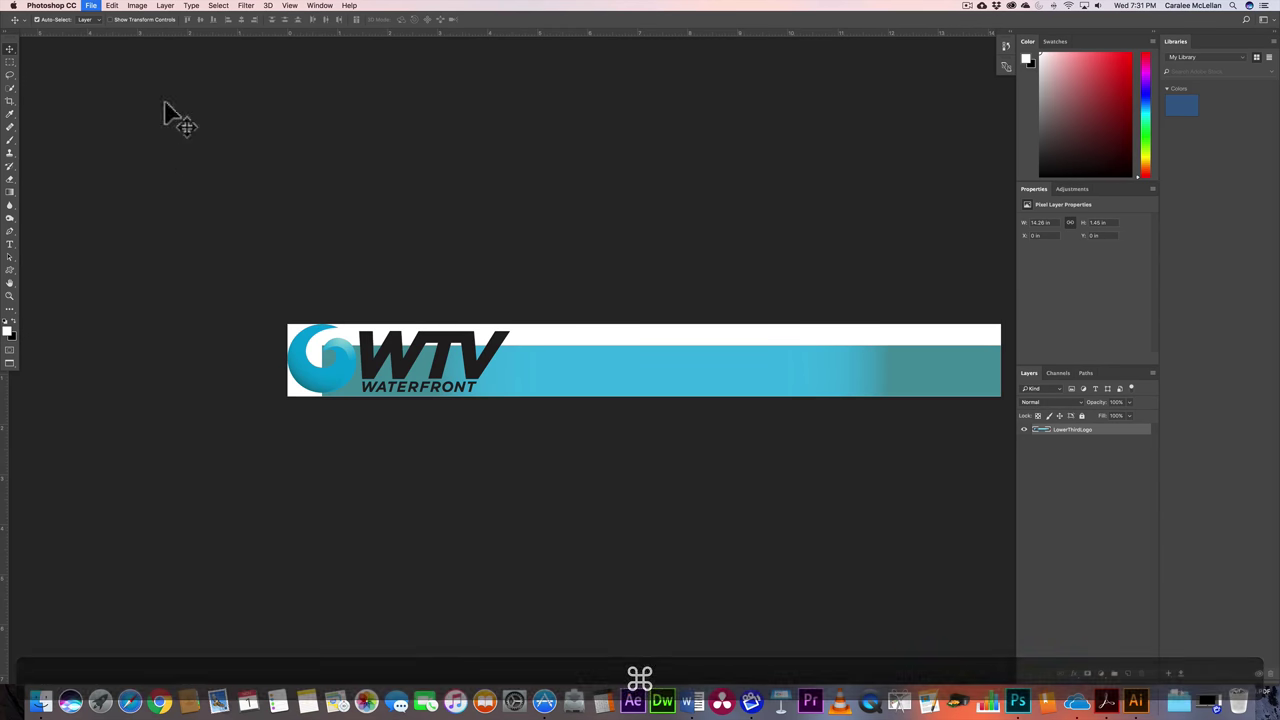
Reopen LowerThirdLogoAlpha.tif from Open Recent and toggle its Alpha 1 channel in Channels
{"action": "left_click", "coordinate": [92, 7]}
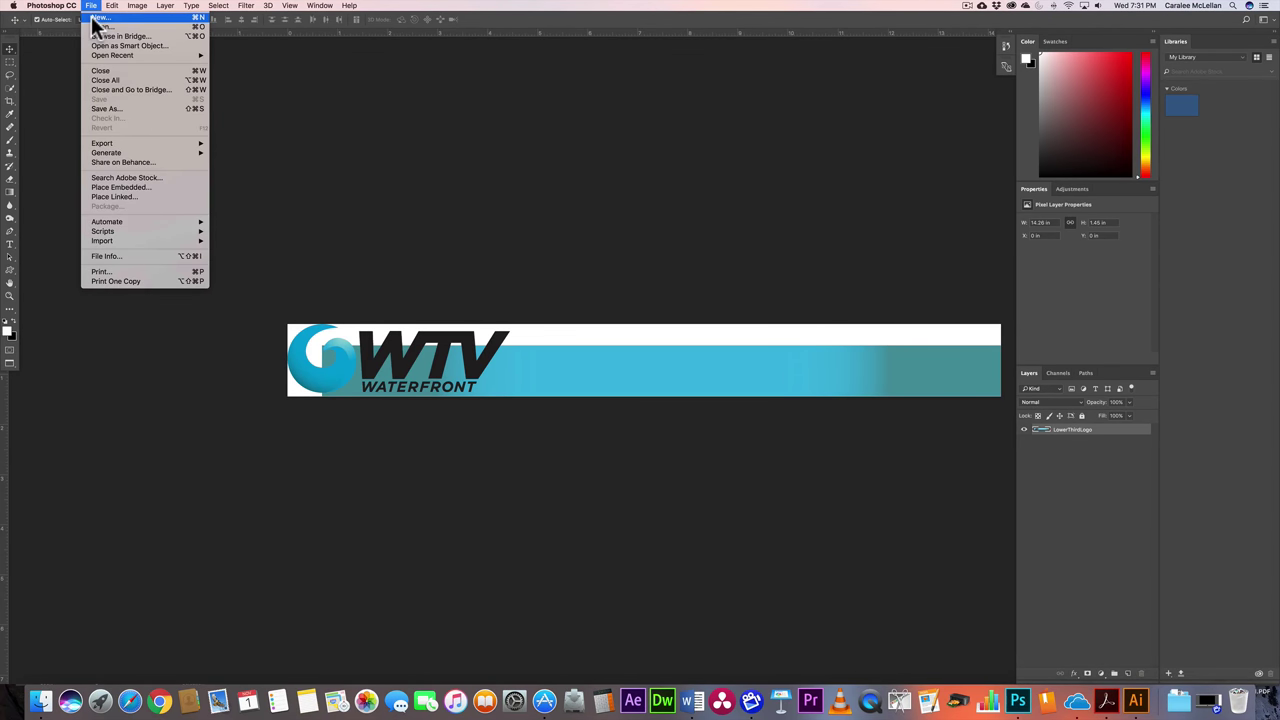
{"action": "mouse_move", "coordinate": [108, 60]}
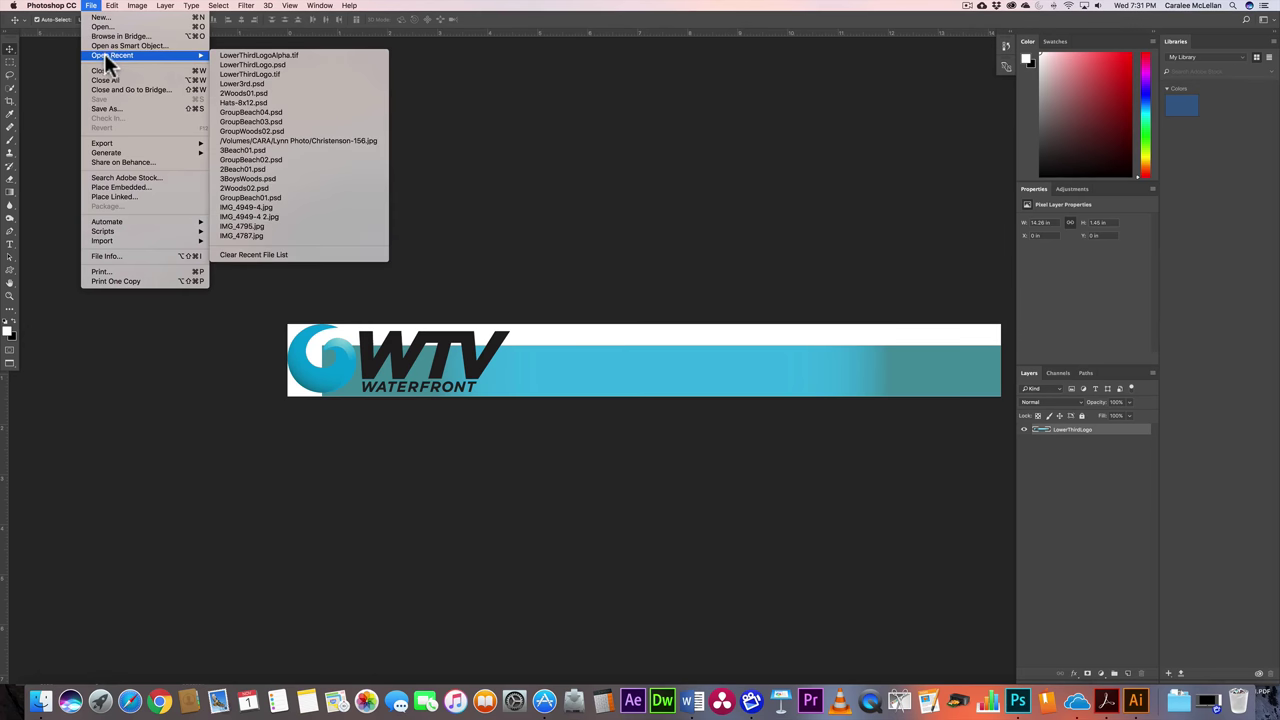
{"action": "left_click", "coordinate": [245, 55]}
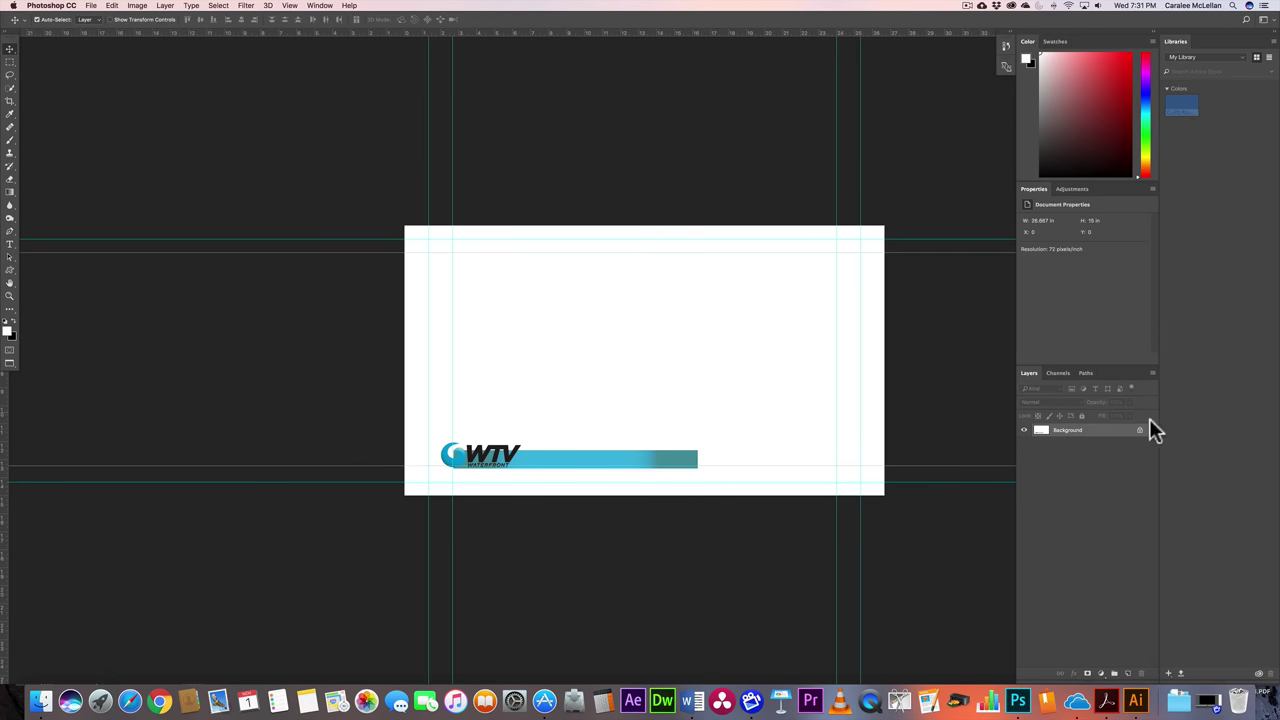
{"action": "left_click", "coordinate": [1058, 373]}
{"action": "left_click", "coordinate": [1022, 437]}
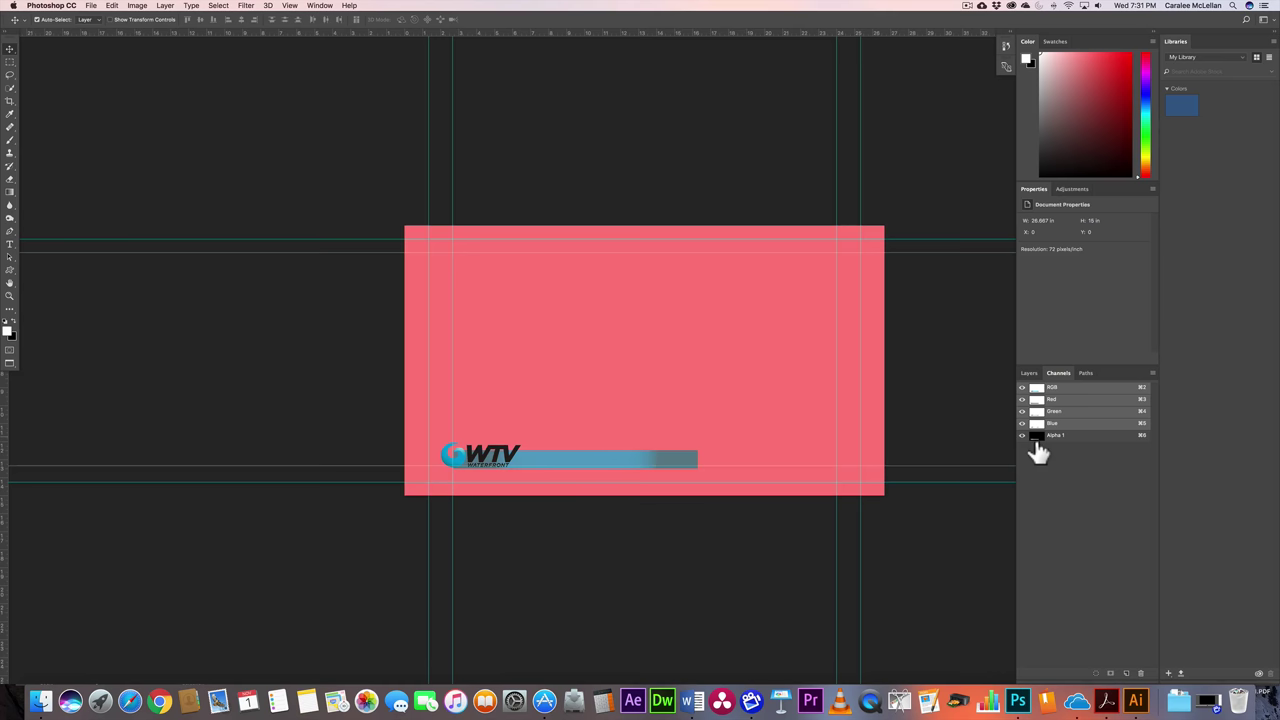
{"action": "left_click", "coordinate": [1022, 437]}
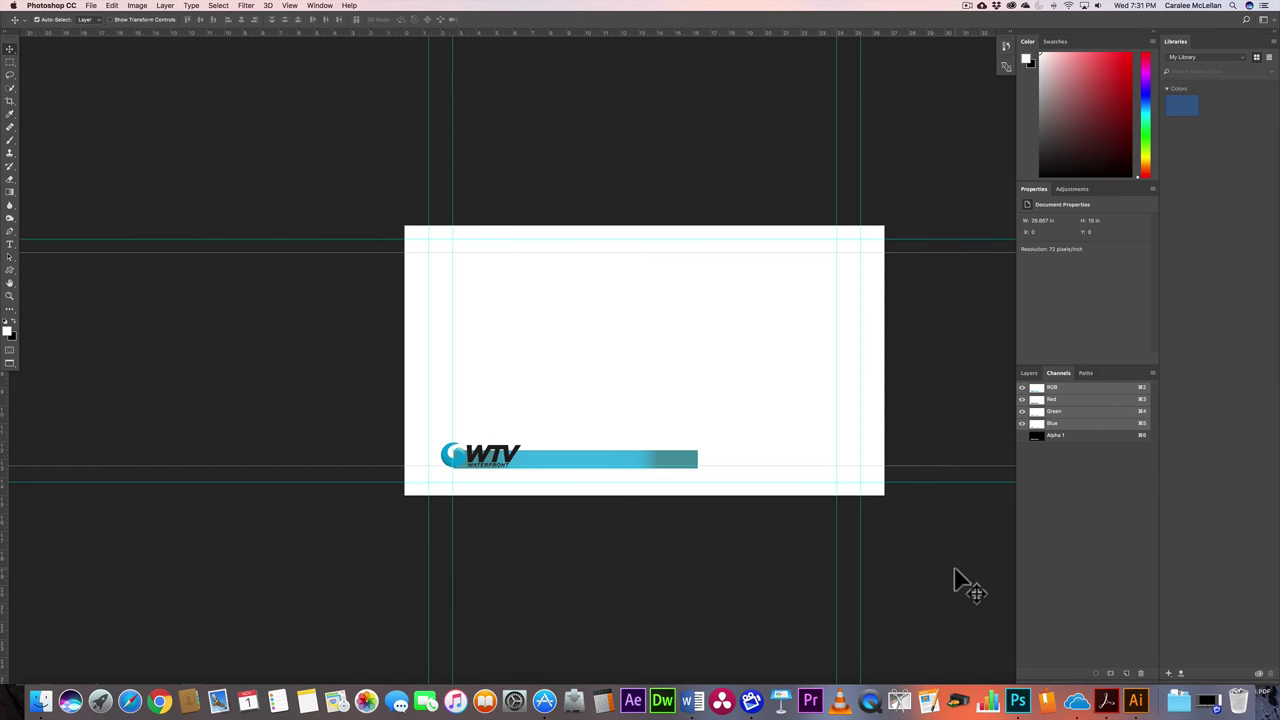
{"action": "left_click", "coordinate": [966, 6]}
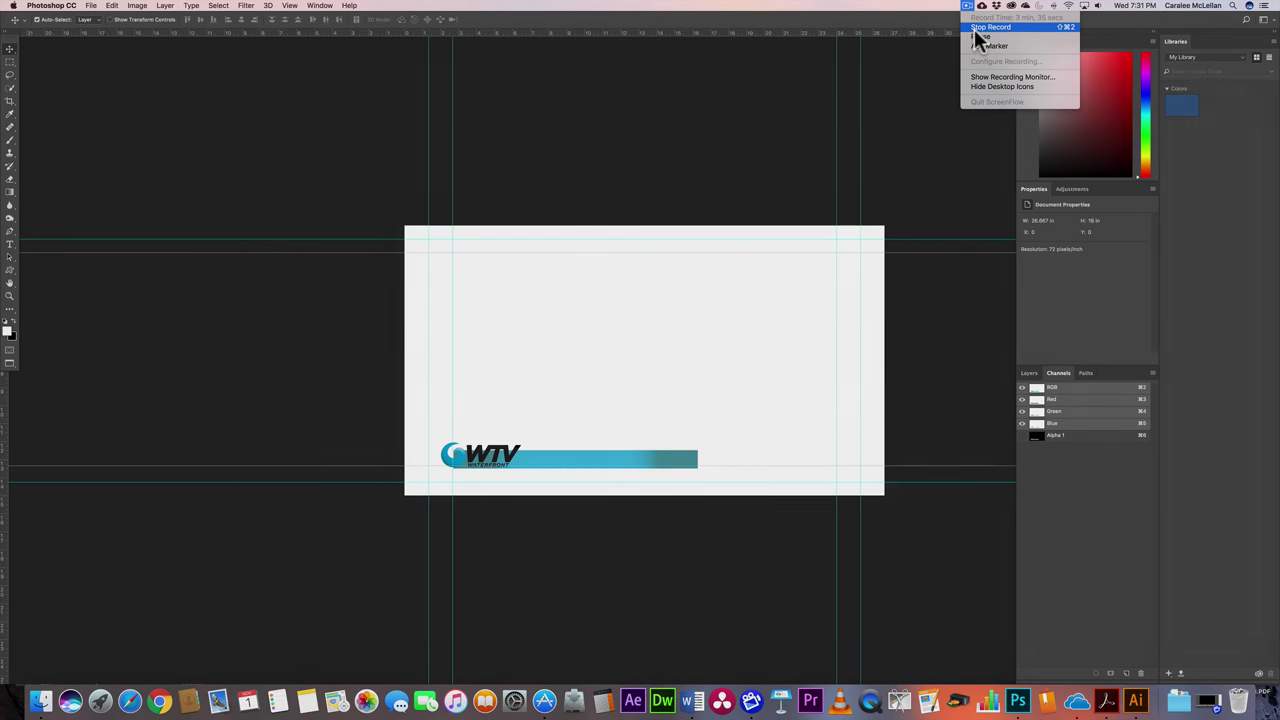